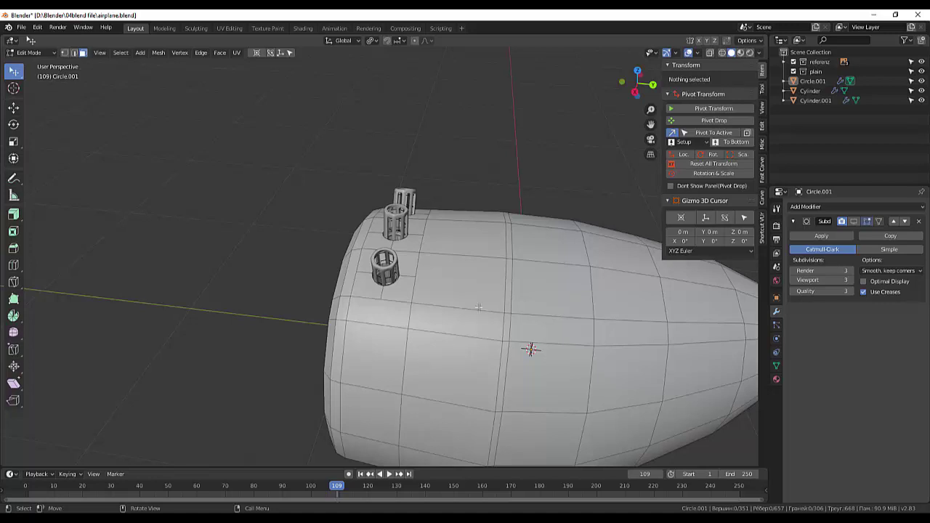
# Step: Select the vertical edge loop near the fuselage middle and flatten it along Y
pyautogui.click(512, 284)
pyautogui.click(496, 370)
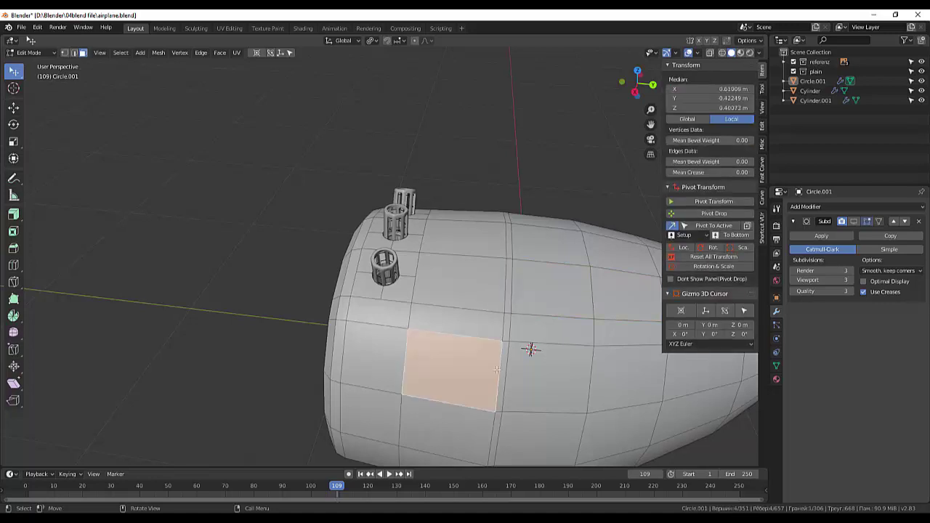
pyautogui.click(507, 324)
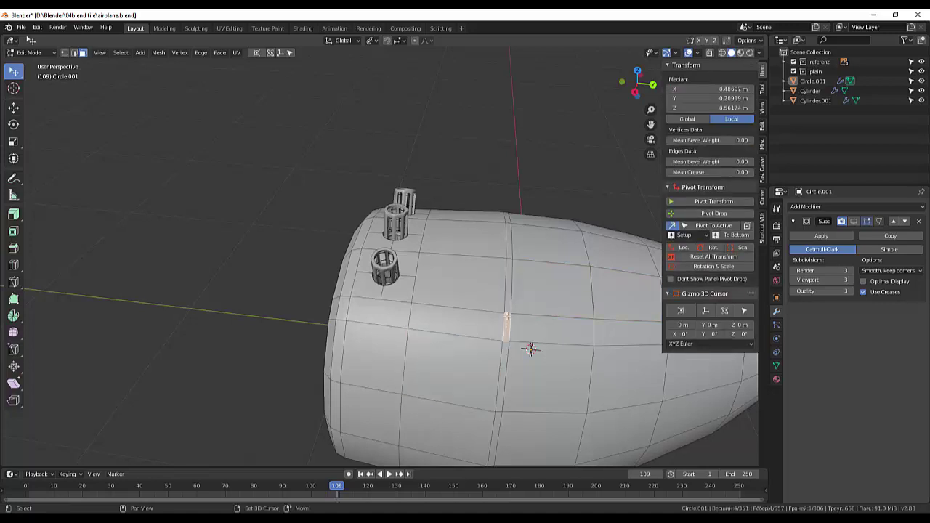
pyautogui.keyDown('alt'); pyautogui.keyDown('shift'); pyautogui.click(506, 317); pyautogui.keyUp('shift'); pyautogui.keyUp('alt')
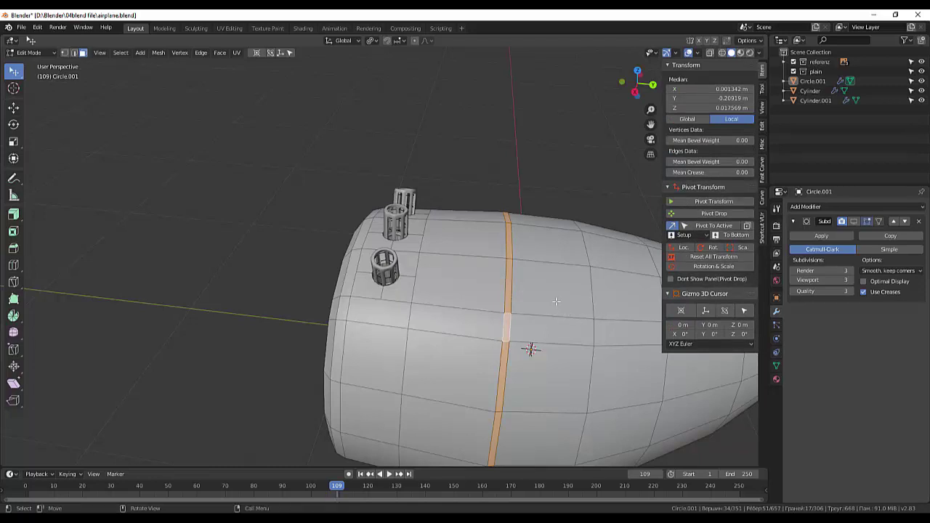
pyautogui.press('s')
pyautogui.press('y')
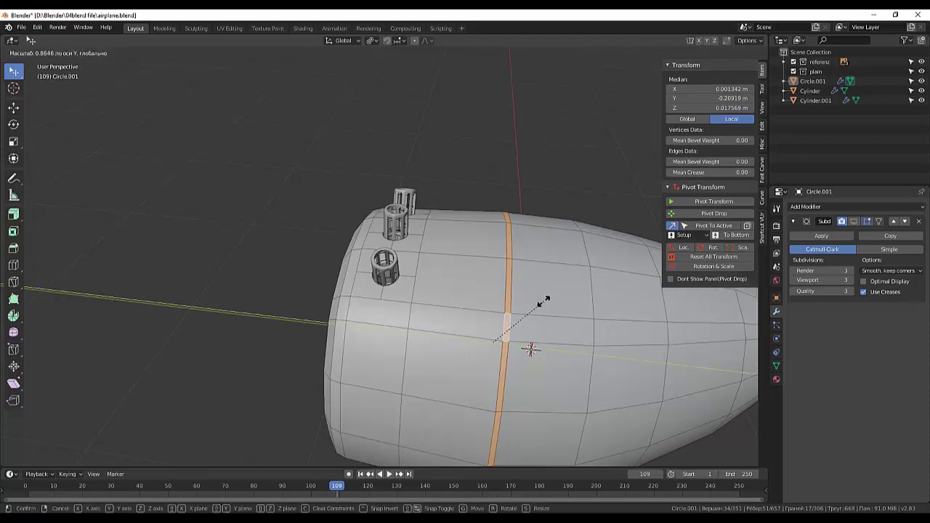
pyautogui.click(519, 306)
pyautogui.moveTo(579, 182); pyautogui.dragTo(586, 176, button='middle')
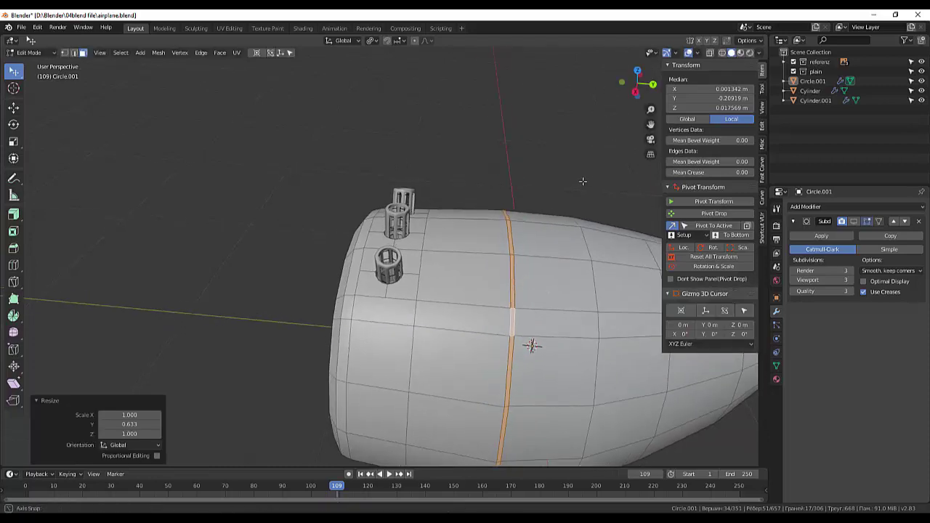
# Step: Extrude the loop along its normals and scale it slightly inward to form the groove
pyautogui.press('e')
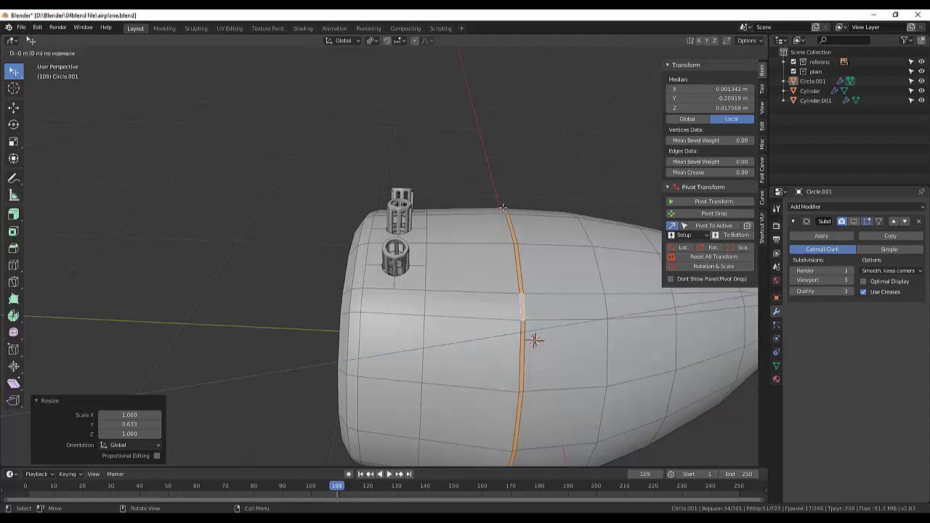
pyautogui.press('s')
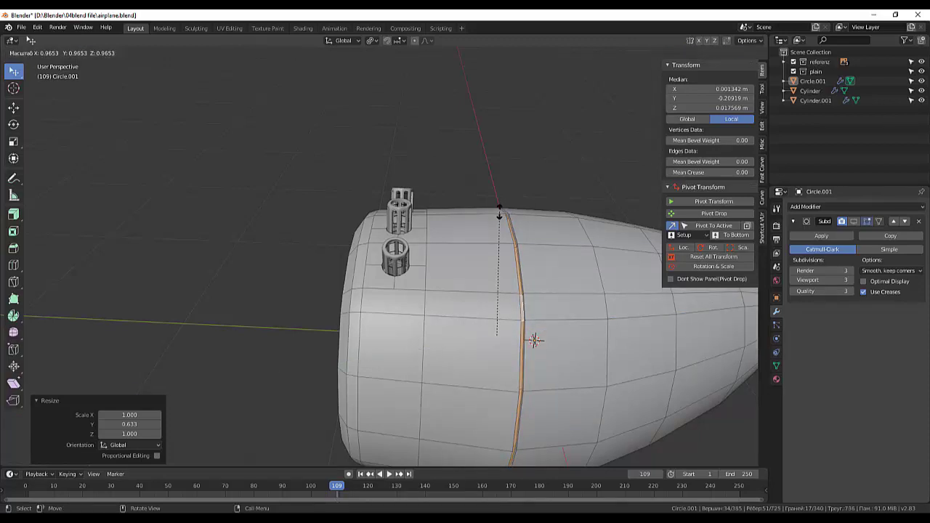
pyautogui.click(499, 215)
pyautogui.click(556, 167)
pyautogui.moveTo(556, 167); pyautogui.dragTo(549, 162, button='middle')
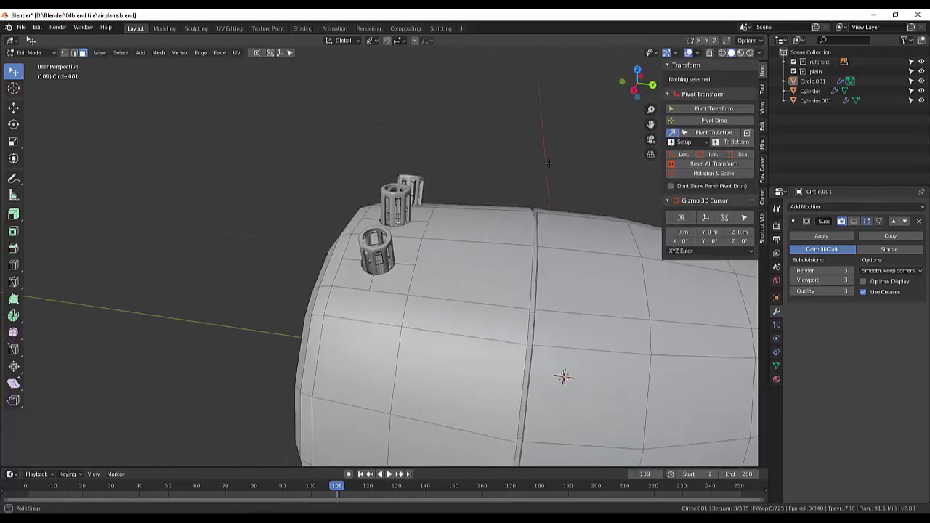
# Step: Show the Subdivision modifier in Edit Mode, then view the smoothed nose cone in Object Mode
pyautogui.click(857, 221)
pyautogui.moveTo(522, 233); pyautogui.dragTo(586, 208, button='middle')
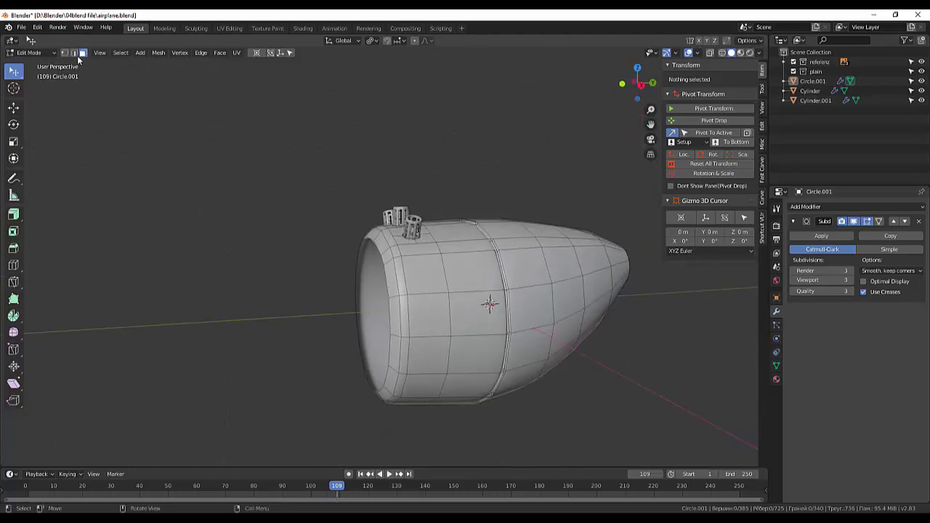
pyautogui.click(32, 52)
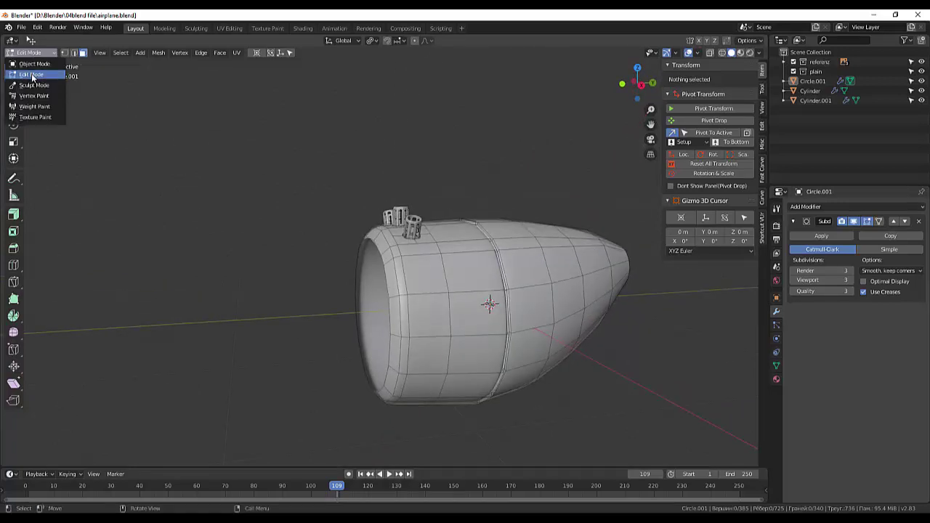
pyautogui.click(32, 75)
pyautogui.click(32, 52)
pyautogui.click(34, 64)
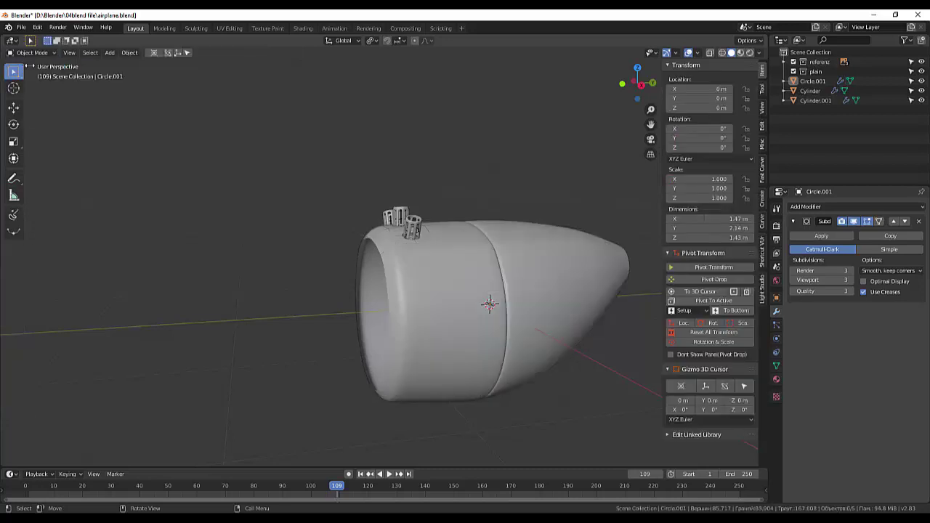
pyautogui.moveTo(112, 135)
pyautogui.mouseDown(button='middle')
pyautogui.moveTo(153, 154)
pyautogui.moveTo(152, 124)
pyautogui.moveTo(189, 141)
pyautogui.moveTo(127, 159)
pyautogui.mouseUp(button='middle')
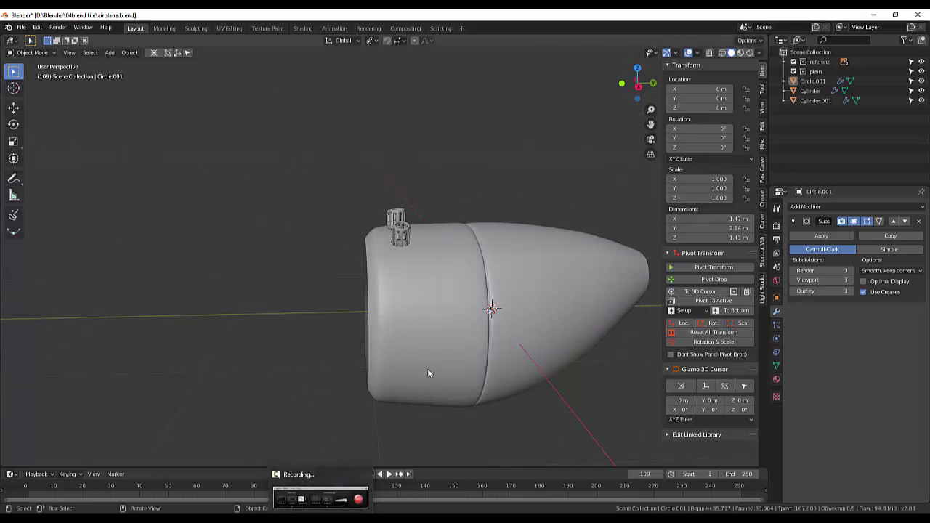
pyautogui.moveTo(427, 368)
pyautogui.mouseDown(button='middle')
pyautogui.moveTo(465, 392)
pyautogui.moveTo(617, 363)
pyautogui.moveTo(640, 413)
pyautogui.moveTo(481, 430)
pyautogui.moveTo(458, 355)
pyautogui.moveTo(446, 366)
pyautogui.moveTo(504, 385)
pyautogui.moveTo(549, 388)
pyautogui.moveTo(454, 358)
pyautogui.mouseUp(button='middle')
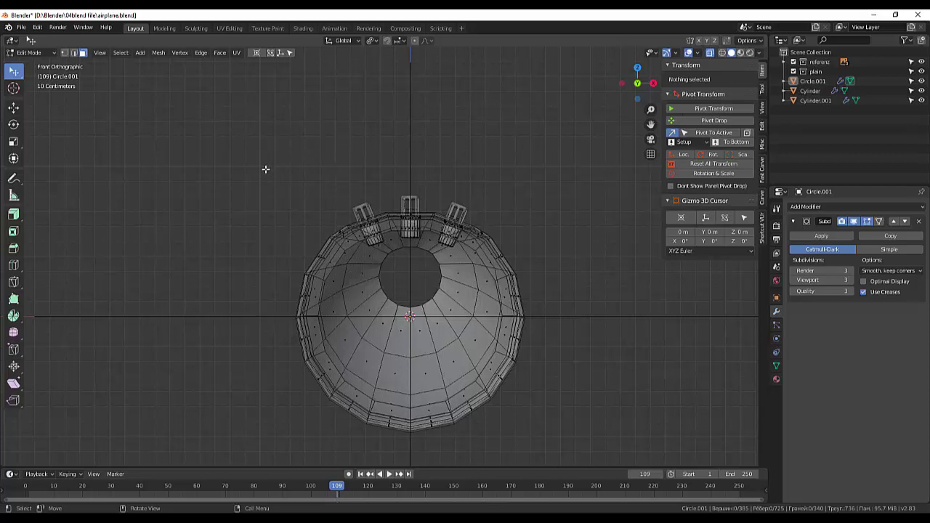
# Step: Keep only the left half of the fuselage mesh and add a Mirror modifier on X
pyautogui.moveTo(265, 169); pyautogui.dragTo(408, 465)
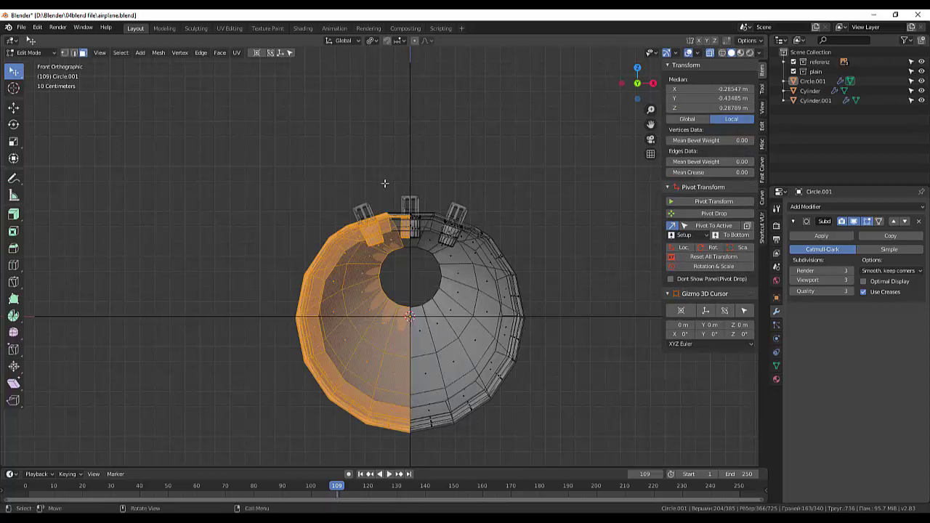
pyautogui.press('shift')
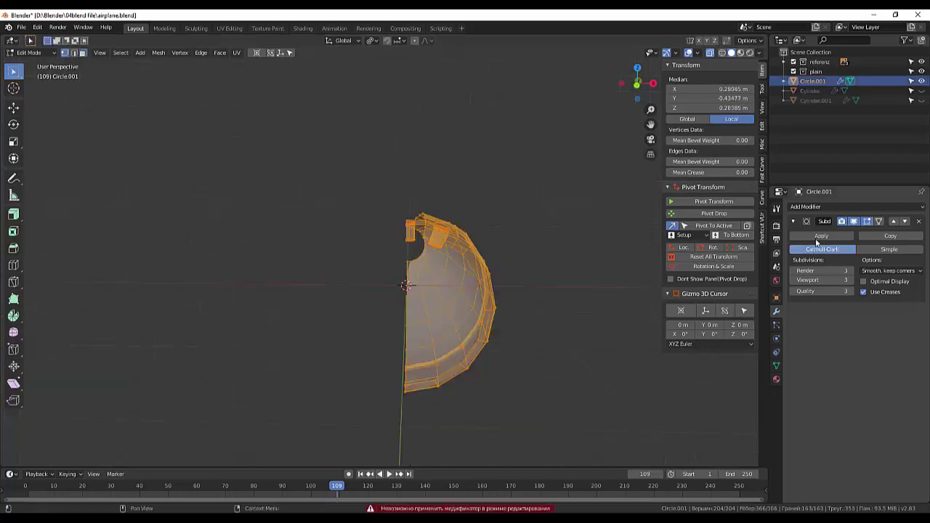
pyautogui.click(811, 206)
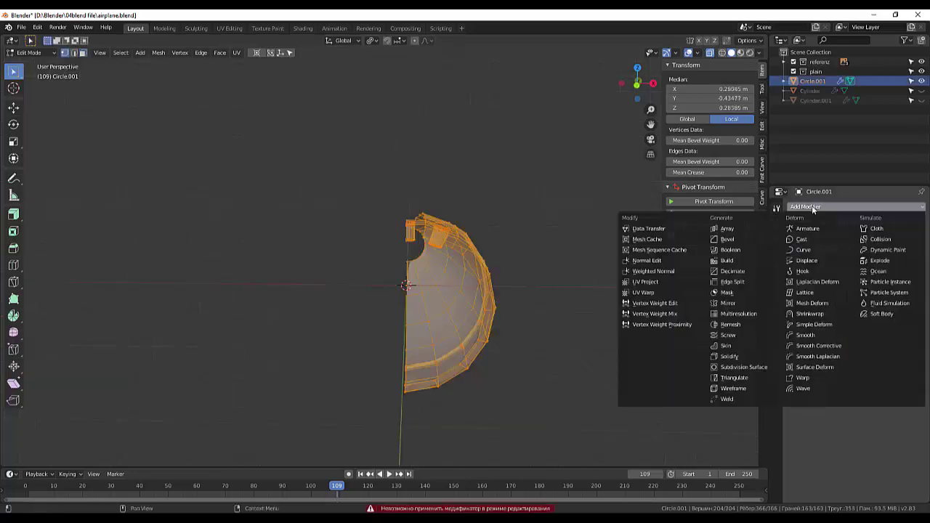
pyautogui.click(727, 303)
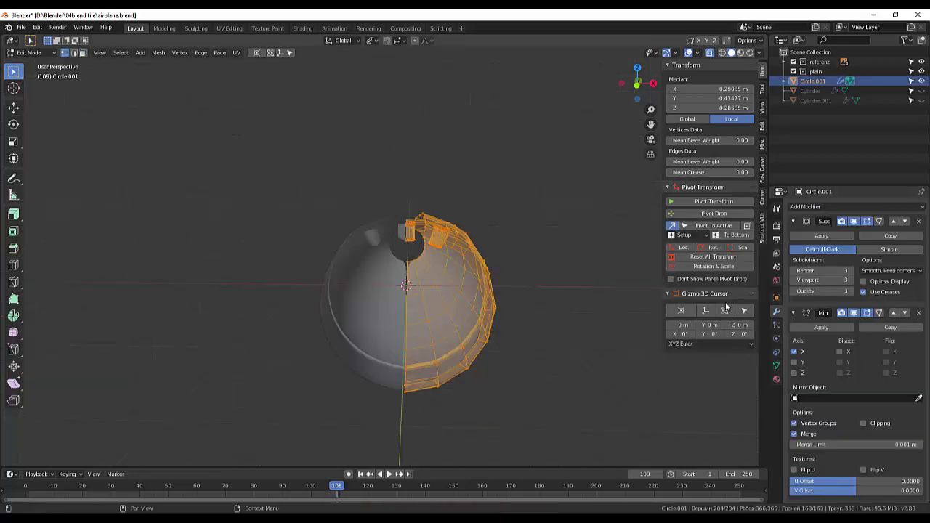
pyautogui.click(557, 374)
pyautogui.moveTo(560, 365)
pyautogui.mouseDown(button='middle')
pyautogui.moveTo(575, 444)
pyautogui.moveTo(542, 393)
pyautogui.moveTo(500, 377)
pyautogui.moveTo(559, 401)
pyautogui.moveTo(587, 384)
pyautogui.moveTo(573, 406)
pyautogui.moveTo(527, 420)
pyautogui.moveTo(562, 418)
pyautogui.moveTo(576, 377)
pyautogui.moveTo(571, 330)
pyautogui.moveTo(570, 417)
pyautogui.moveTo(569, 373)
pyautogui.moveTo(574, 390)
pyautogui.mouseUp(button='middle')
# Step: Toggle select-all and invert the selection to check the mesh halves, then deselect
pyautogui.press('a')
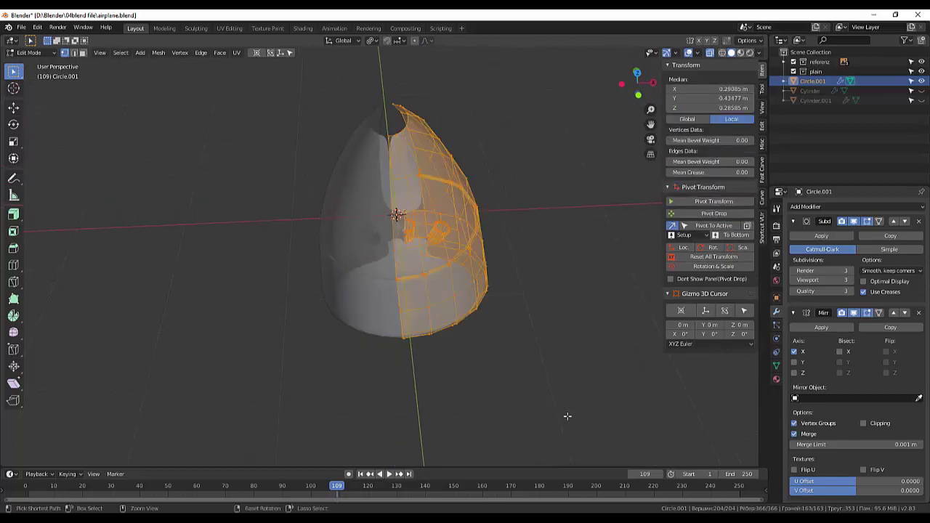
pyautogui.hotkey('ctrl', 'i')
pyautogui.press('a')
pyautogui.hotkey('ctrl', 'i')
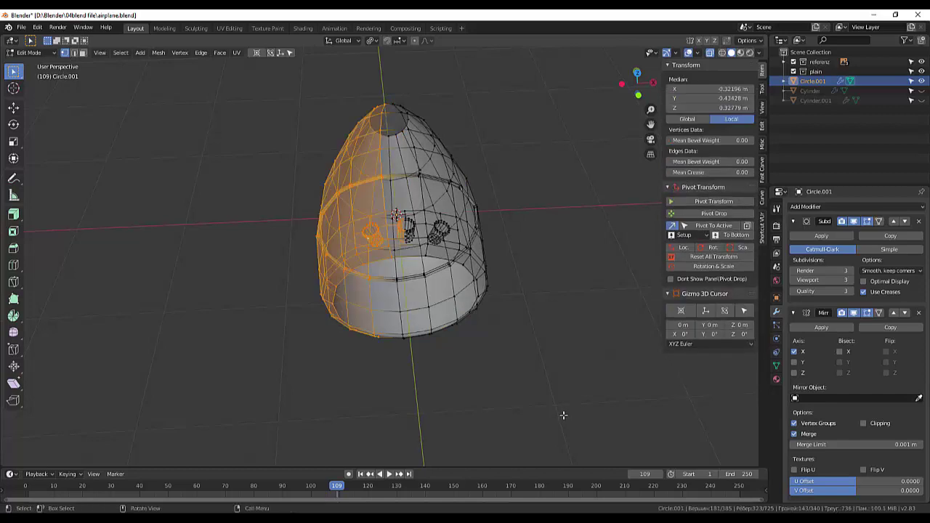
pyautogui.hotkey('alt', 'a')
pyautogui.moveTo(518, 388)
pyautogui.mouseDown(button='middle')
pyautogui.moveTo(515, 367)
pyautogui.moveTo(511, 414)
pyautogui.mouseUp(button='middle')
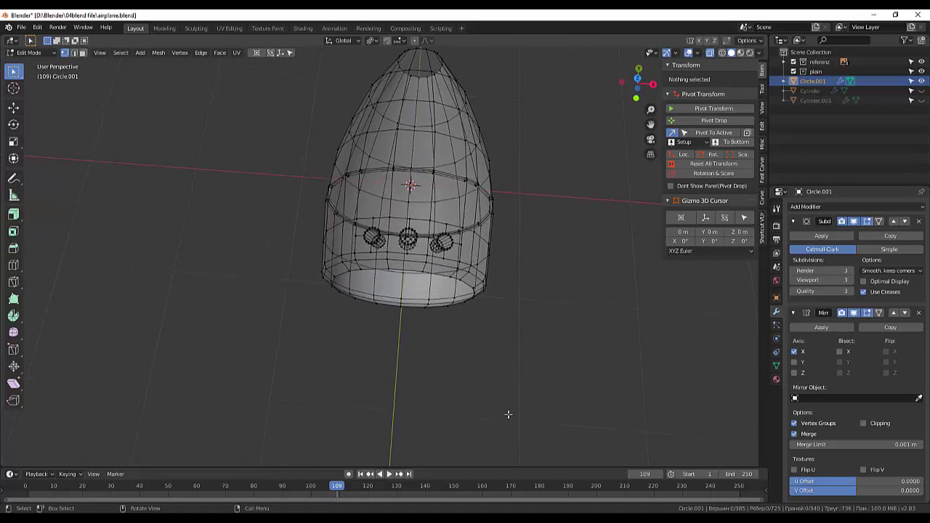
# Step: Return to Object Mode with X-ray off to view the solid nose cone
pyautogui.click(35, 53)
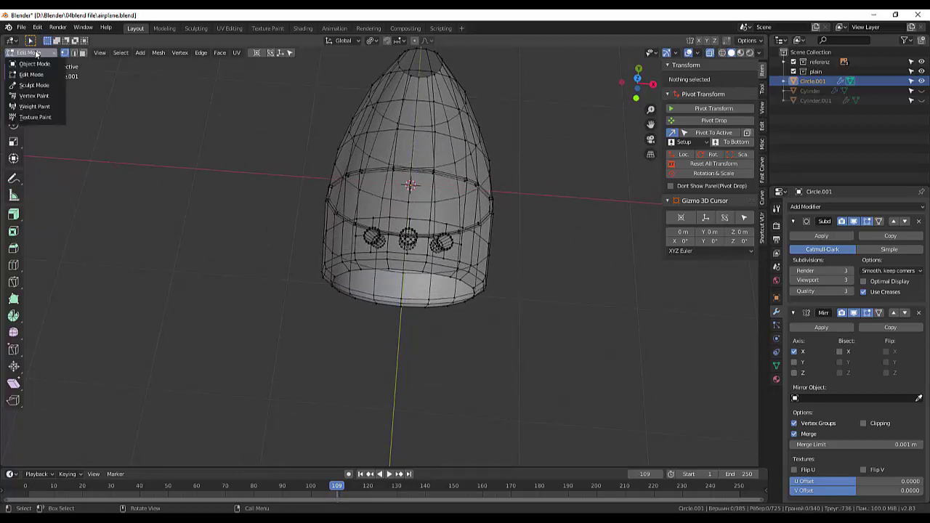
pyautogui.click(36, 64)
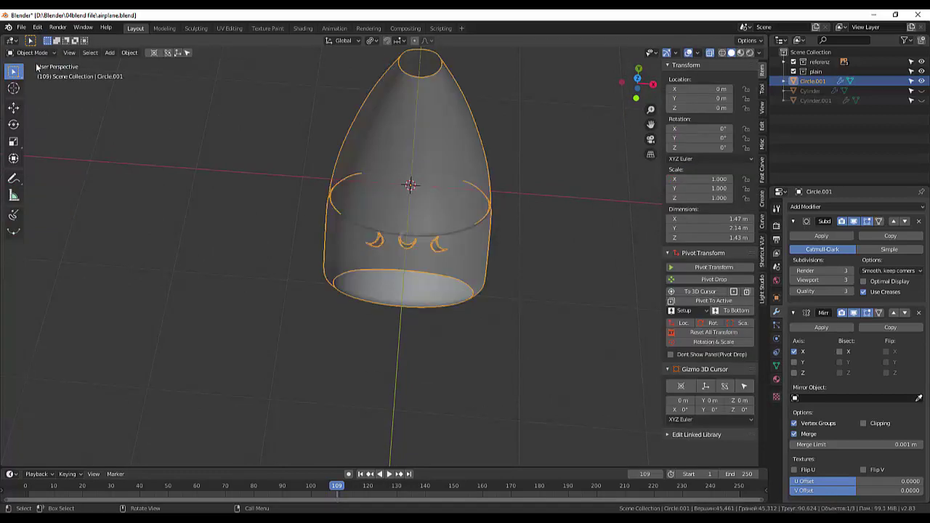
pyautogui.click(710, 53)
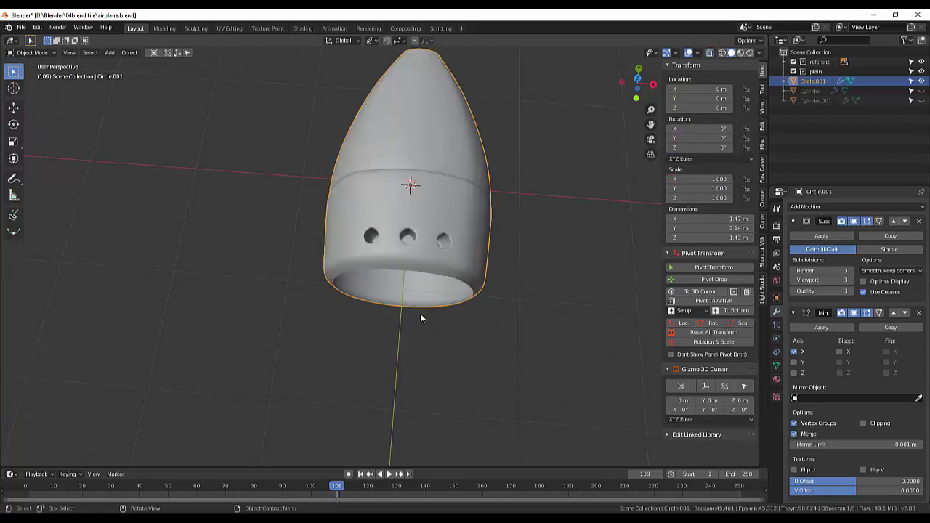
pyautogui.moveTo(421, 315)
pyautogui.mouseDown(button='middle')
pyautogui.moveTo(436, 215)
pyautogui.moveTo(434, 300)
pyautogui.mouseUp(button='middle')
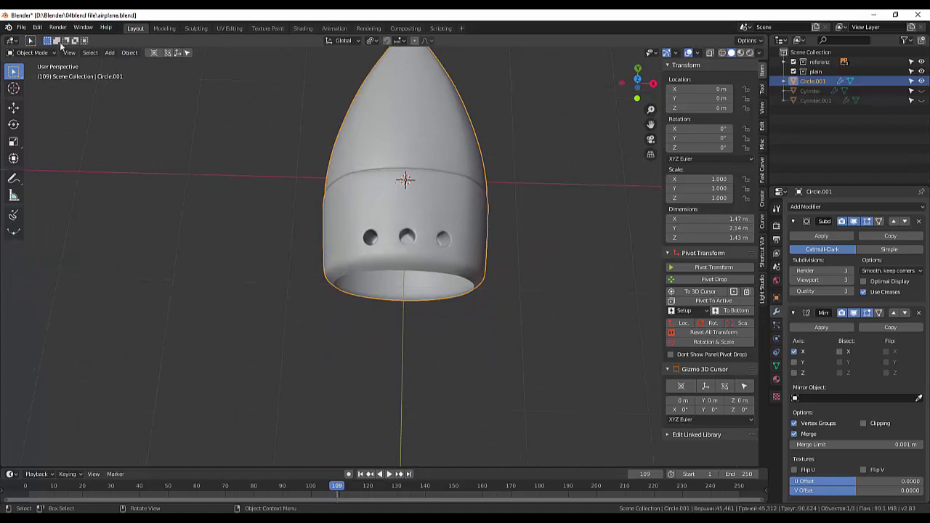
# Step: Turn off Subdivision viewport smoothing and add a loop cut near the fuselage front
pyautogui.click(854, 221)
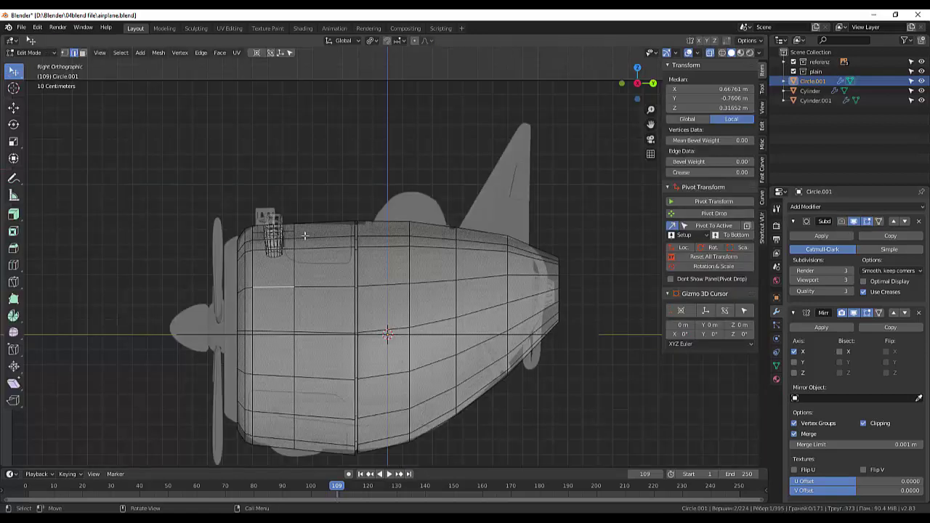
pyautogui.hotkey('ctrl', 'r')
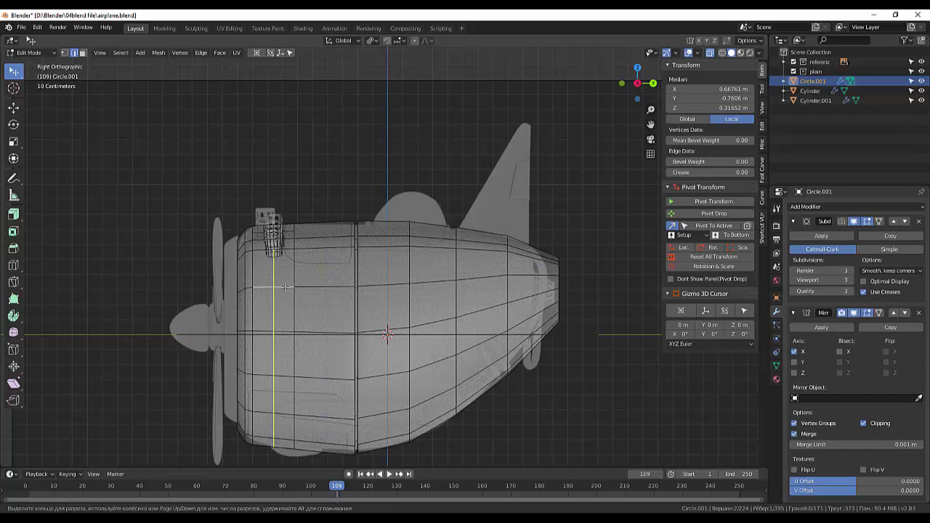
pyautogui.click(285, 287)
pyautogui.click(654, 316)
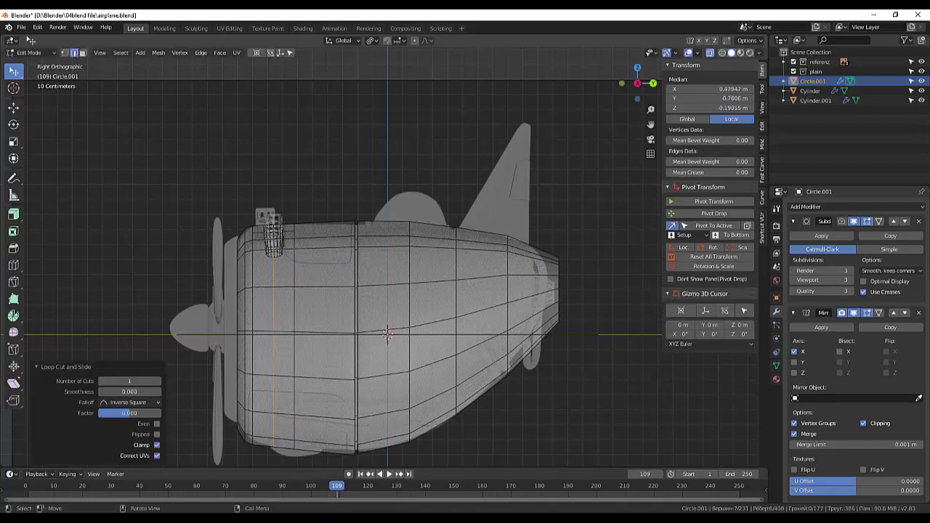
pyautogui.click(626, 328)
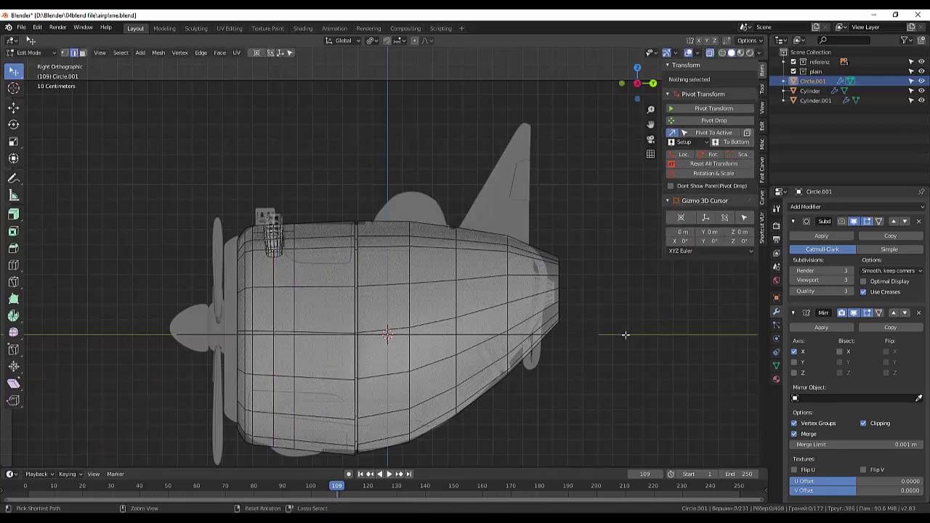
# Step: Undo the loop cut and zoom out over the side-view reference
pyautogui.hotkey('ctrl', 'z')
pyautogui.hotkey('ctrl', 'z')
pyautogui.click(614, 332)
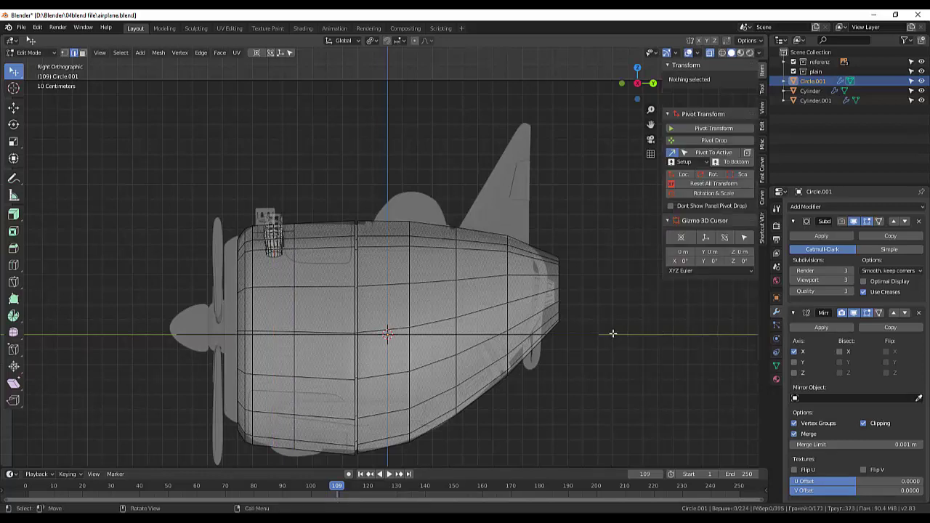
pyautogui.scroll(-1, 612, 332)
pyautogui.scroll(-2, 612, 326)
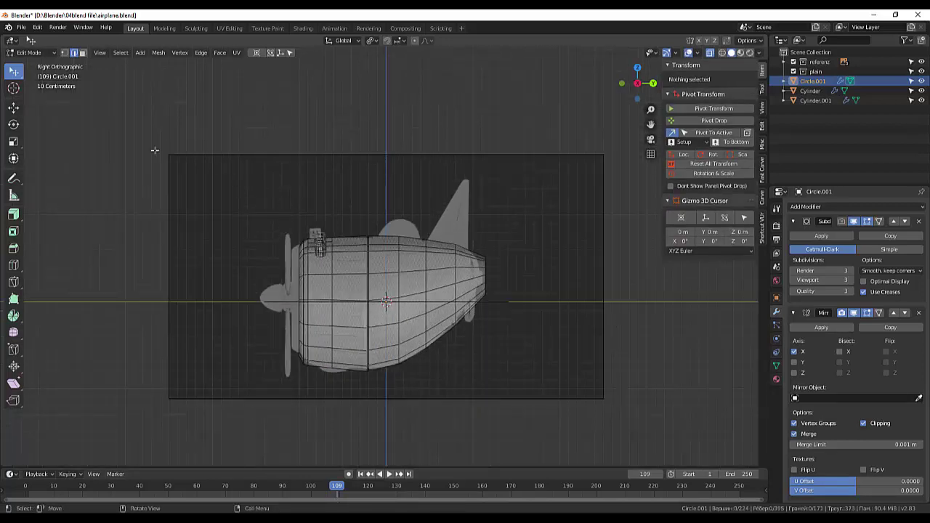
# Step: Merge the fuselage's vertices by distance, reducing it from 224 to 202 vertices
pyautogui.click(439, 268)
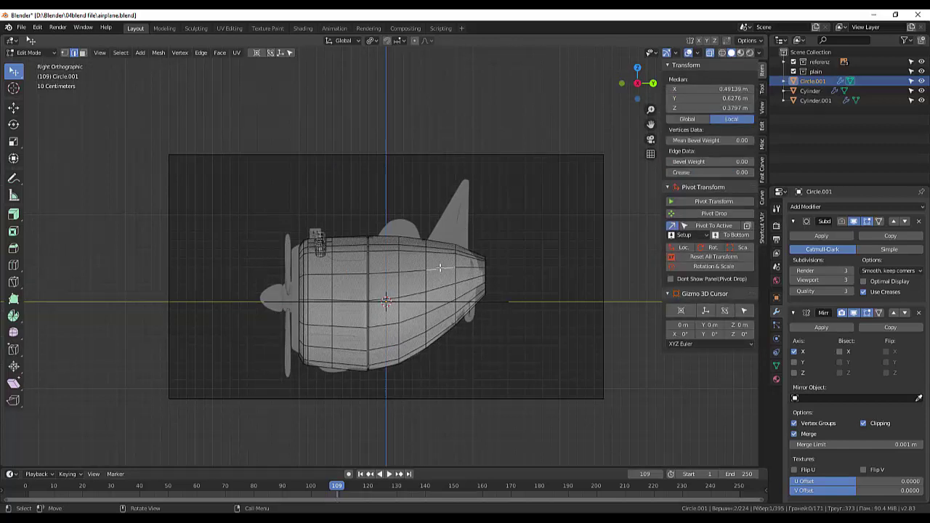
pyautogui.press('l')
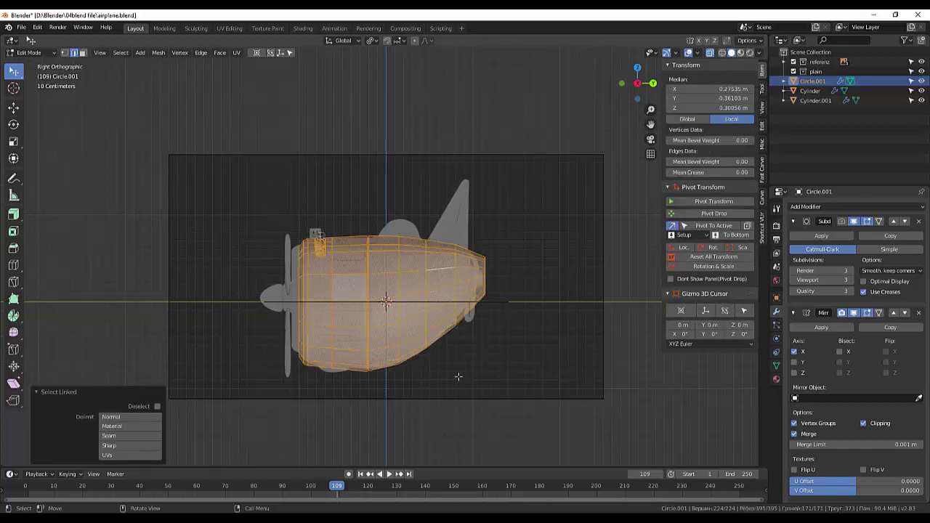
pyautogui.press('alt')
pyautogui.hotkey('alt', 'm')
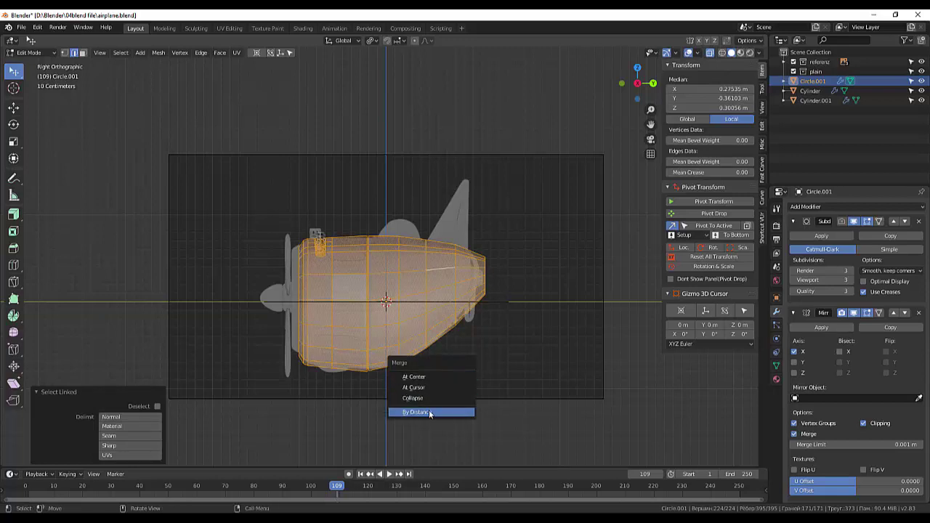
pyautogui.click(429, 410)
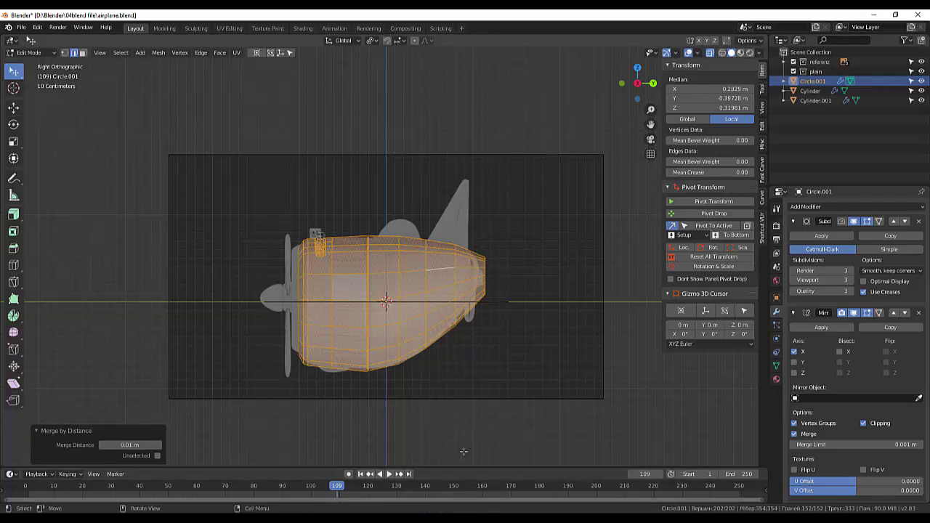
pyautogui.hotkey('alt', 'a')
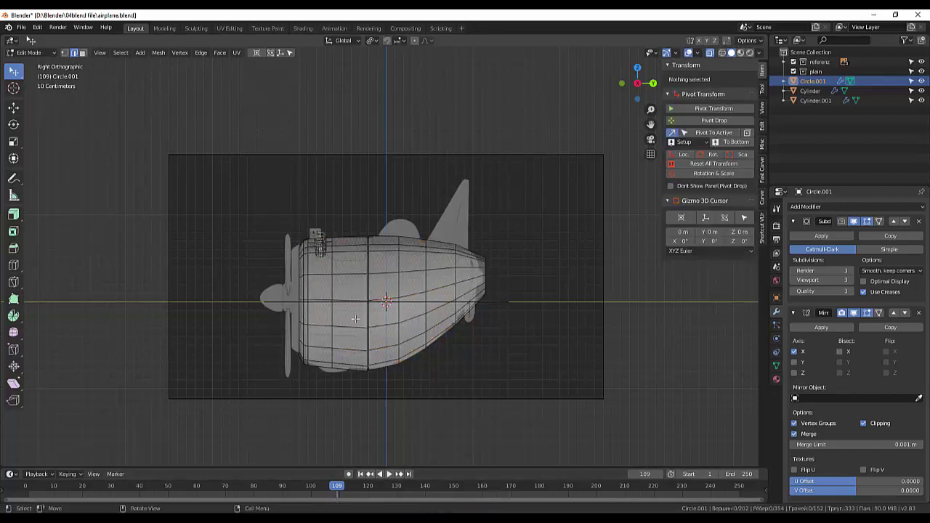
# Step: Cut a vertical edge loop across the fuselage and slide it into place
pyautogui.click(358, 274)
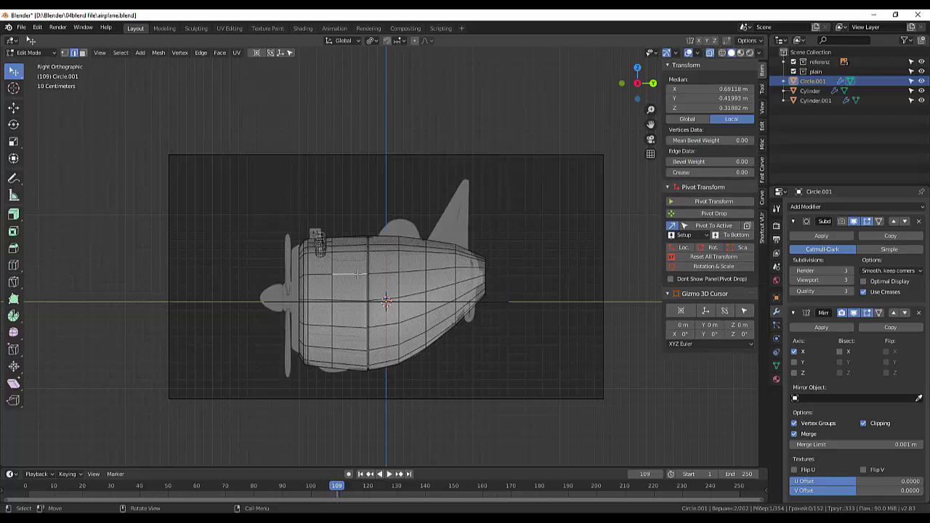
pyautogui.hotkey('ctrl', 'r')
pyautogui.click(358, 274)
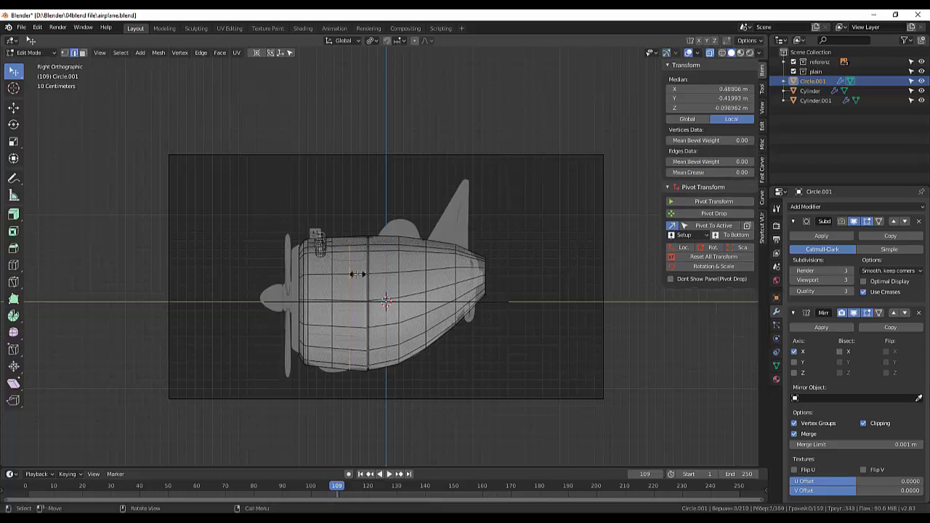
pyautogui.press('g')
pyautogui.press('g')
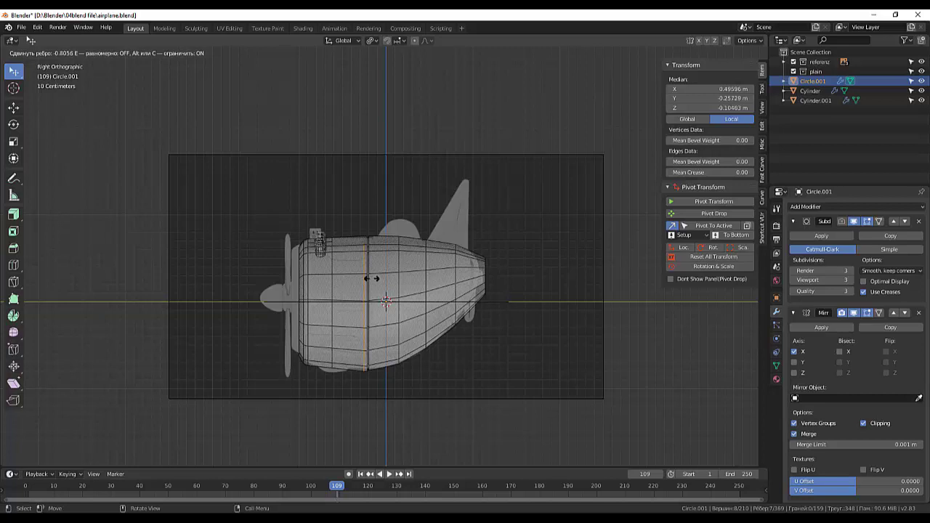
pyautogui.click(372, 280)
pyautogui.moveTo(419, 297)
pyautogui.mouseDown(button='middle')
pyautogui.moveTo(422, 372)
pyautogui.moveTo(519, 353)
pyautogui.moveTo(424, 308)
pyautogui.moveTo(424, 296)
pyautogui.mouseUp(button='middle')
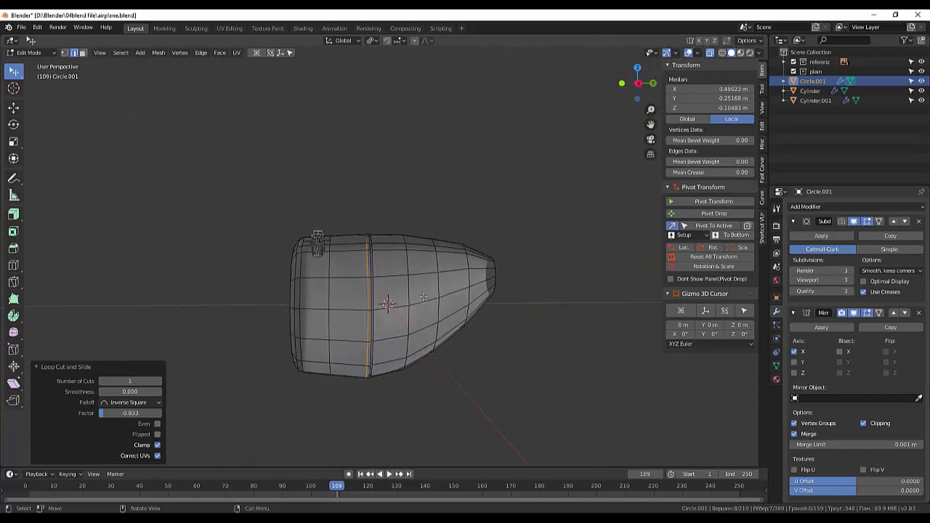
pyautogui.click(501, 380)
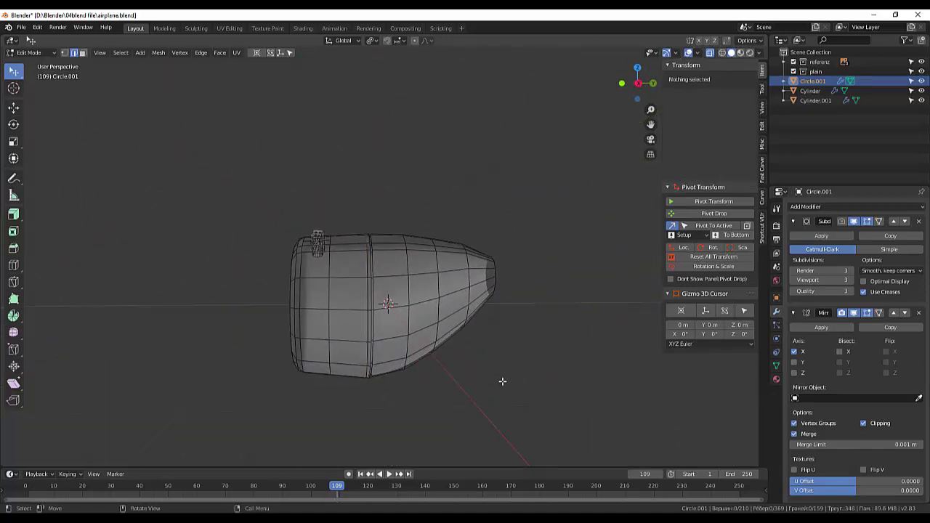
# Step: Cut a second vertical edge loop near the front and slide it into position
pyautogui.click(333, 279)
pyautogui.press('KP_3')
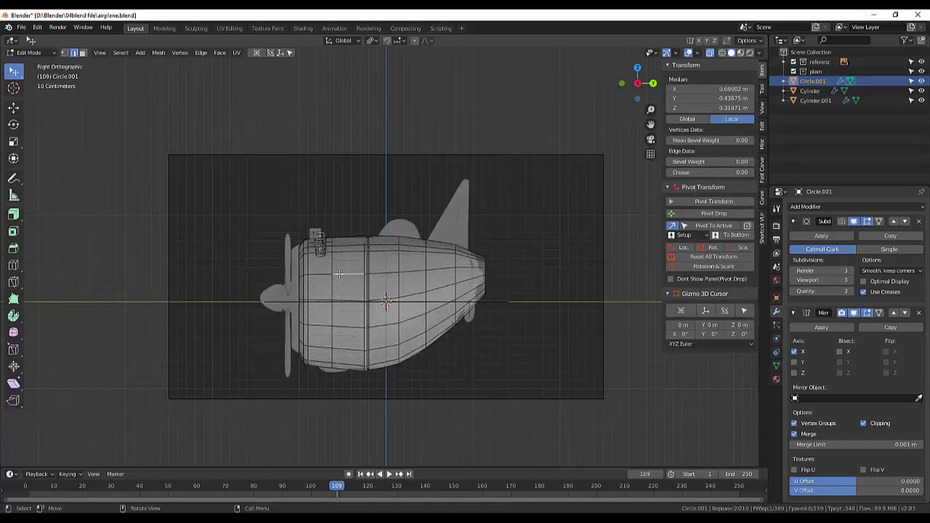
pyautogui.click(329, 275)
pyautogui.keyDown('alt'); pyautogui.click(327, 275); pyautogui.keyUp('alt')
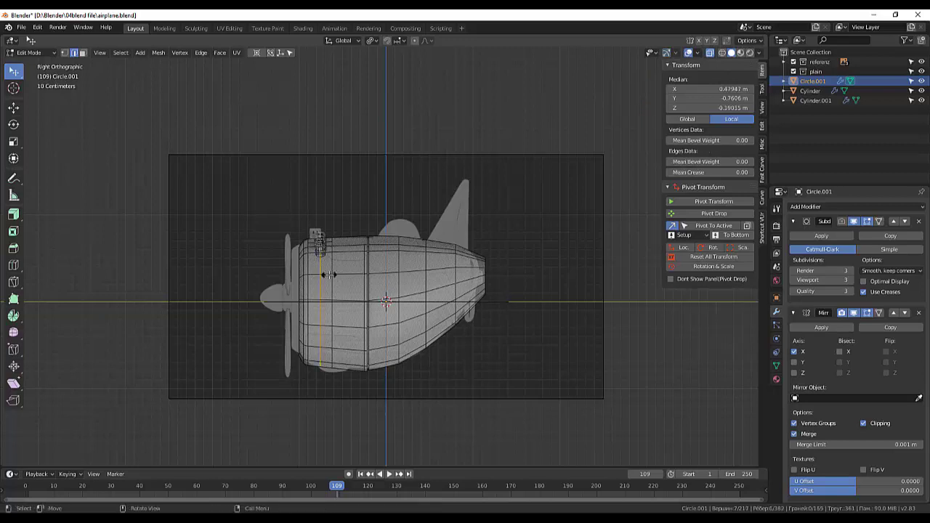
pyautogui.press('g')
pyautogui.press('g')
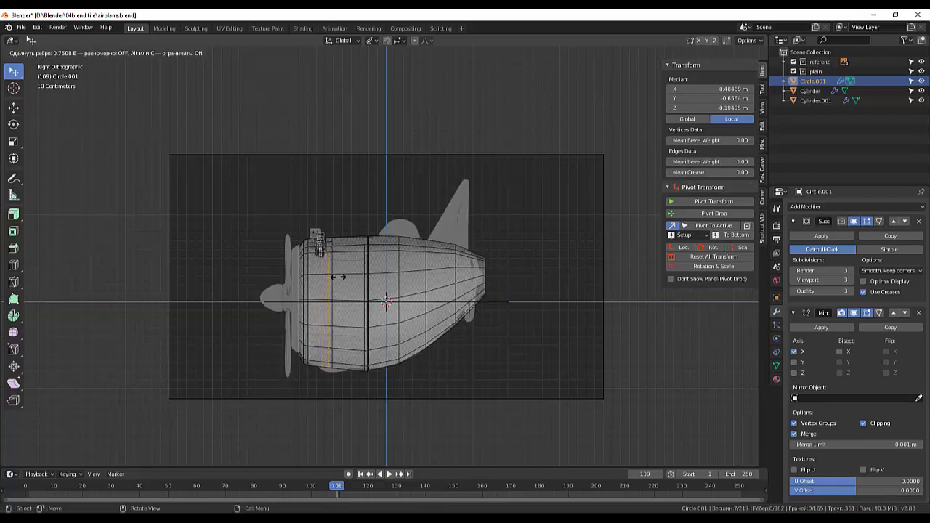
pyautogui.click(338, 277)
pyautogui.moveTo(338, 276); pyautogui.dragTo(350, 329, button='middle')
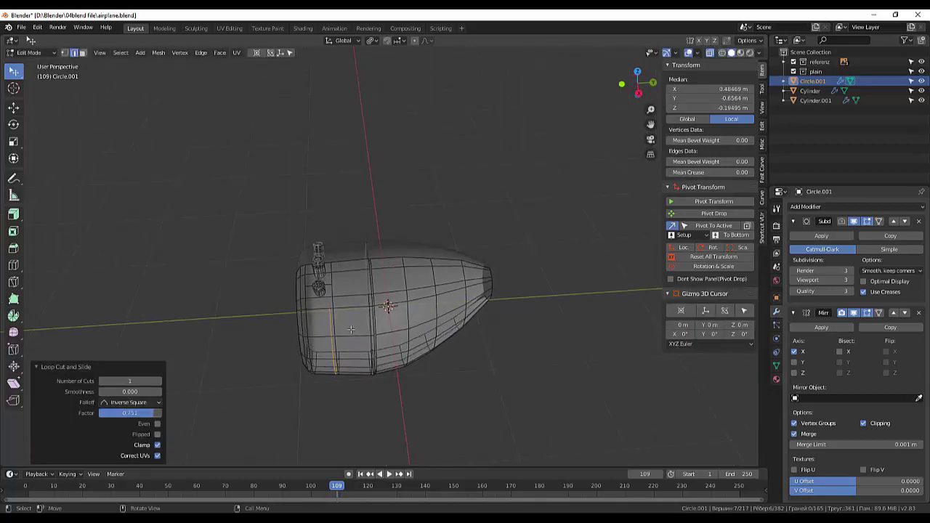
# Step: Inspect the new loops from top and bottom views, then deselect and orbit
pyautogui.press('KP_7')
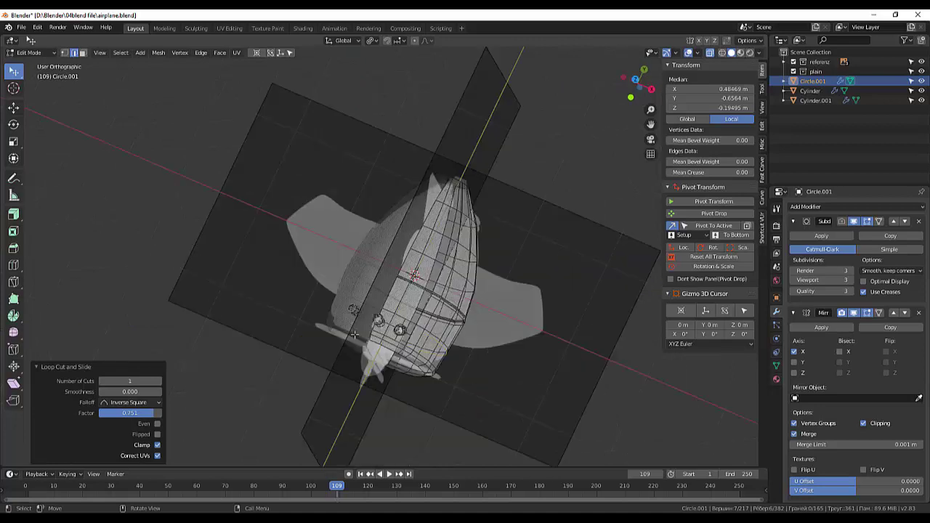
pyautogui.scroll(2, 464, 347)
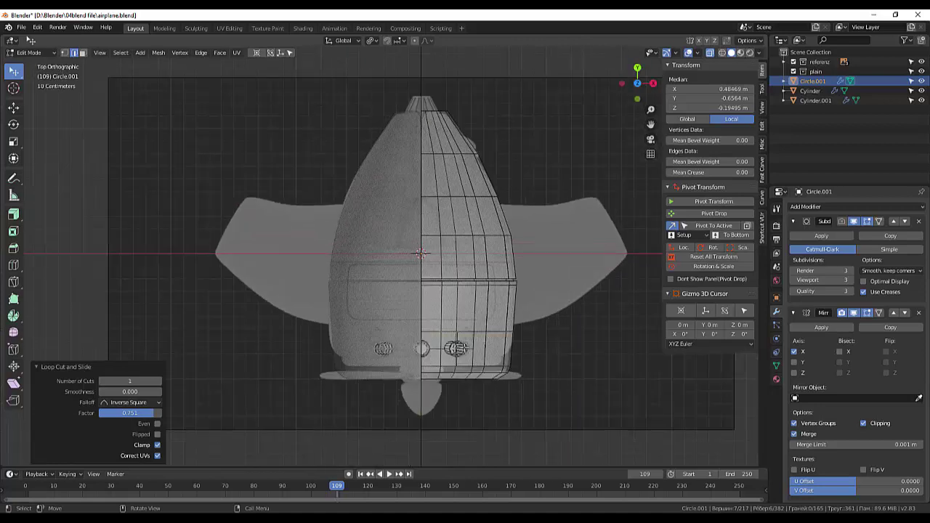
pyautogui.scroll(1, 465, 348)
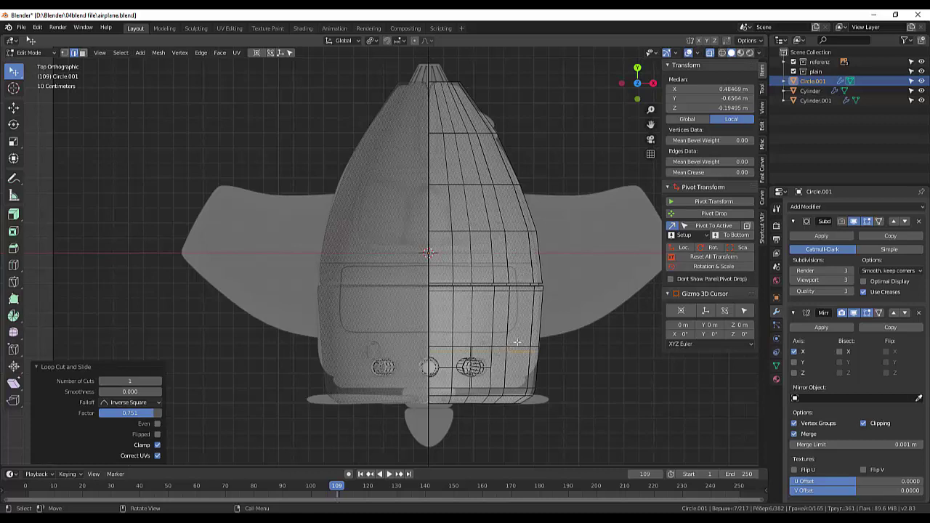
pyautogui.press('ctrl+KP_7')
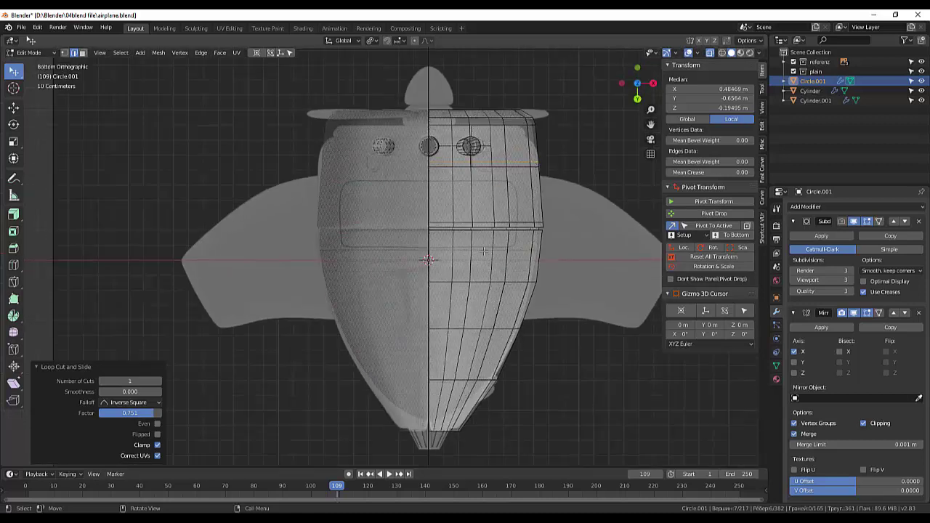
pyautogui.click(599, 338)
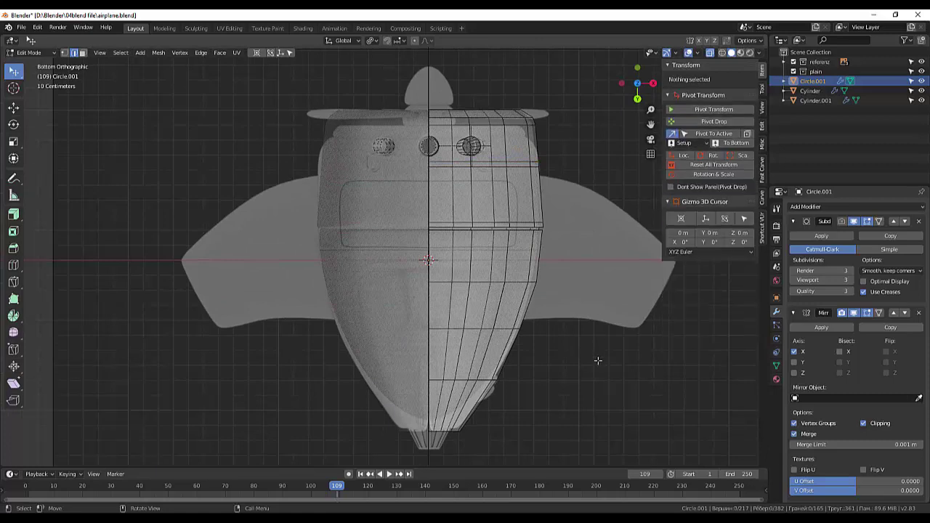
pyautogui.moveTo(592, 334)
pyautogui.mouseDown(button='middle')
pyautogui.moveTo(604, 334)
pyautogui.moveTo(473, 339)
pyautogui.moveTo(467, 303)
pyautogui.moveTo(464, 336)
pyautogui.mouseUp(button='middle')
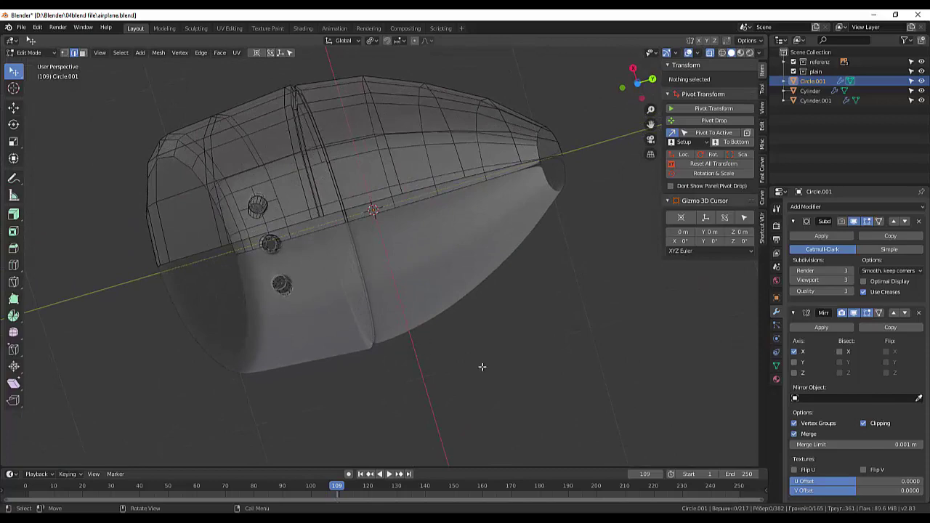
# Step: Zoom into a right-side close-up of the fuselage top near the cockpit, cancelling a loop cut
pyautogui.press('KP_3')
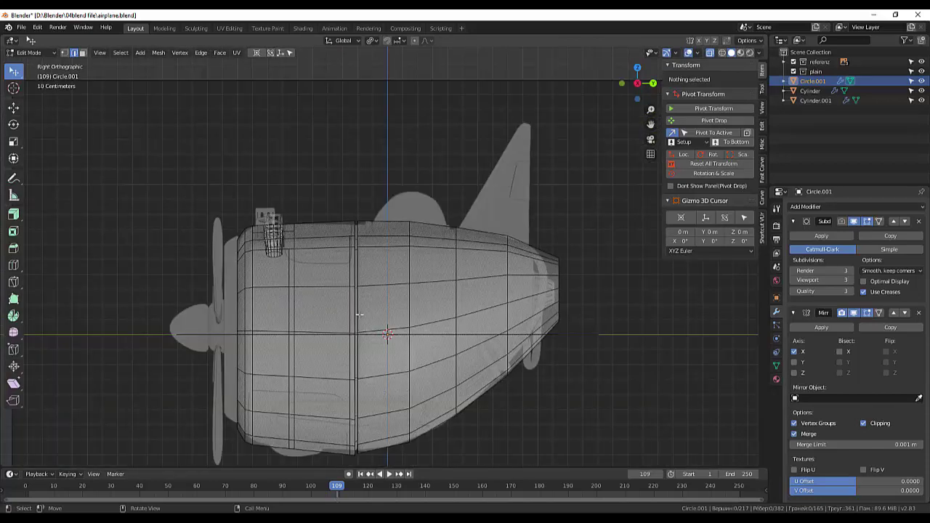
pyautogui.moveTo(378, 241)
pyautogui.keyDown('ctrl'); pyautogui.mouseDown(button='middle')
pyautogui.moveTo(387, 314)
pyautogui.moveTo(478, 364)
pyautogui.mouseUp(button='middle'); pyautogui.keyUp('ctrl')
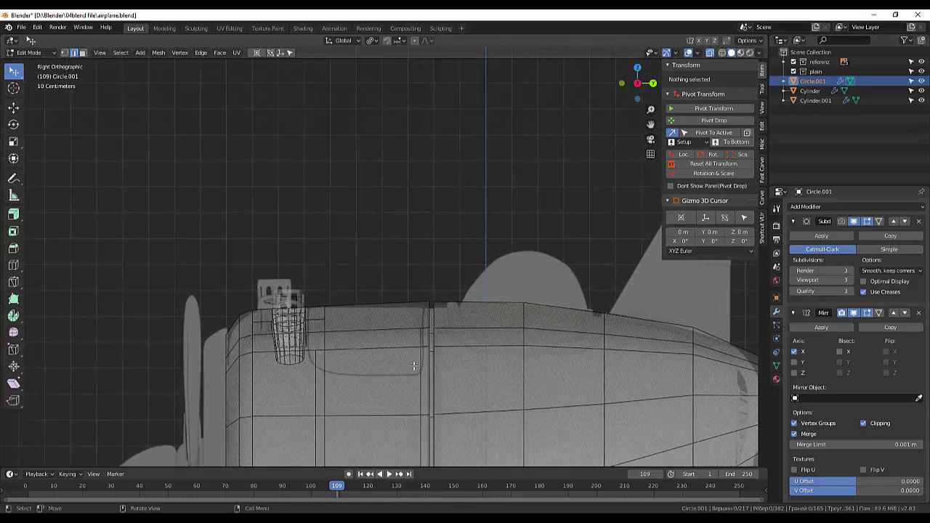
pyautogui.click(318, 318)
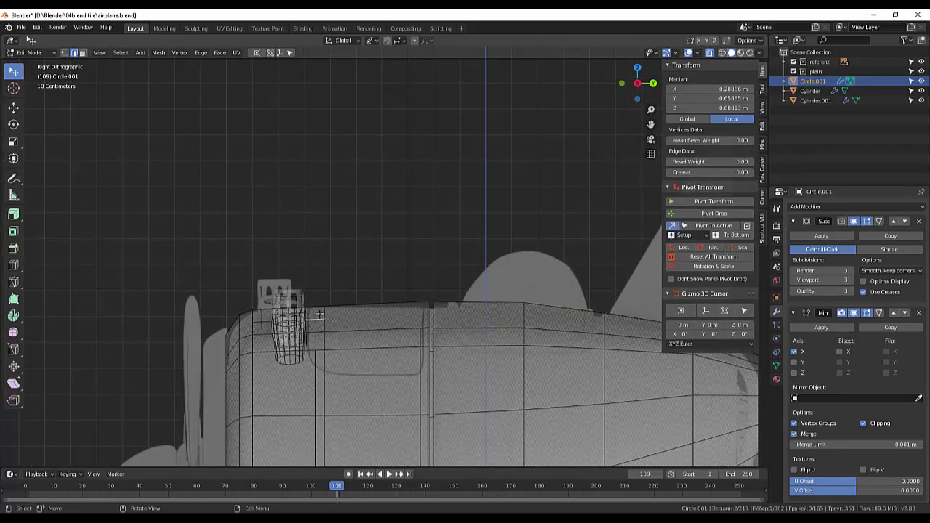
pyautogui.hotkey('ctrl', 'r')
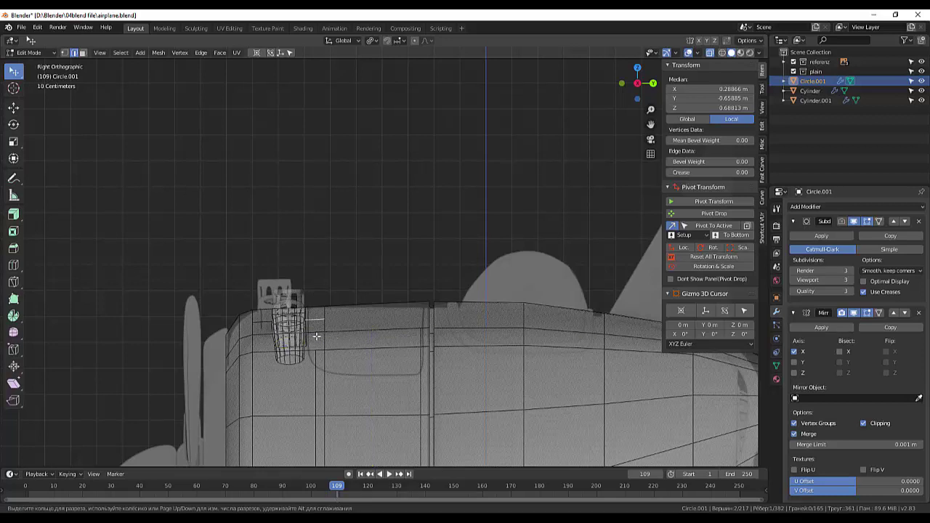
pyautogui.press('Escape')
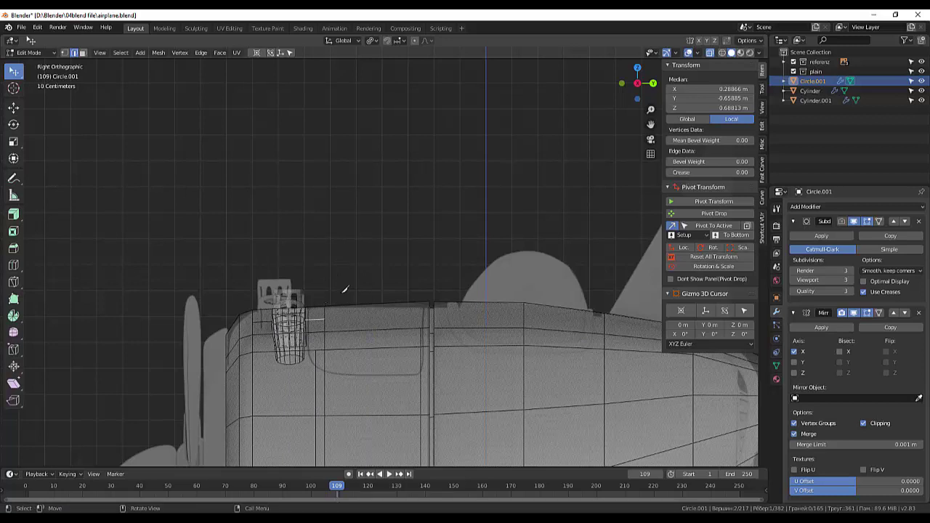
# Step: Knife-cut a vertical edge up to the top edge beside the groove
pyautogui.press('k')
pyautogui.click(315, 352)
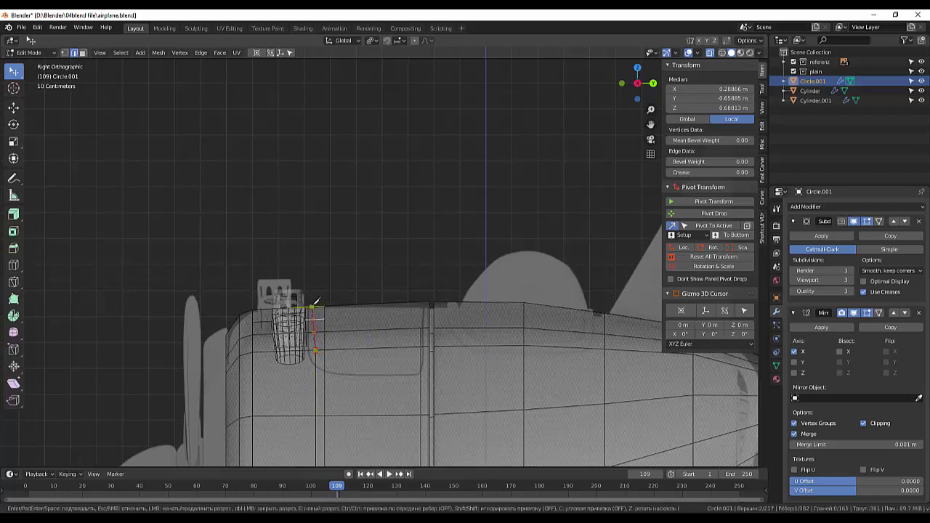
pyautogui.click(317, 301)
pyautogui.press('Return')
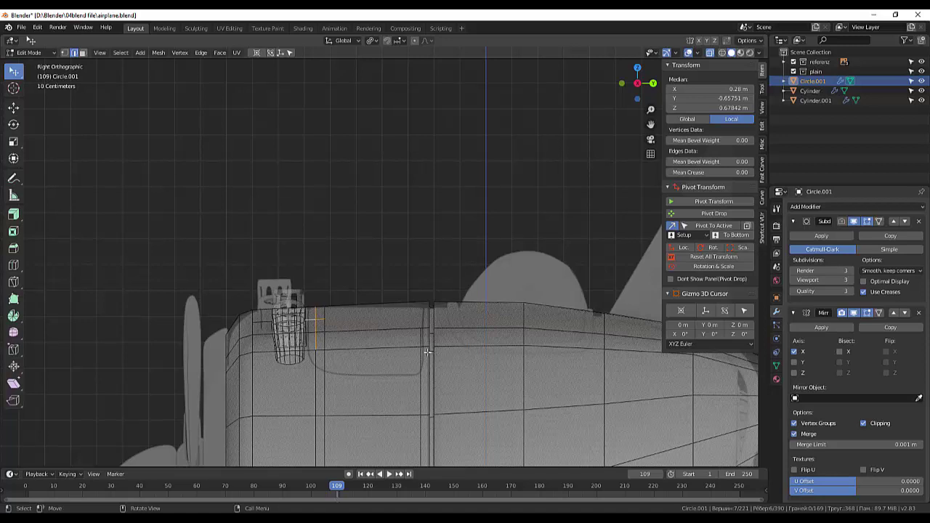
# Step: Knife-cut a second vertical edge further along, redoing an abandoned attempt
pyautogui.click(420, 328)
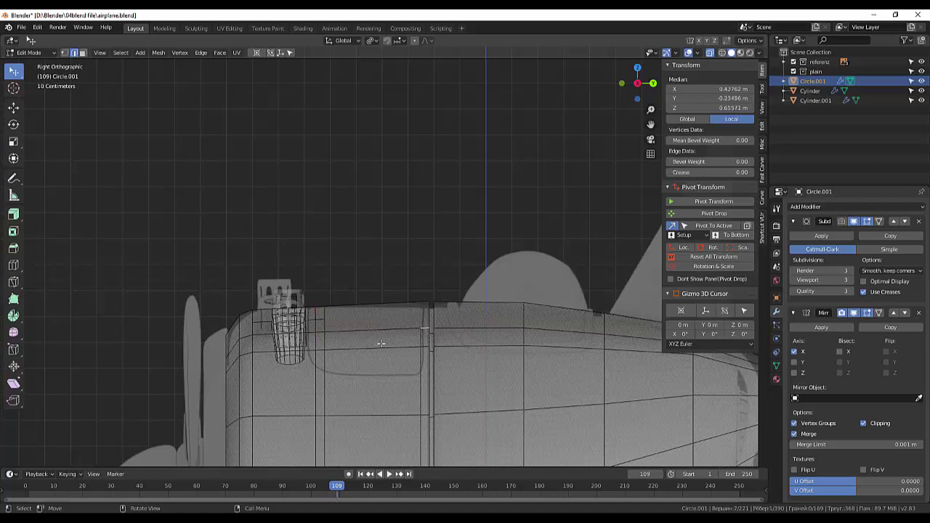
pyautogui.press('k')
pyautogui.click(421, 329)
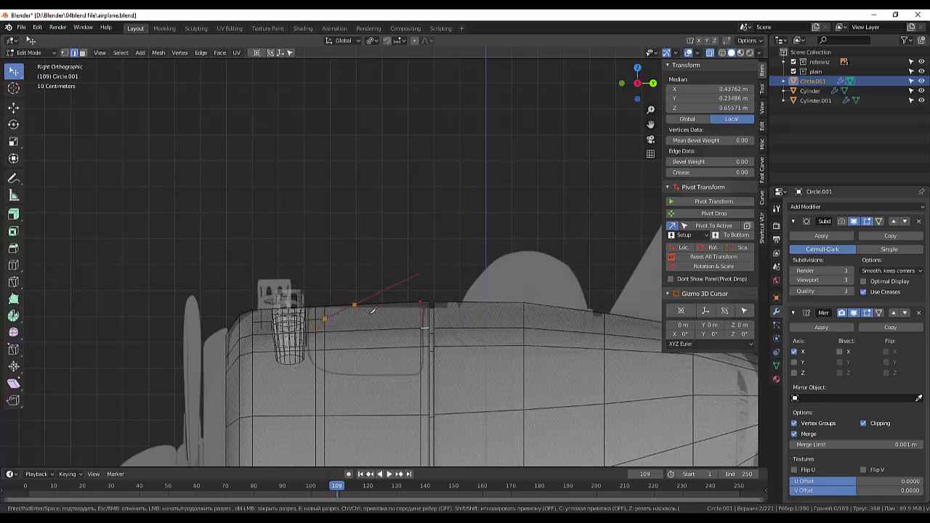
pyautogui.press('Return')
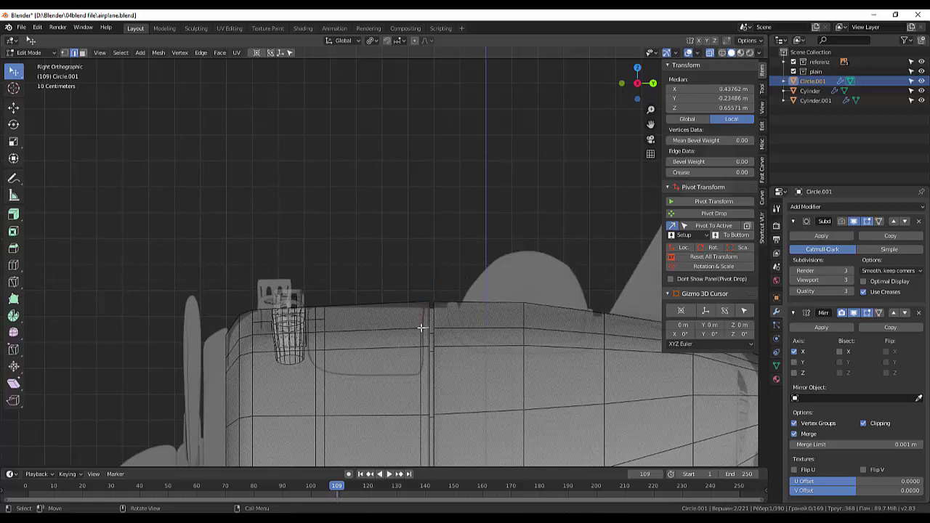
pyautogui.press('k')
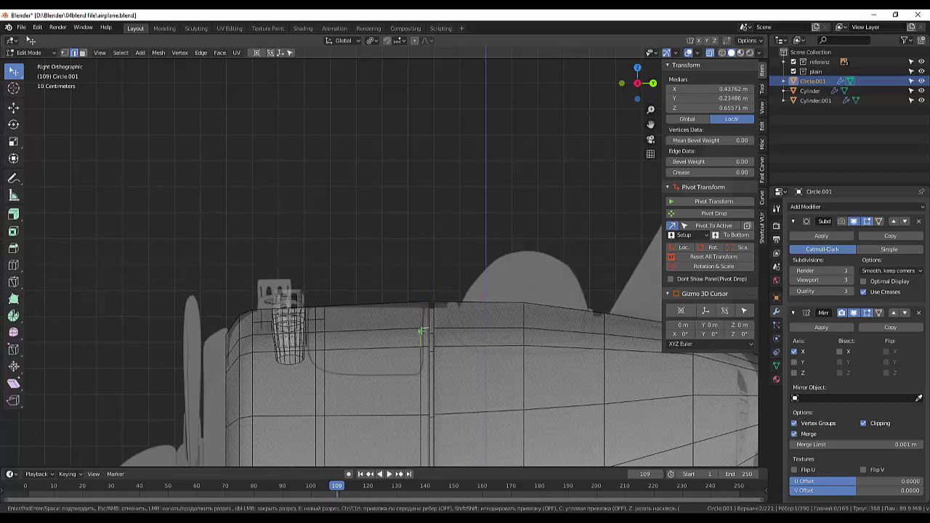
pyautogui.click(421, 328)
pyautogui.click(425, 296)
pyautogui.moveTo(440, 276)
pyautogui.mouseDown(button='middle')
pyautogui.moveTo(495, 332)
pyautogui.moveTo(440, 273)
pyautogui.mouseUp(button='middle')
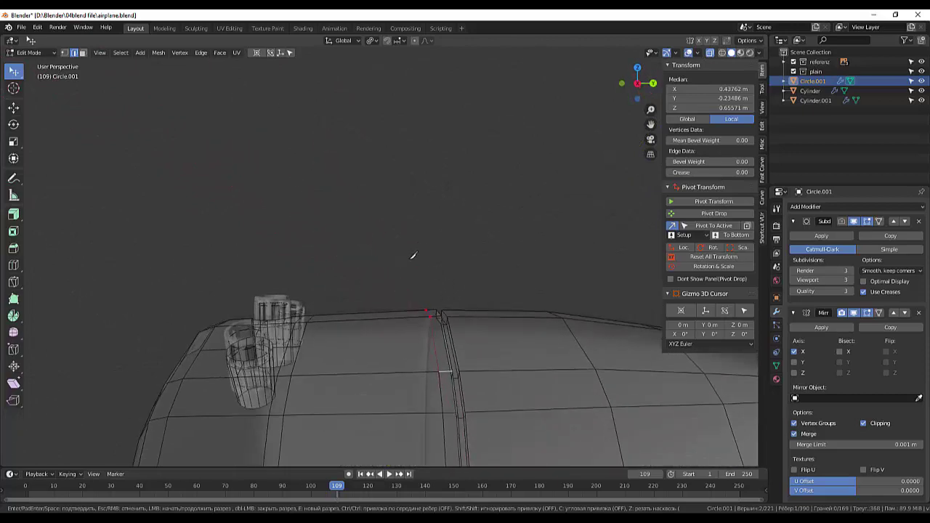
pyautogui.press('Return')
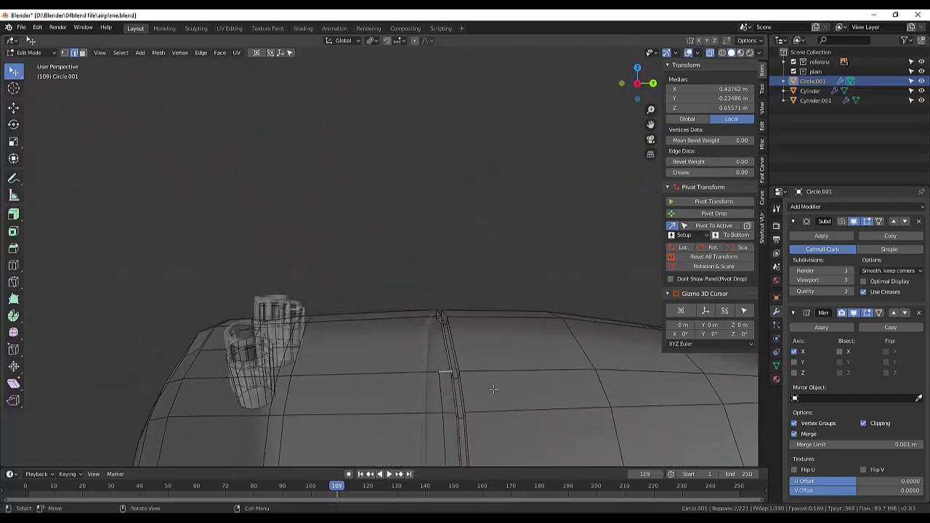
pyautogui.scroll(-3, 493, 389)
# Step: Knife-cut a three-point edge lower beside the groove, then return to Right view
pyautogui.click(500, 255)
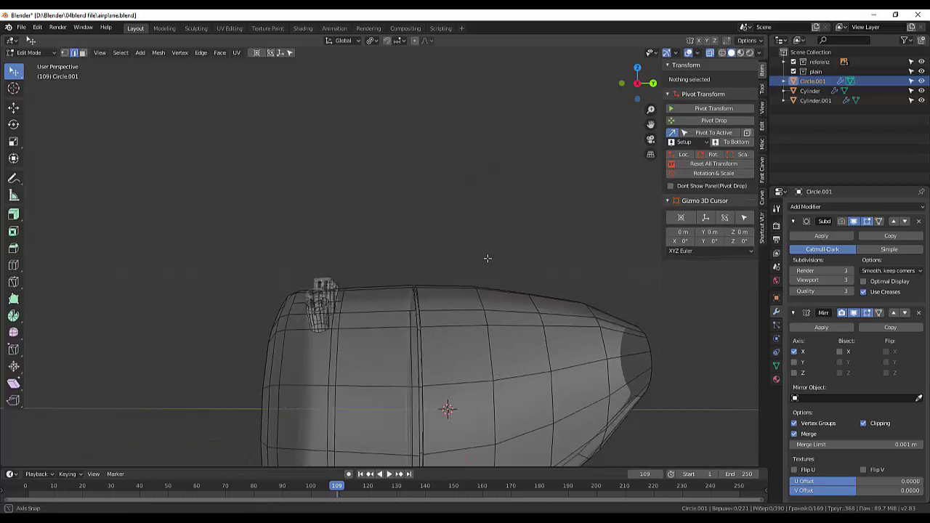
pyautogui.moveTo(487, 258); pyautogui.dragTo(480, 295, button='middle')
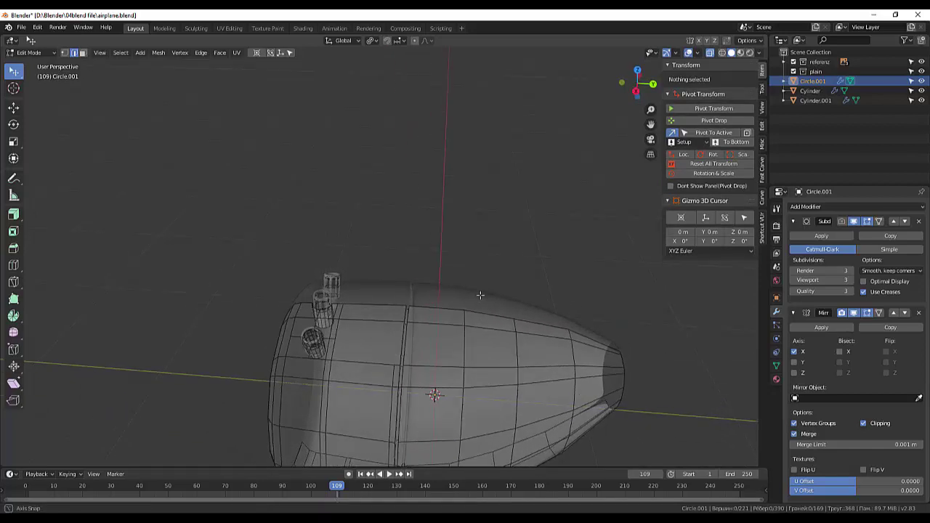
pyautogui.click(394, 367)
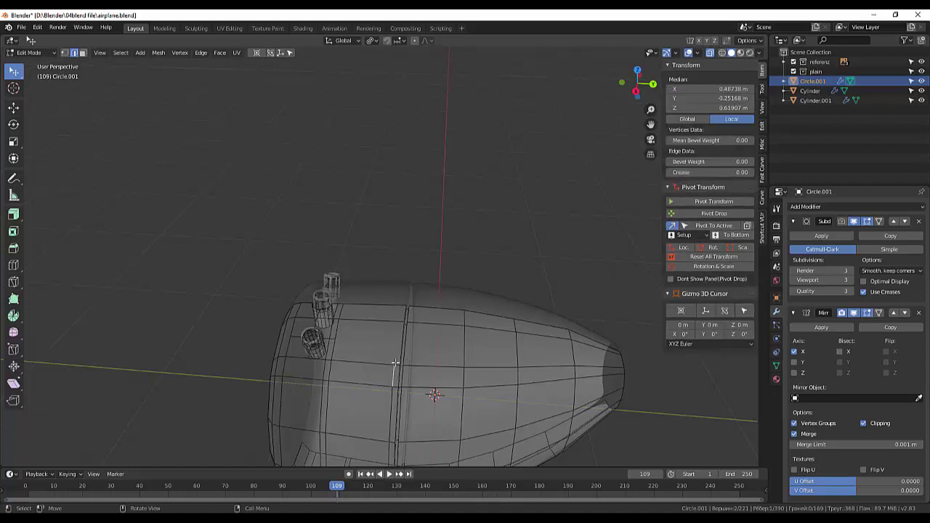
pyautogui.press('k')
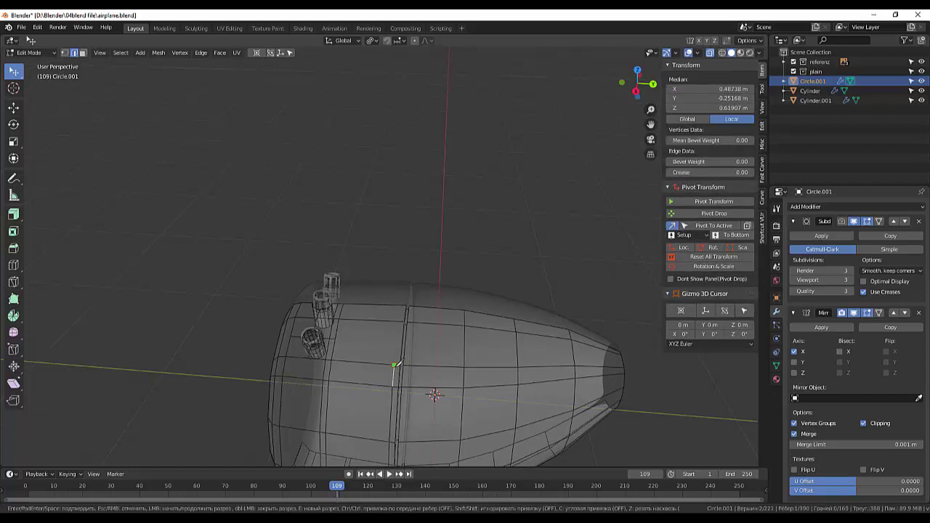
pyautogui.click(393, 365)
pyautogui.click(399, 319)
pyautogui.click(402, 304)
pyautogui.press('Return')
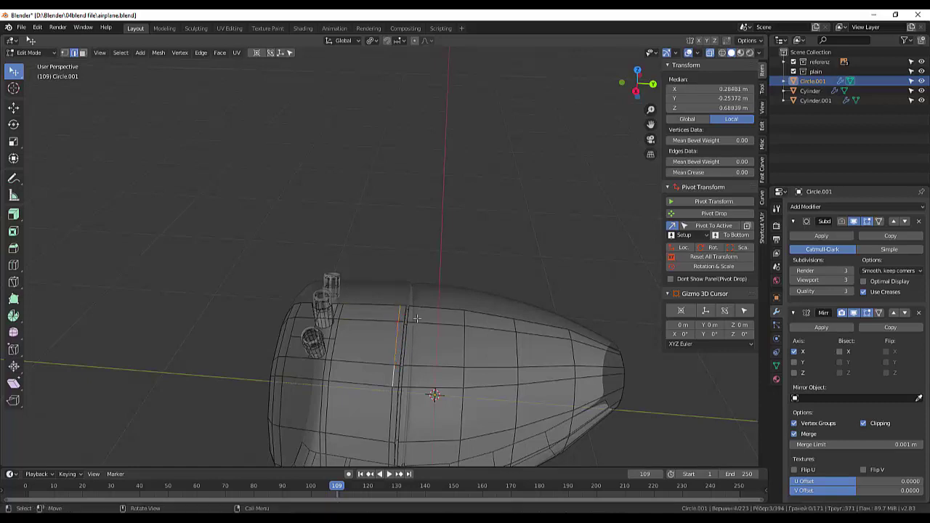
pyautogui.click(532, 235)
pyautogui.moveTo(535, 234)
pyautogui.mouseDown(button='middle')
pyautogui.moveTo(549, 213)
pyautogui.moveTo(539, 219)
pyautogui.mouseUp(button='middle')
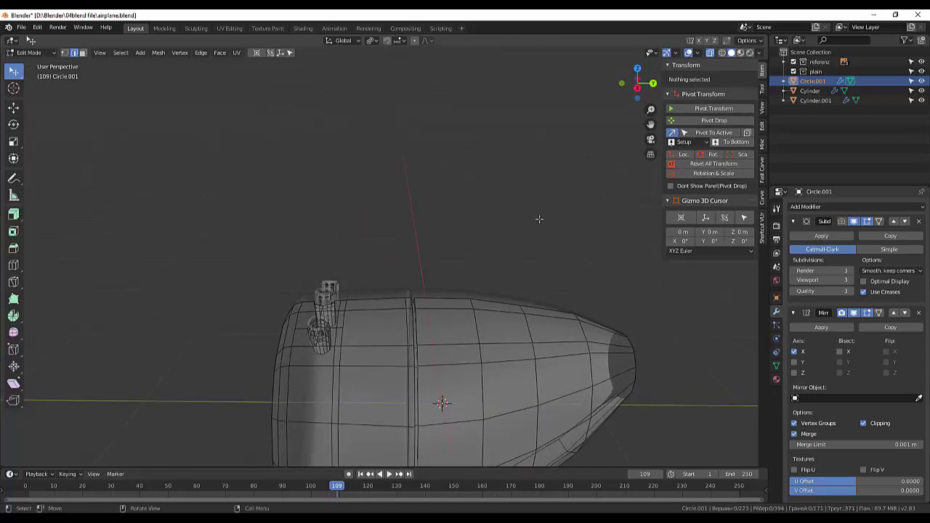
pyautogui.press('KP_3')
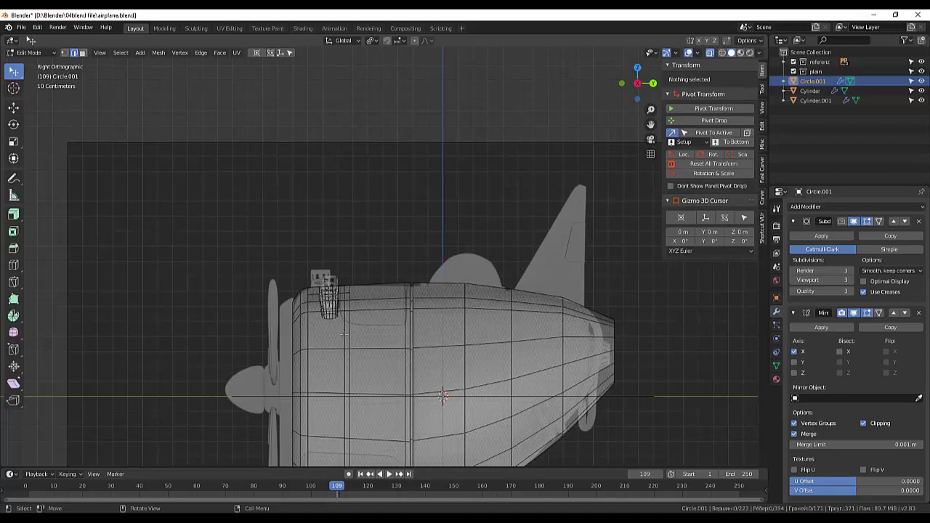
# Step: Cut a lengthwise edge loop just below the fuselage top at slide factor 0.125 and inspect it
pyautogui.click(343, 334)
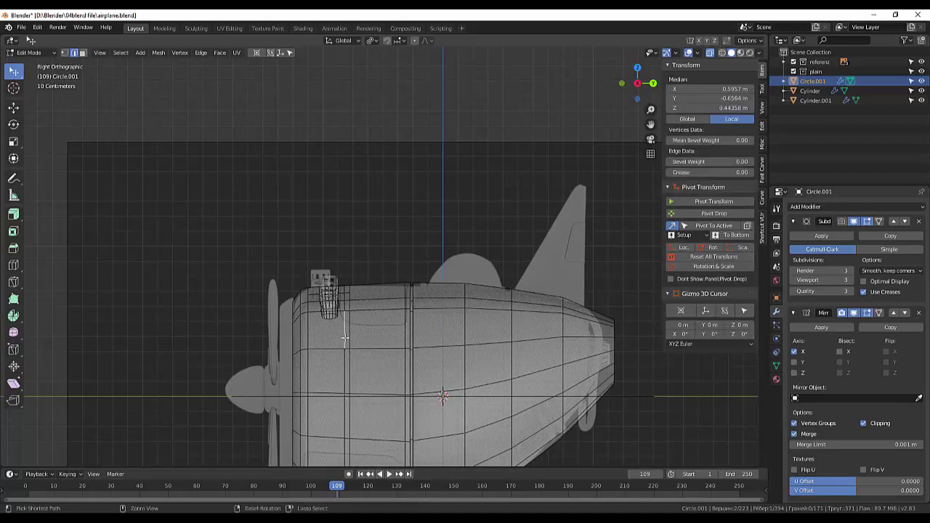
pyautogui.hotkey('ctrl', 'r')
pyautogui.click(345, 337)
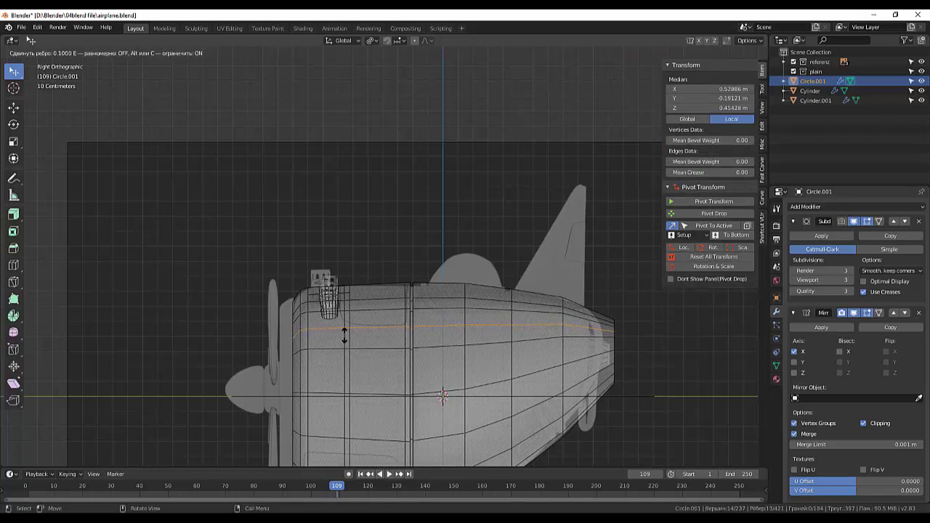
pyautogui.click(344, 336)
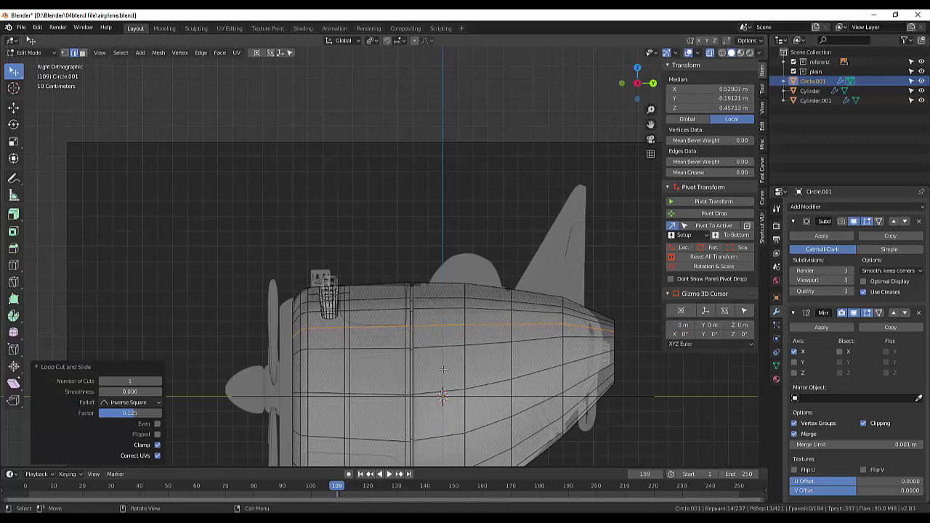
pyautogui.scroll(2, 489, 227)
pyautogui.moveTo(489, 239)
pyautogui.mouseDown(button='middle')
pyautogui.moveTo(518, 263)
pyautogui.moveTo(495, 266)
pyautogui.mouseUp(button='middle')
pyautogui.moveTo(424, 295); pyautogui.dragTo(410, 361, button='middle')
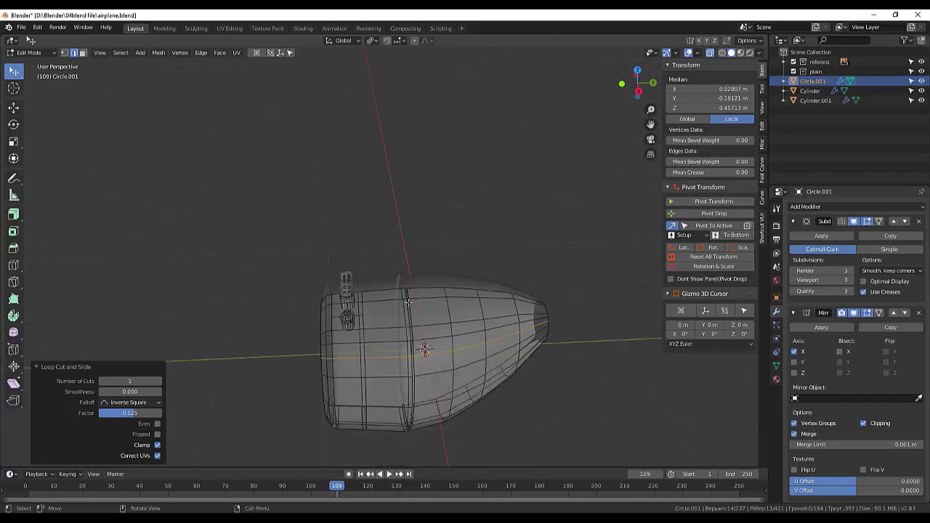
pyautogui.scroll(2, 439, 391)
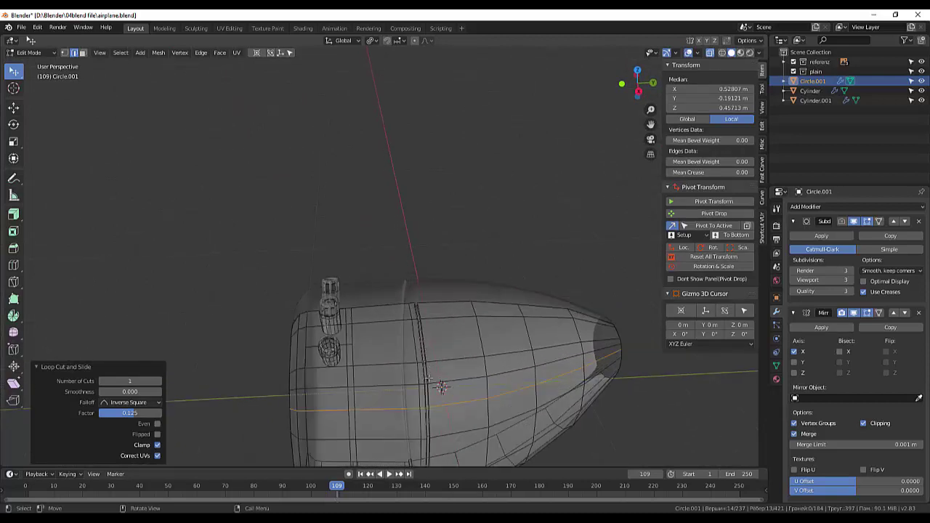
pyautogui.scroll(-1, 435, 363)
pyautogui.scroll(1, 441, 349)
pyautogui.moveTo(441, 349); pyautogui.dragTo(438, 343, button='middle')
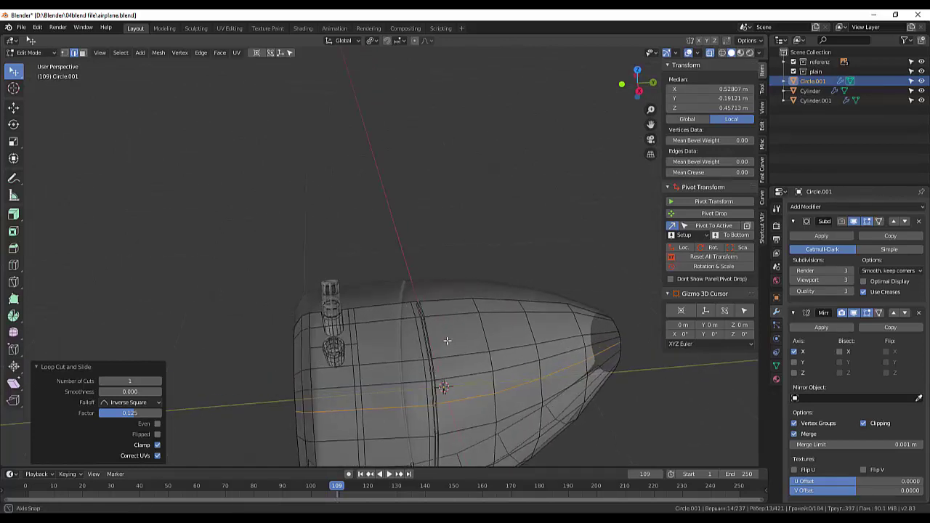
pyautogui.click(82, 54)
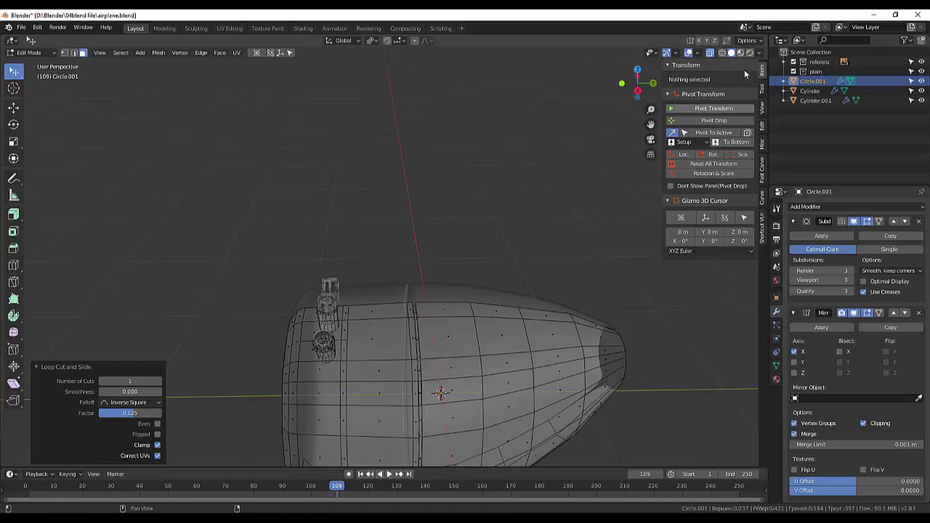
# Step: With X-ray off, inset three stacked faces behind the groove at about 0.0275 thickness
pyautogui.click(709, 53)
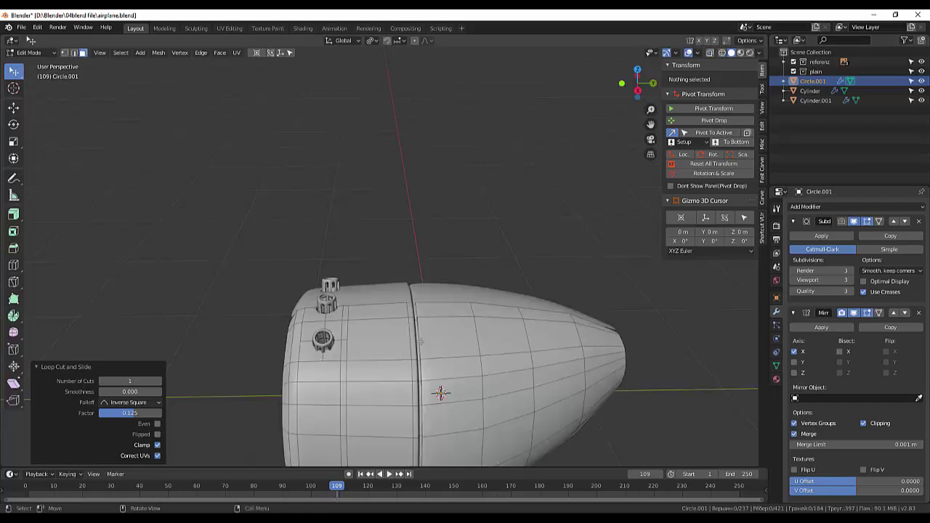
pyautogui.click(380, 314)
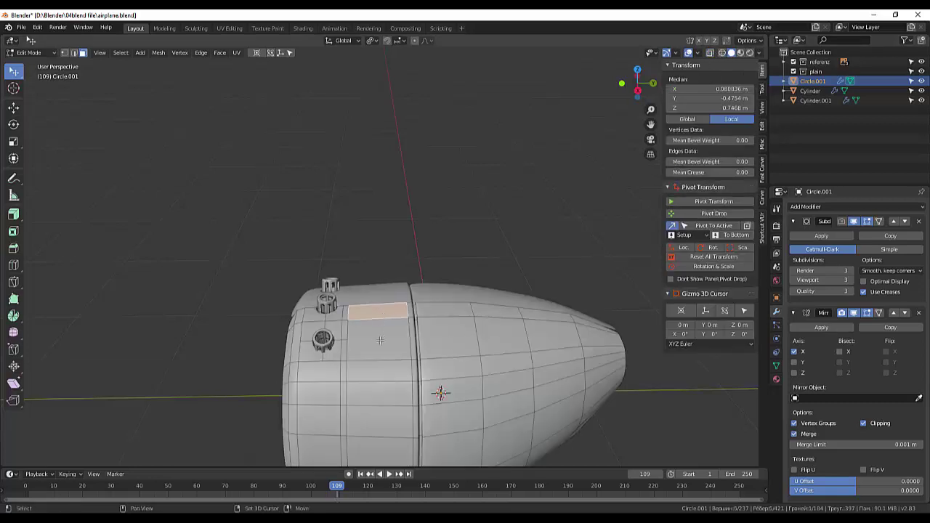
pyautogui.keyDown('shift'); pyautogui.click(382, 347); pyautogui.keyUp('shift')
pyautogui.keyDown('shift'); pyautogui.click(384, 371); pyautogui.keyUp('shift')
pyautogui.moveTo(416, 359)
pyautogui.mouseDown(button='middle')
pyautogui.moveTo(449, 339)
pyautogui.moveTo(420, 359)
pyautogui.moveTo(547, 16)
pyautogui.mouseUp(button='middle')
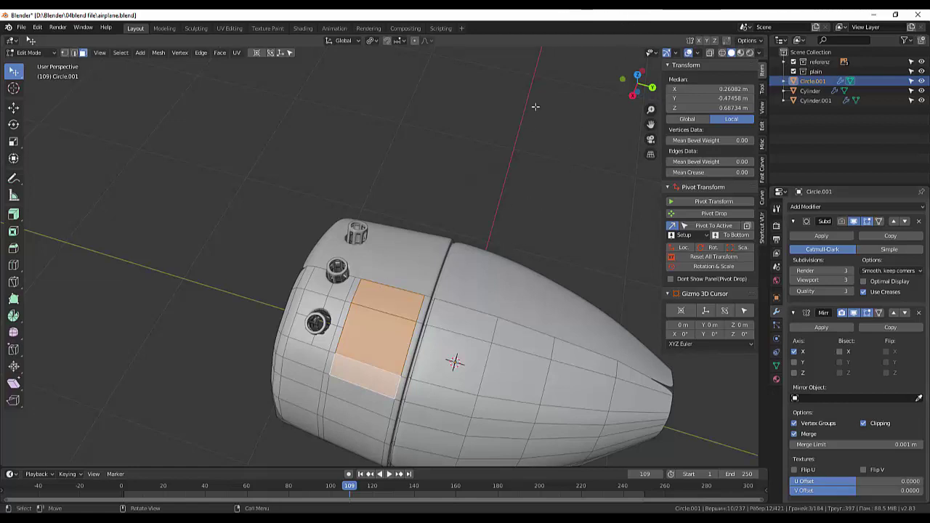
pyautogui.press('i')
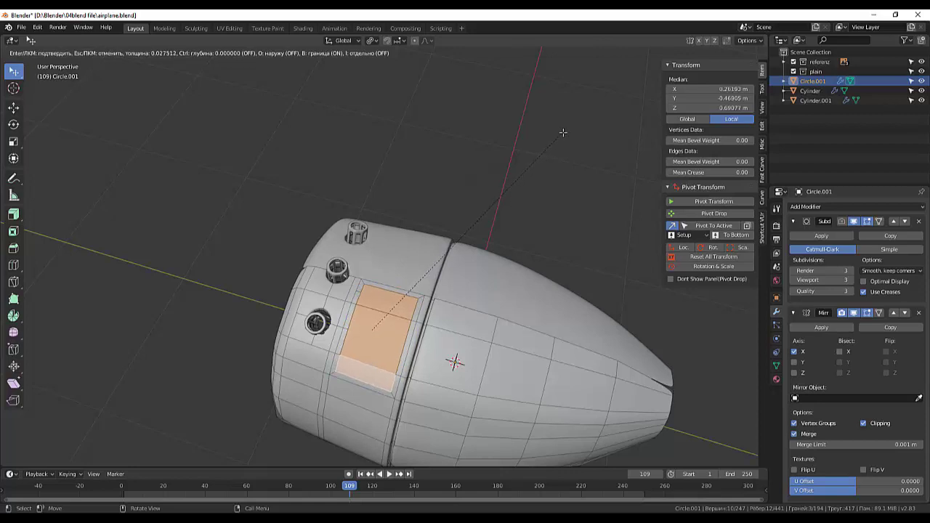
# Step: Confirm the inset with Boundary off, then try an extrusion and undo it
pyautogui.press('b')
pyautogui.click(562, 133)
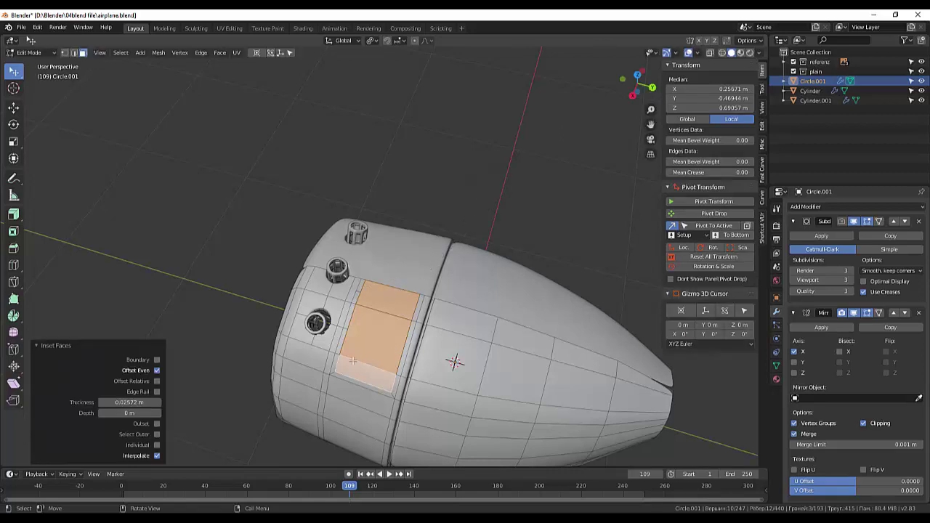
pyautogui.moveTo(446, 316); pyautogui.dragTo(515, 280, button='middle')
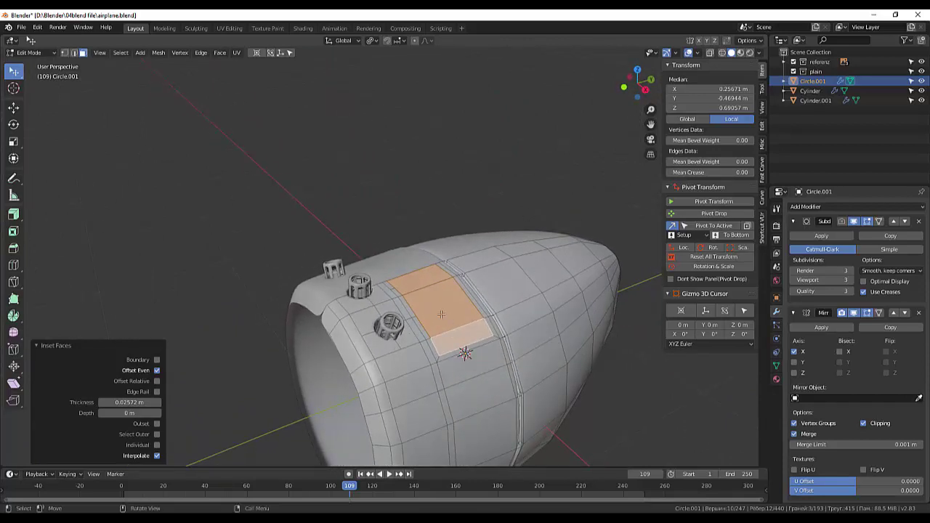
pyautogui.moveTo(443, 312)
pyautogui.mouseDown(button='middle')
pyautogui.moveTo(528, 213)
pyautogui.moveTo(517, 309)
pyautogui.moveTo(505, 314)
pyautogui.moveTo(462, 287)
pyautogui.mouseUp(button='middle')
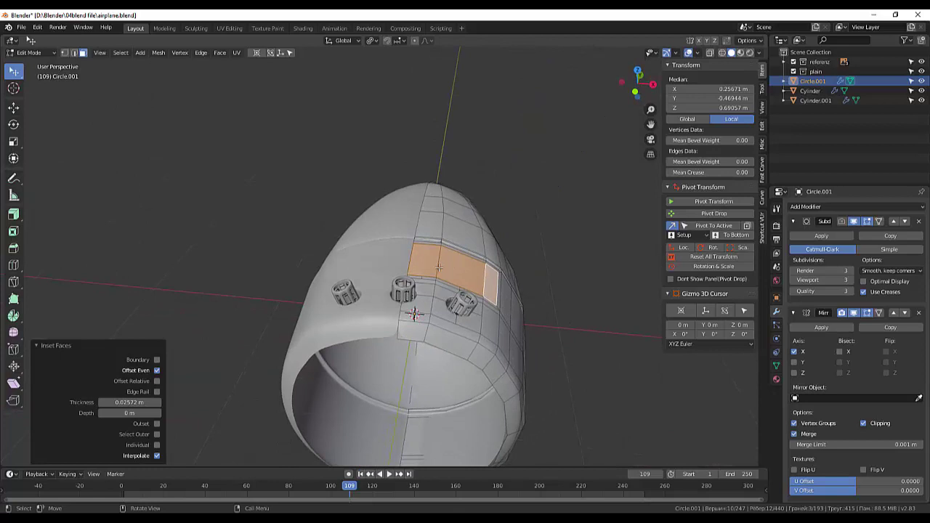
pyautogui.press('e')
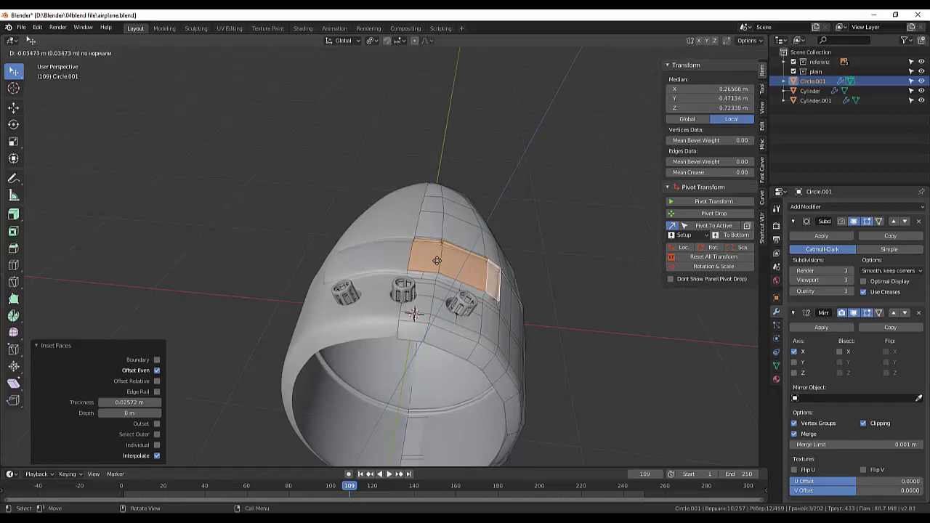
pyautogui.click(437, 261)
pyautogui.moveTo(550, 263)
pyautogui.mouseDown(button='middle')
pyautogui.moveTo(470, 310)
pyautogui.moveTo(445, 261)
pyautogui.moveTo(447, 244)
pyautogui.moveTo(443, 283)
pyautogui.mouseUp(button='middle')
pyautogui.press('ctrl')
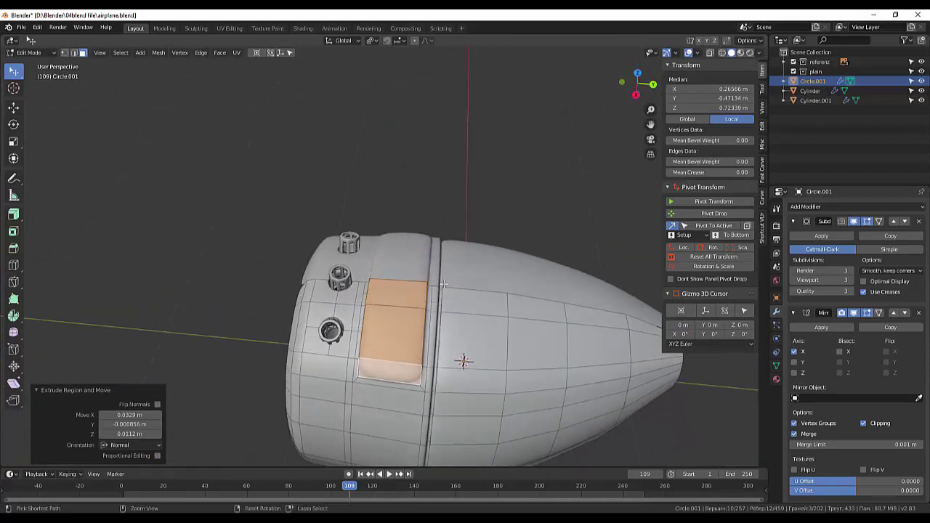
pyautogui.hotkey('ctrl', 'z')
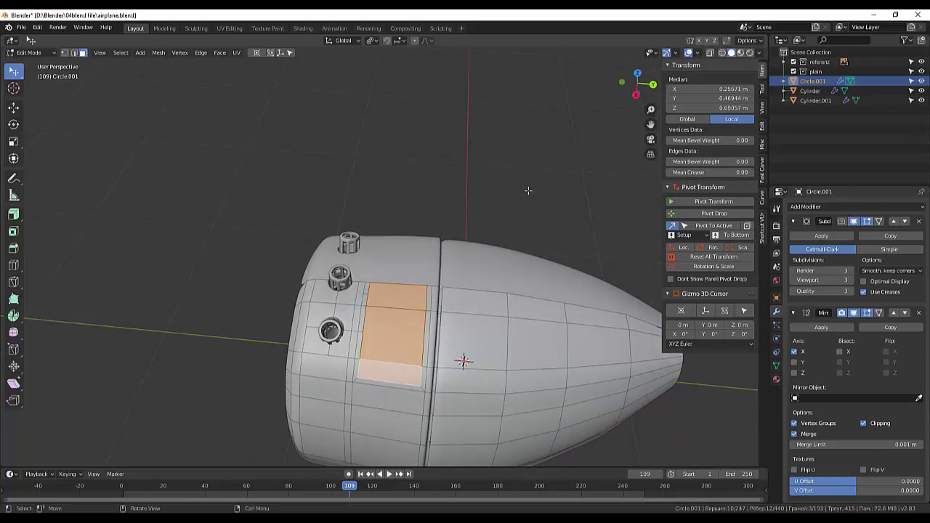
# Step: Inset the panel faces again and sink them into the surface along Z
pyautogui.press('i')
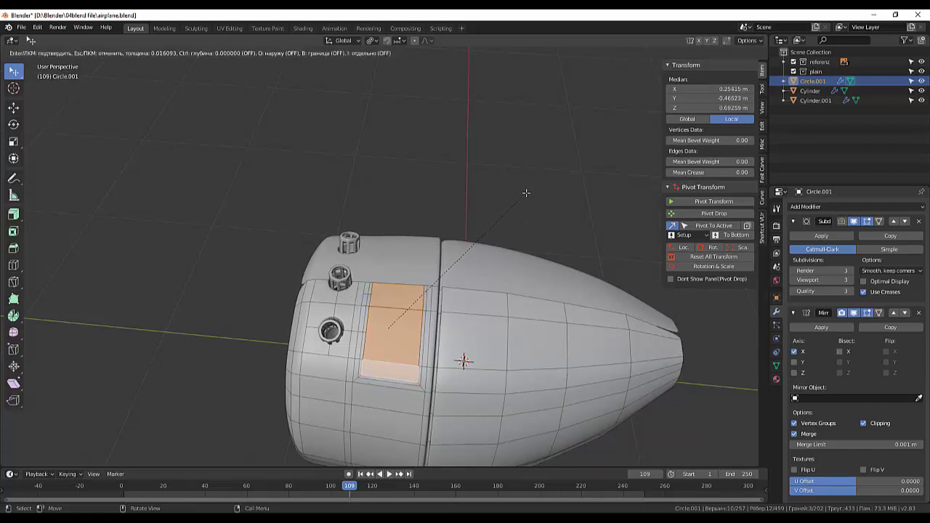
pyautogui.click(526, 193)
pyautogui.moveTo(526, 193); pyautogui.dragTo(562, 177, button='middle')
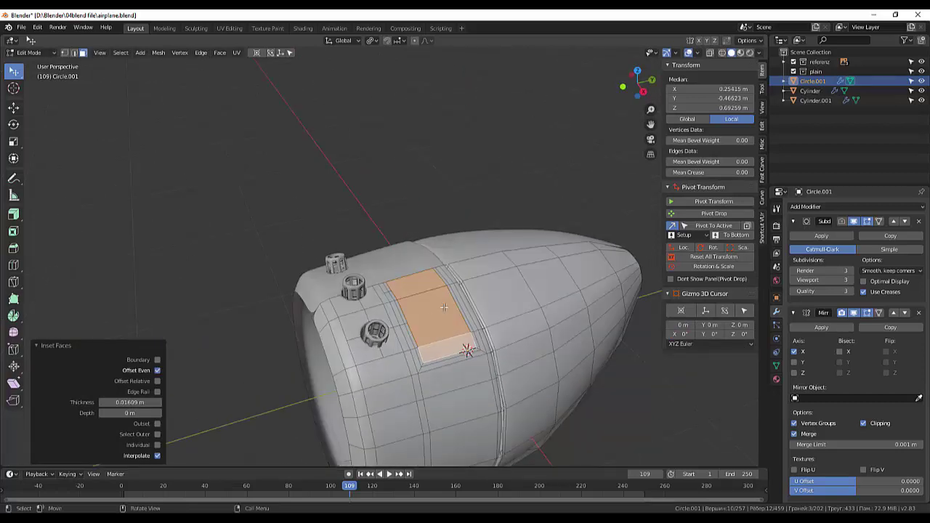
pyautogui.moveTo(513, 293); pyautogui.dragTo(491, 281, button='middle')
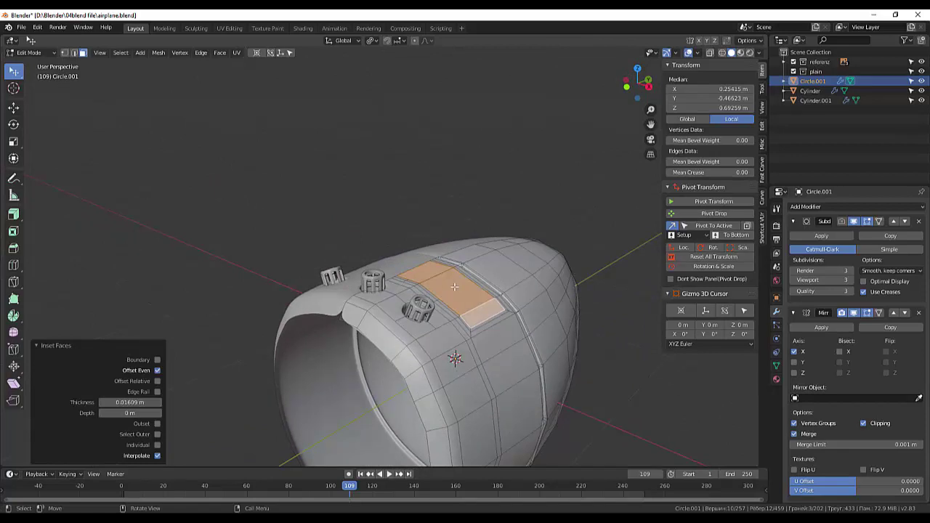
pyautogui.press('g')
pyautogui.press('z')
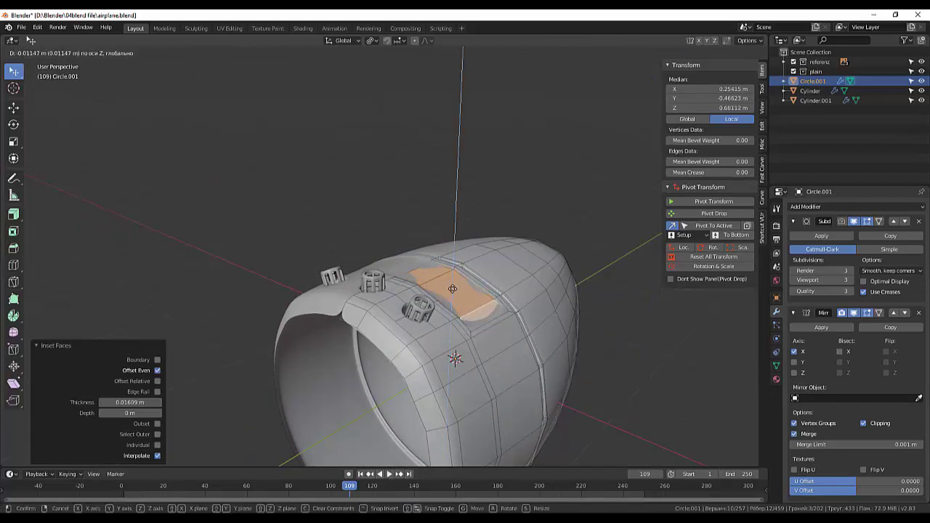
pyautogui.click(451, 290)
pyautogui.moveTo(451, 290); pyautogui.dragTo(473, 321, button='middle')
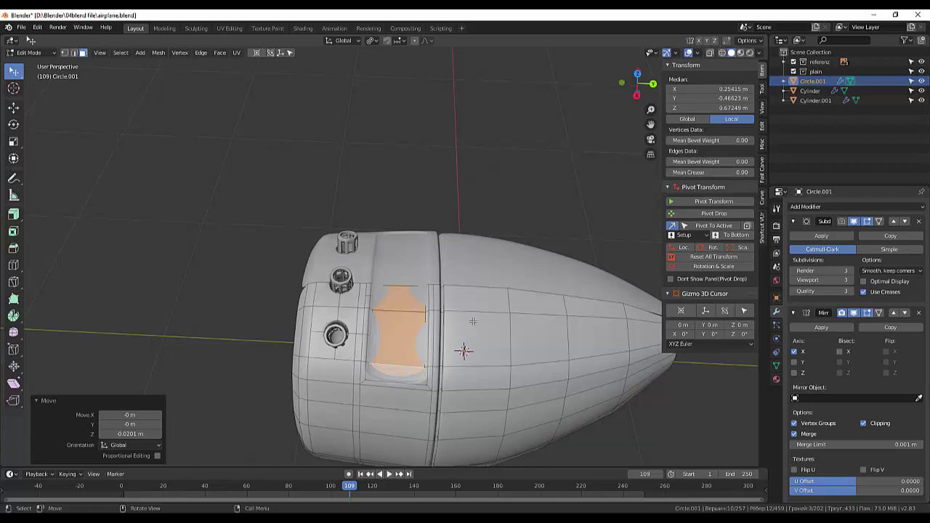
# Step: Scale the hatch face to 1.012 along Y and extrude it about -0.024 m along its normal
pyautogui.press('s')
pyautogui.press('y')
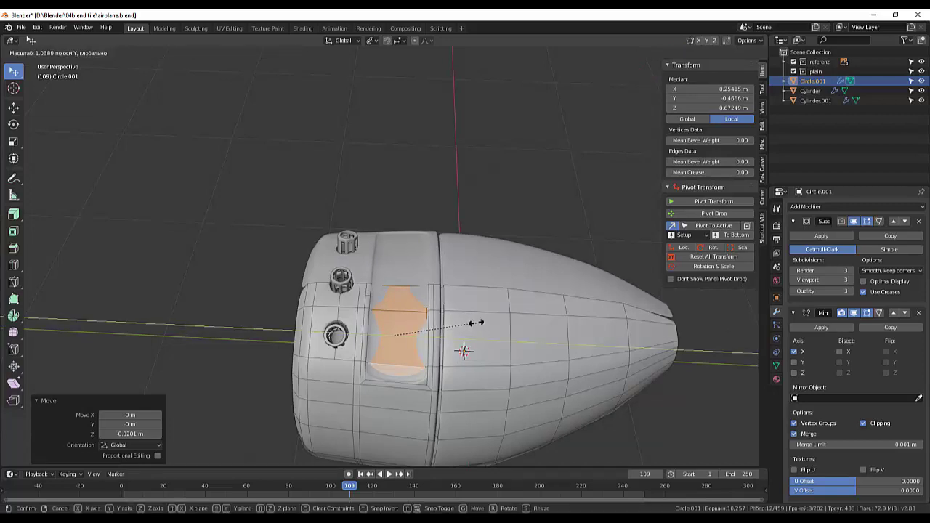
pyautogui.click(478, 322)
pyautogui.moveTo(483, 308); pyautogui.dragTo(357, 315, button='middle')
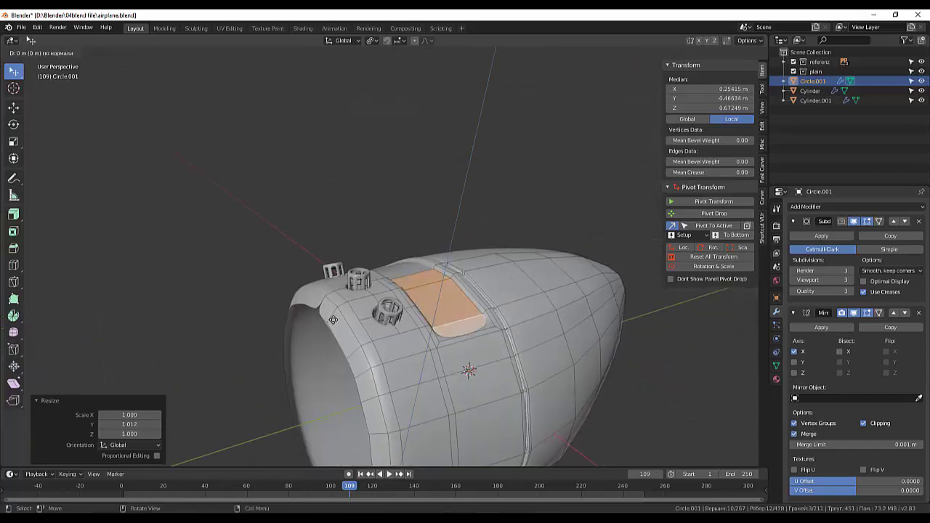
pyautogui.press('e')
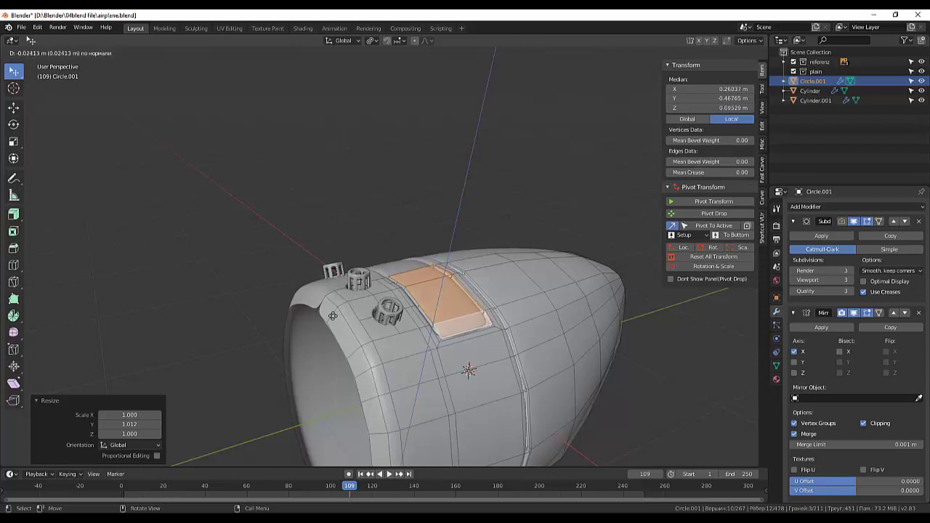
pyautogui.click(332, 315)
pyautogui.moveTo(332, 315); pyautogui.dragTo(379, 348, button='middle')
# Step: Deselect the hatch, zoom toward the nose, and switch X-ray on
pyautogui.click(490, 195)
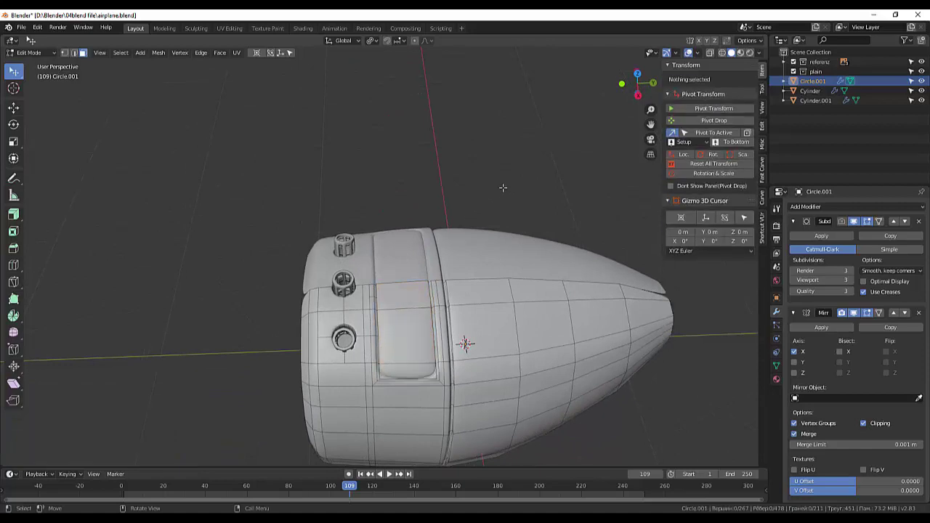
pyautogui.moveTo(502, 188)
pyautogui.mouseDown(button='middle')
pyautogui.moveTo(504, 134)
pyautogui.moveTo(518, 189)
pyautogui.moveTo(492, 254)
pyautogui.mouseUp(button='middle')
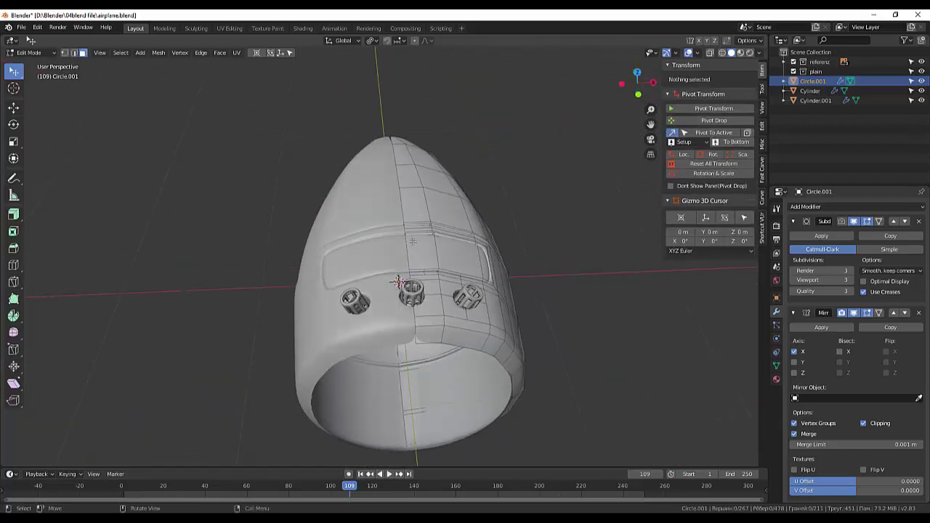
pyautogui.scroll(4, 412, 241)
pyautogui.scroll(1, 412, 241)
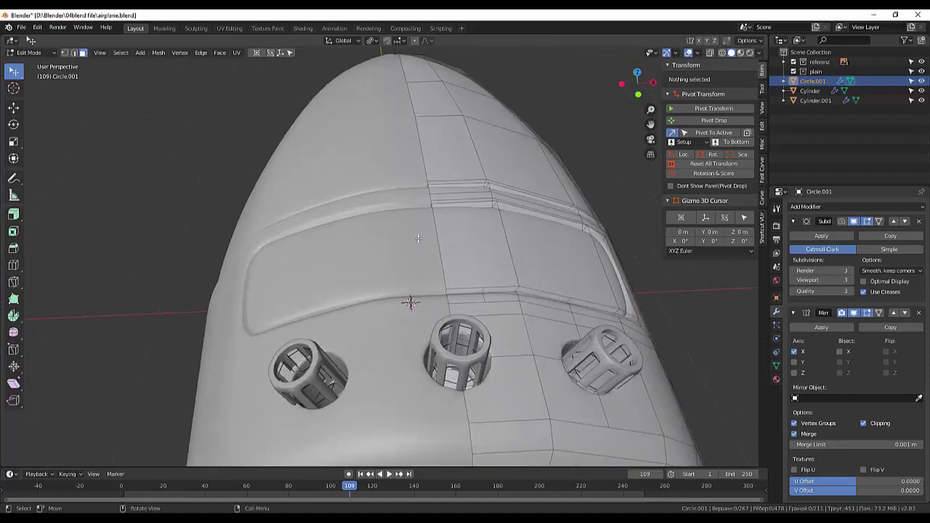
pyautogui.click(710, 53)
pyautogui.moveTo(567, 160)
pyautogui.mouseDown(button='middle')
pyautogui.moveTo(600, 151)
pyautogui.moveTo(657, 188)
pyautogui.moveTo(633, 177)
pyautogui.moveTo(586, 225)
pyautogui.moveTo(626, 192)
pyautogui.mouseUp(button='middle')
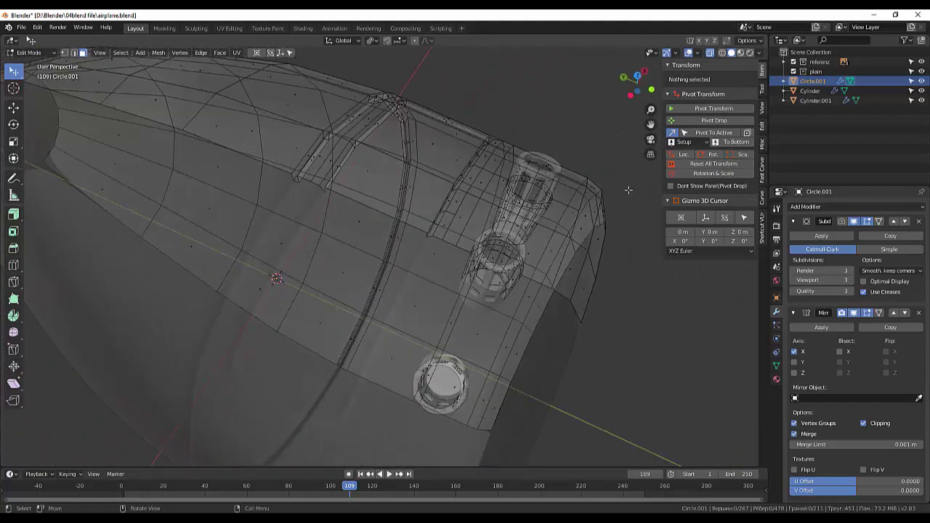
# Step: Select the top panel faces, cancel a trial inset, and extrude them -0.0257 m along local Z
pyautogui.click(422, 188)
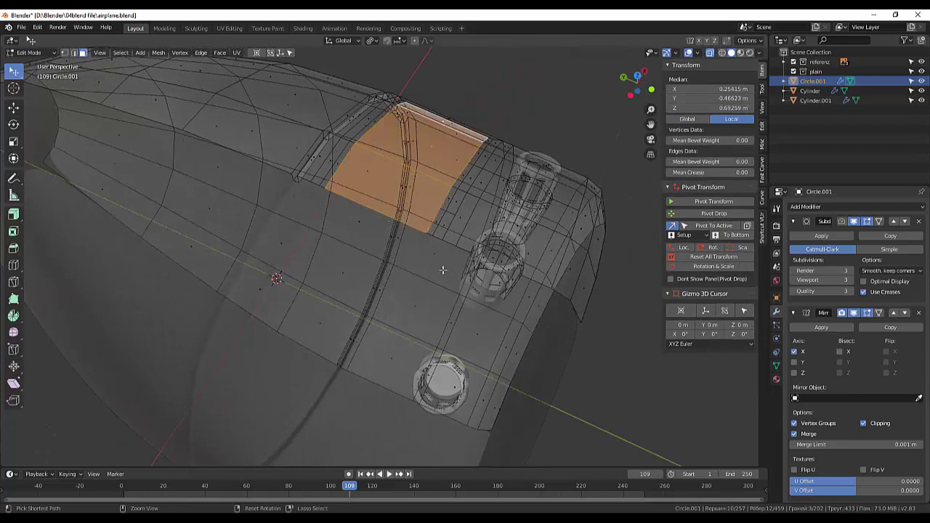
pyautogui.hotkey('ctrl', 'z')
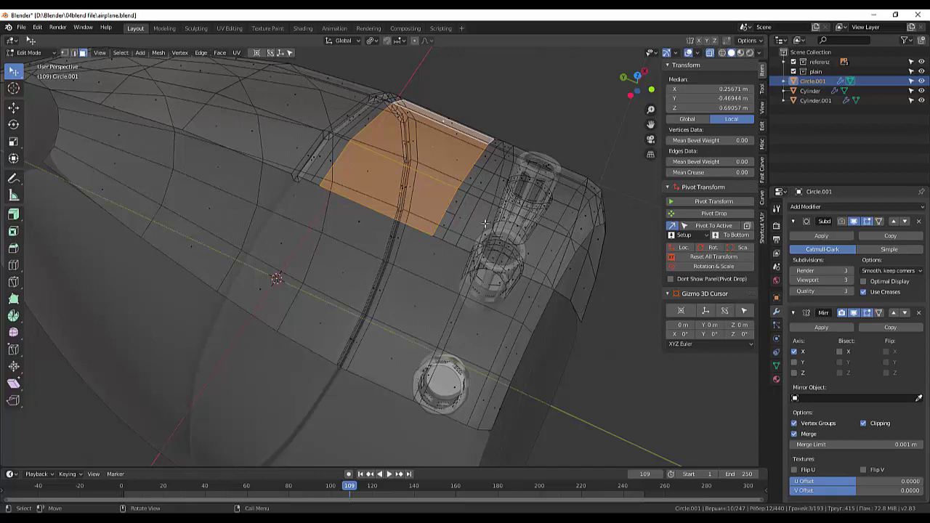
pyautogui.press('i')
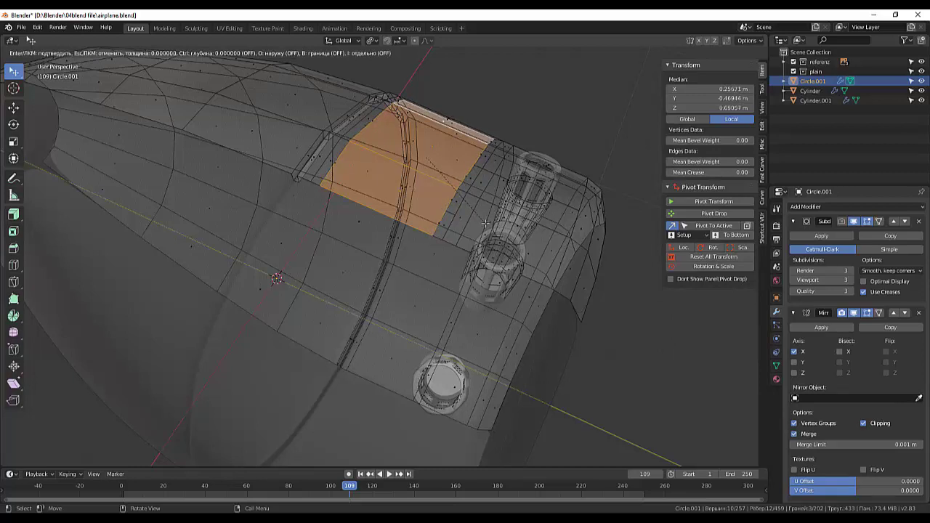
pyautogui.press('Escape')
pyautogui.moveTo(560, 164)
pyautogui.mouseDown(button='middle')
pyautogui.moveTo(523, 123)
pyautogui.moveTo(552, 125)
pyautogui.mouseUp(button='middle')
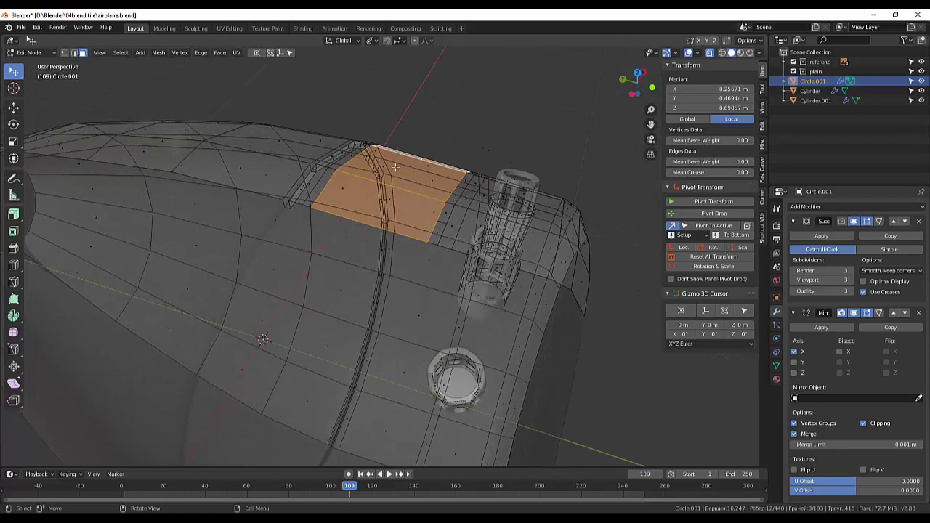
pyautogui.press('e')
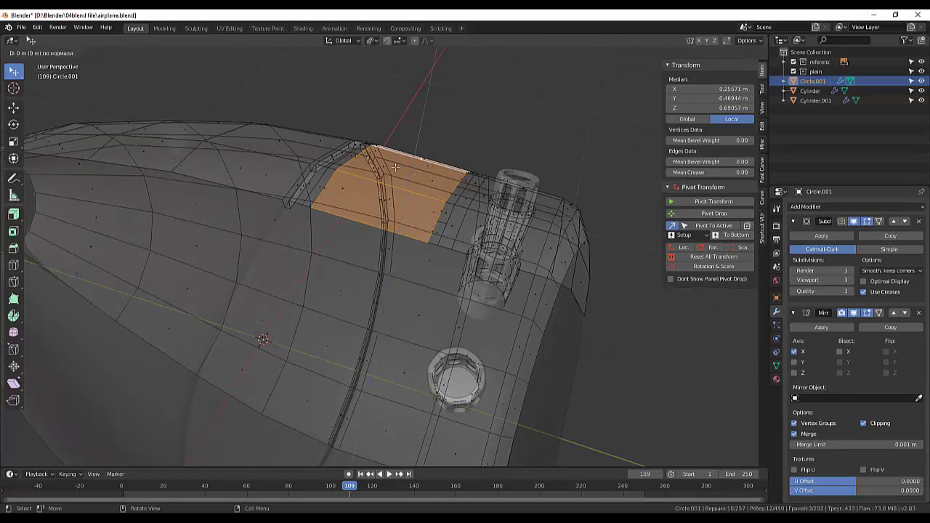
pyautogui.press('z')
pyautogui.press('z')
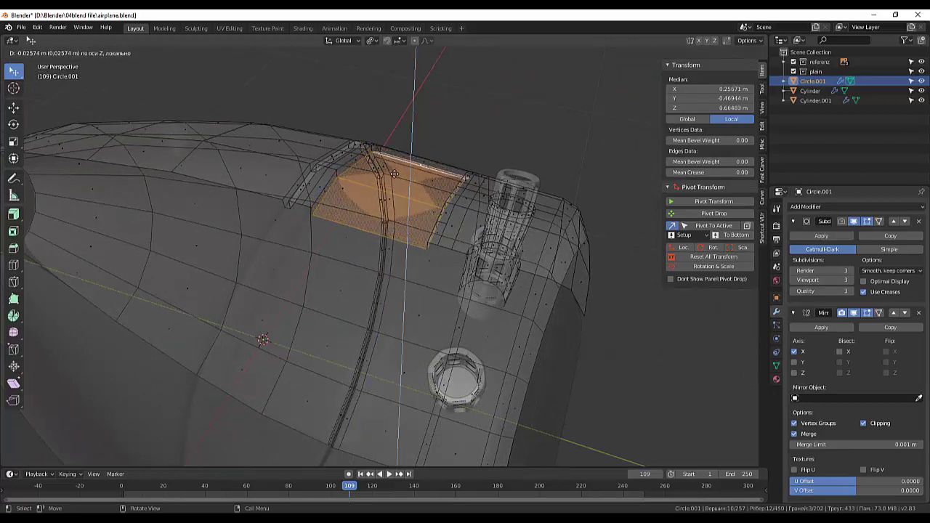
pyautogui.click(394, 174)
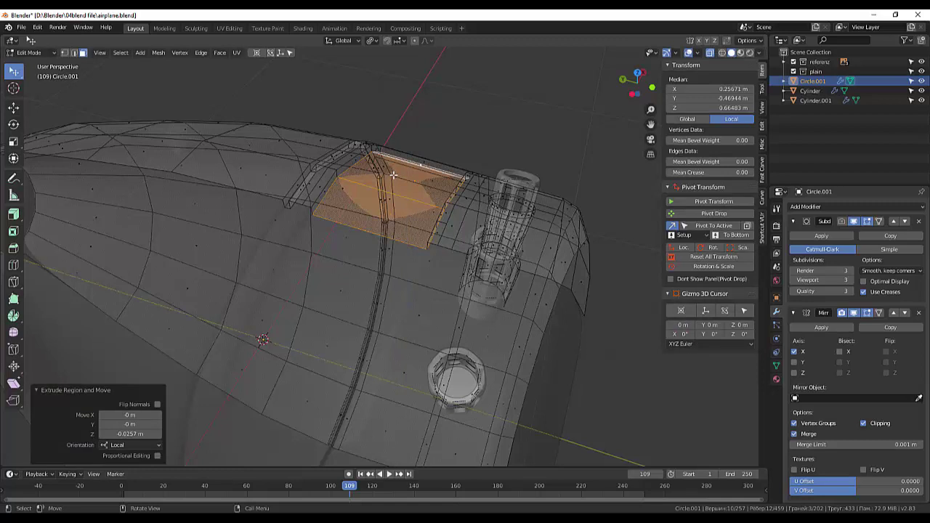
# Step: Inset the top panel by 0.0108 m and extrude it along its normal
pyautogui.press('i')
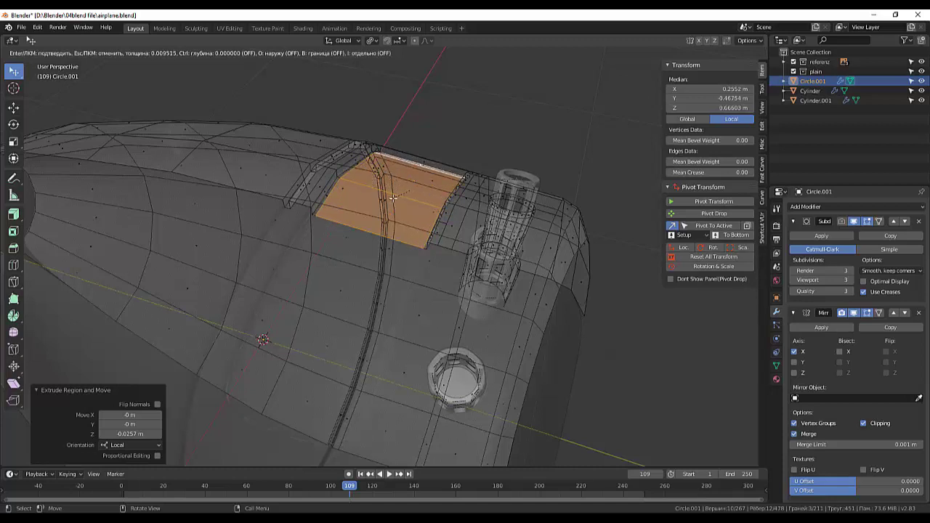
pyautogui.click(392, 197)
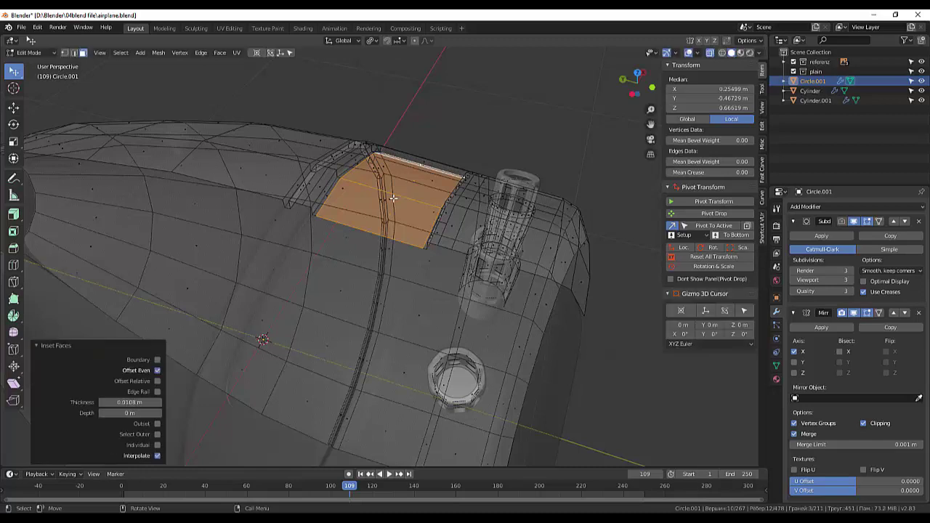
pyautogui.press('e')
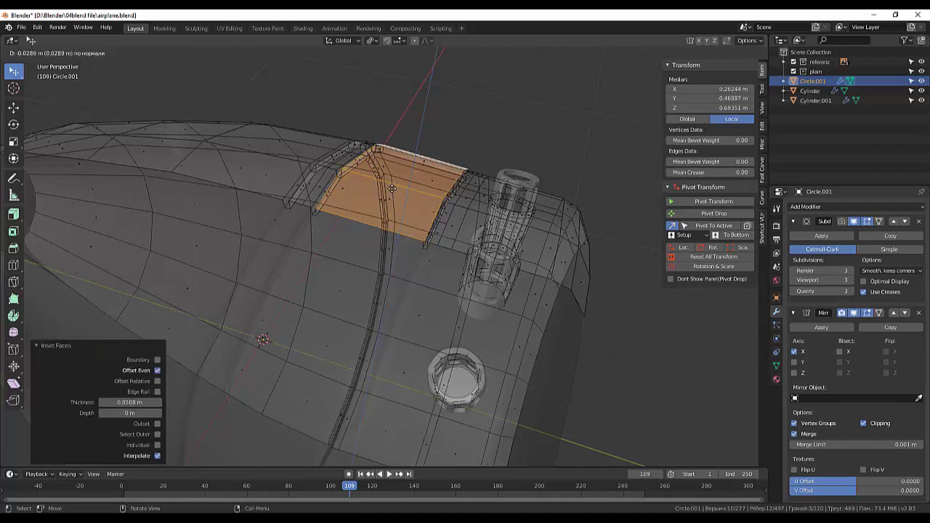
pyautogui.click(392, 188)
# Step: Inspect the stepped panel from several angles, turn X-ray off, and deselect the faces
pyautogui.moveTo(477, 141); pyautogui.dragTo(346, 143, button='middle')
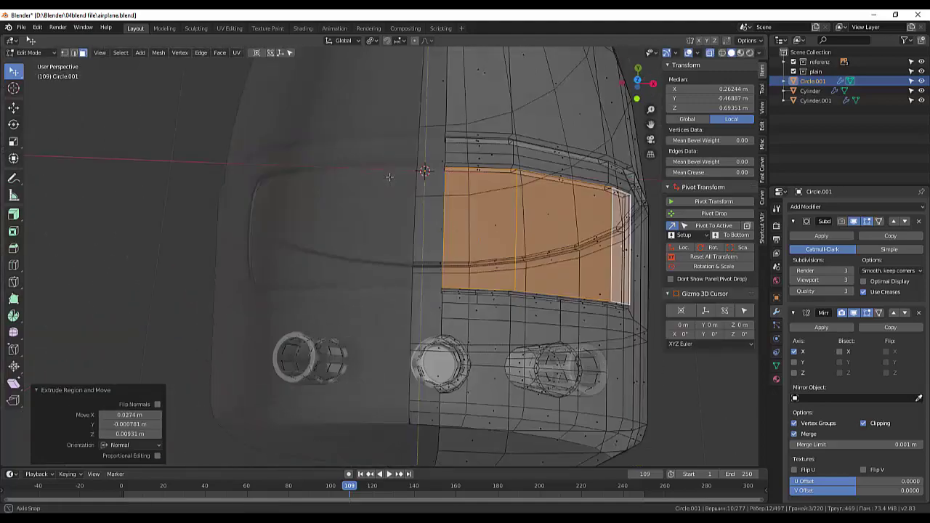
pyautogui.scroll(-3, 356, 176)
pyautogui.moveTo(382, 192); pyautogui.dragTo(500, 182, button='middle')
pyautogui.scroll(5, 349, 224)
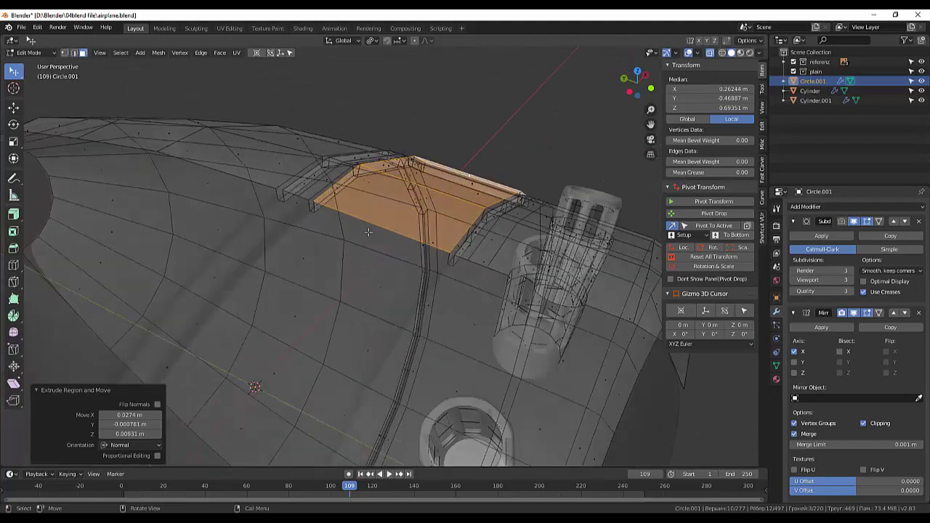
pyautogui.moveTo(369, 231)
pyautogui.mouseDown(button='middle')
pyautogui.moveTo(288, 265)
pyautogui.moveTo(380, 255)
pyautogui.mouseUp(button='middle')
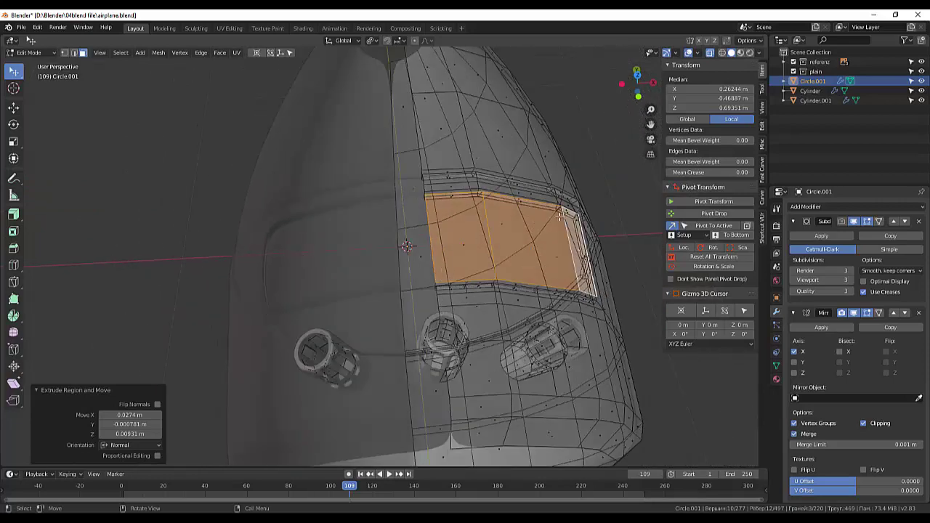
pyautogui.moveTo(560, 215); pyautogui.dragTo(617, 145, button='middle')
pyautogui.click(710, 53)
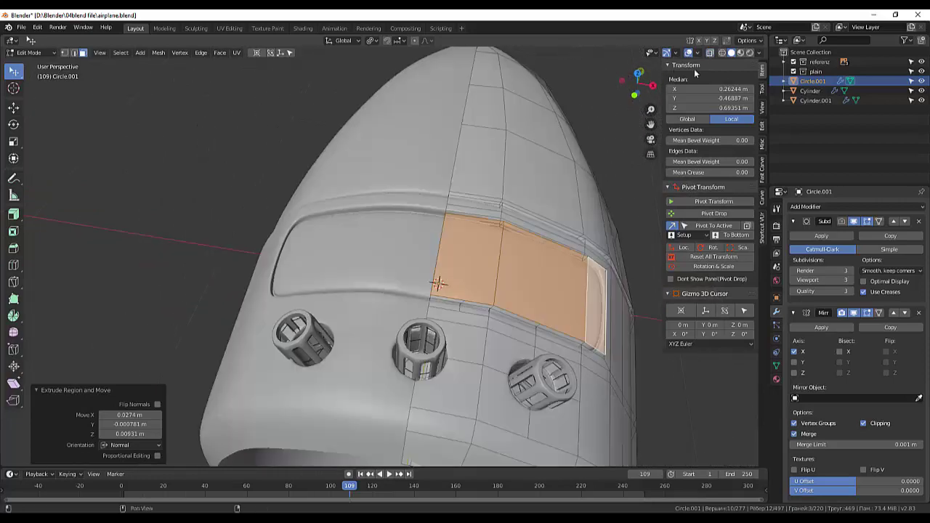
pyautogui.scroll(-3, 529, 214)
pyautogui.click(581, 206)
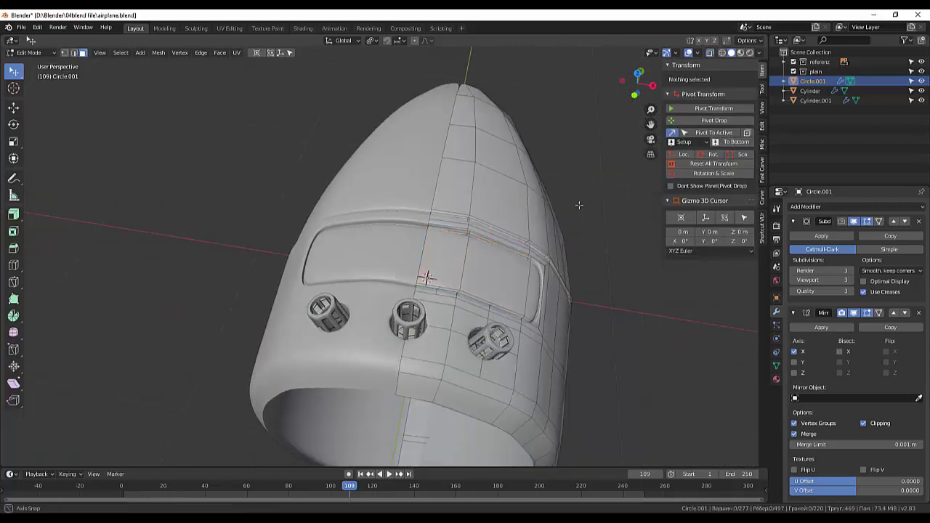
pyautogui.moveTo(579, 206)
pyautogui.mouseDown(button='middle')
pyautogui.moveTo(429, 150)
pyautogui.moveTo(407, 160)
pyautogui.moveTo(512, 183)
pyautogui.mouseUp(button='middle')
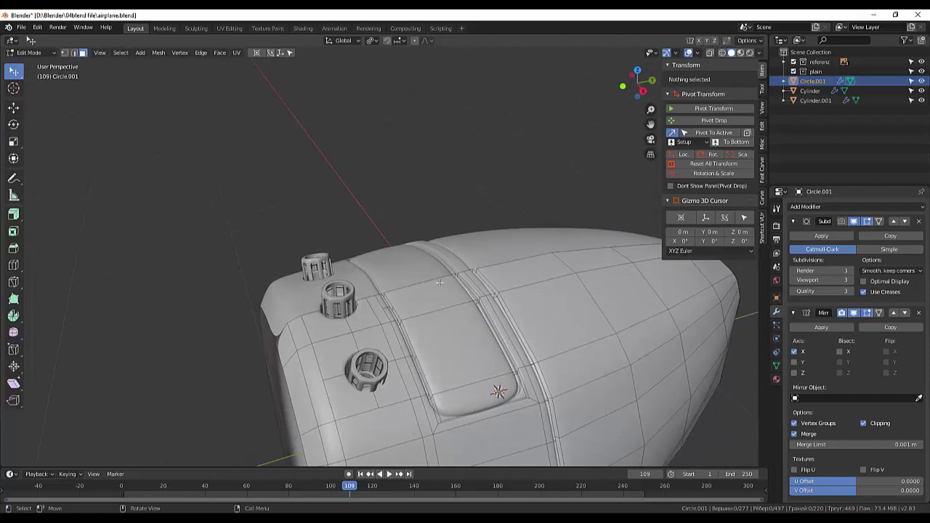
pyautogui.moveTo(357, 163)
pyautogui.mouseDown(button='middle')
pyautogui.moveTo(377, 189)
pyautogui.moveTo(399, 266)
pyautogui.moveTo(436, 204)
pyautogui.moveTo(453, 224)
pyautogui.moveTo(414, 253)
pyautogui.mouseUp(button='middle')
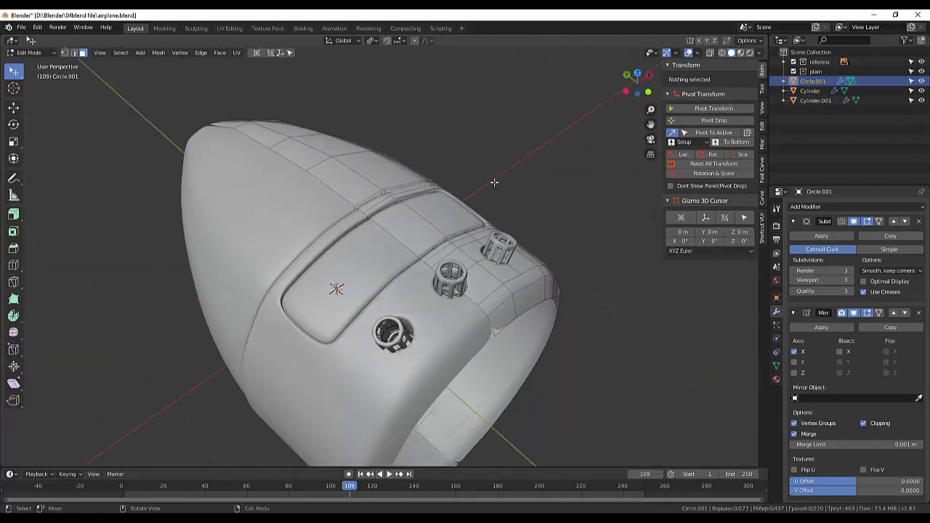
pyautogui.scroll(1, 413, 253)
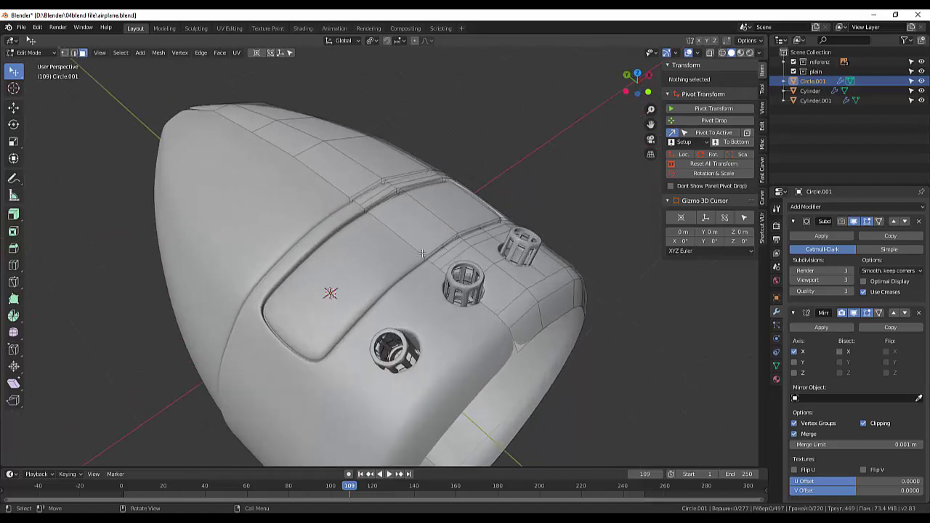
pyautogui.scroll(2, 492, 248)
pyautogui.scroll(1, 492, 248)
pyautogui.scroll(1, 494, 248)
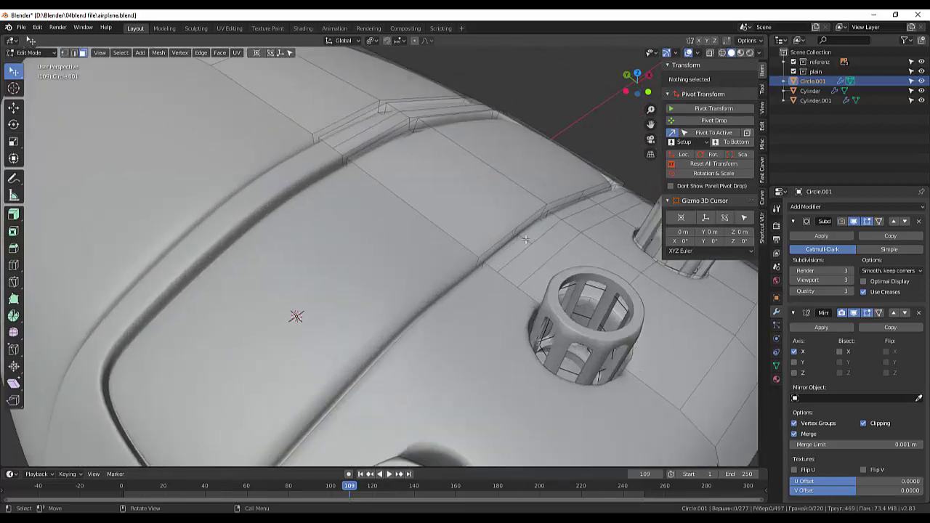
# Step: In edge mode, select several stray edges beside the top groove and dissolve them
pyautogui.click(525, 239)
pyautogui.click(525, 239)
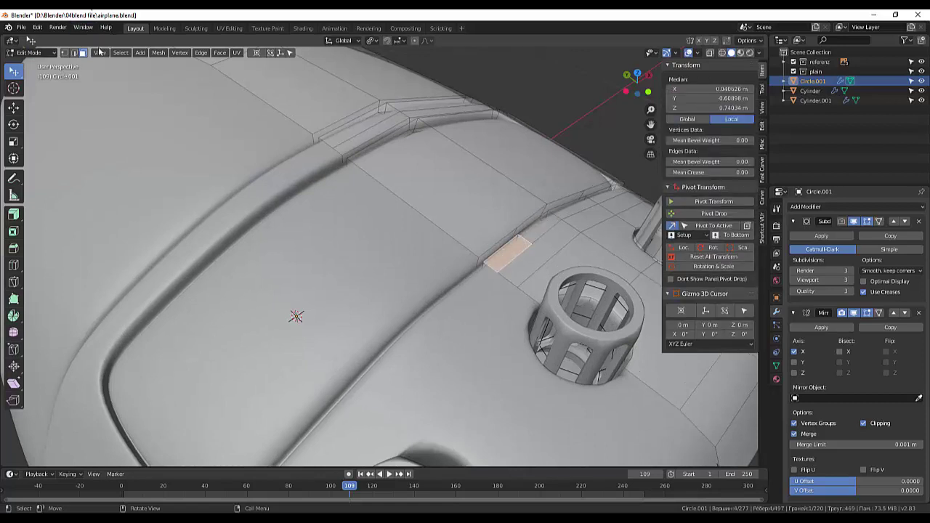
pyautogui.click(74, 52)
pyautogui.click(526, 240)
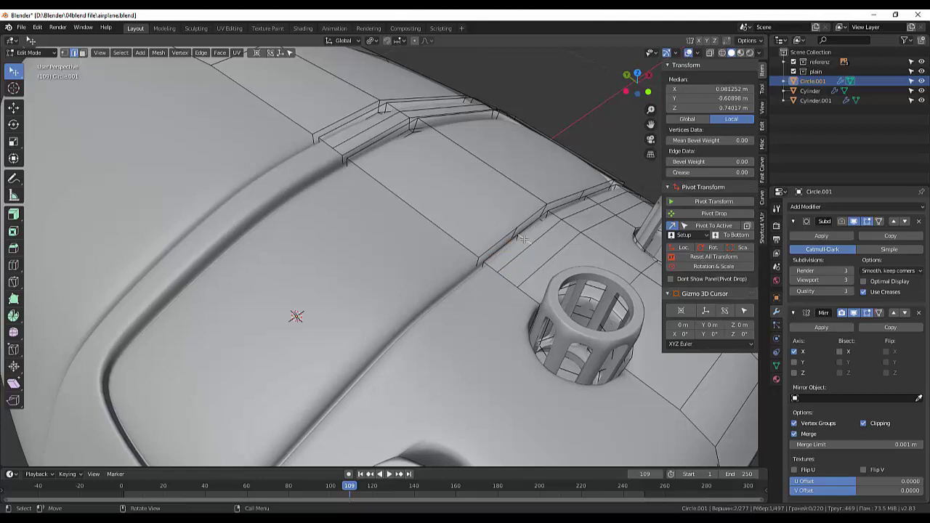
pyautogui.press('shift')
pyautogui.keyDown('shift'); pyautogui.click(515, 234); pyautogui.keyUp('shift')
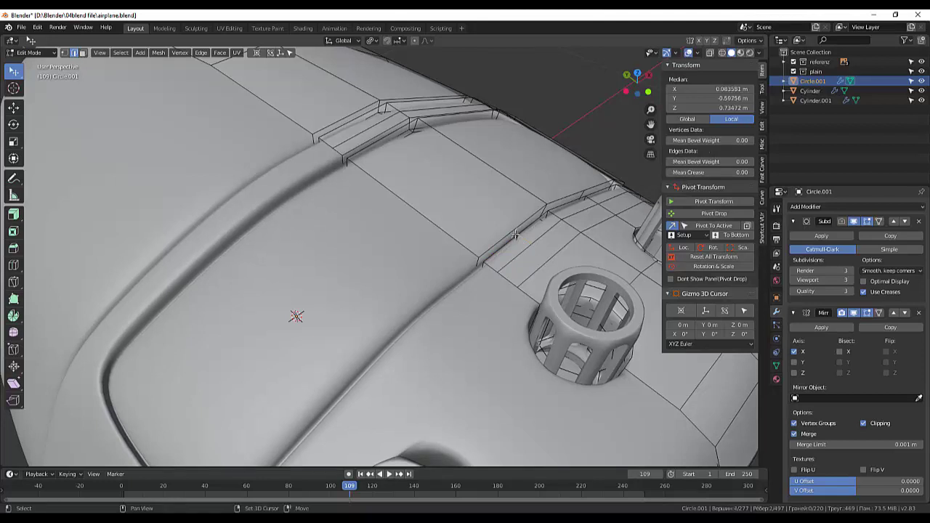
pyautogui.keyDown('shift'); pyautogui.click(516, 238); pyautogui.keyUp('shift')
pyautogui.moveTo(516, 238); pyautogui.dragTo(519, 216, button='middle')
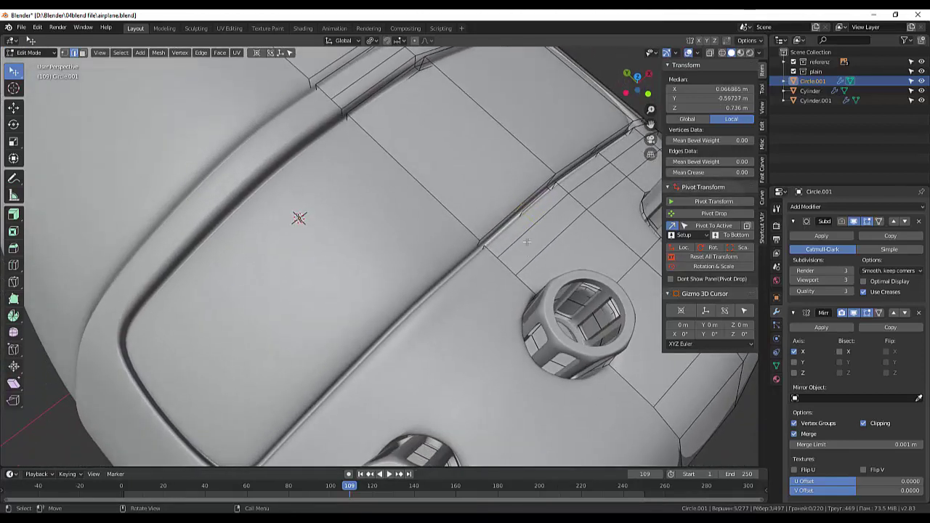
pyautogui.keyDown('shift'); pyautogui.click(520, 216); pyautogui.keyUp('shift')
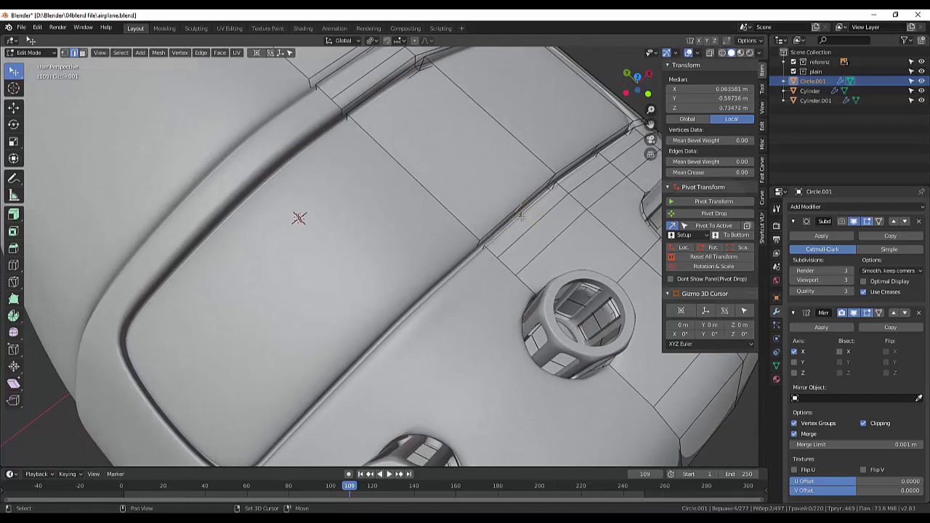
pyautogui.keyDown('shift'); pyautogui.click(521, 216); pyautogui.keyUp('shift')
pyautogui.keyDown('shift'); pyautogui.click(528, 216); pyautogui.keyUp('shift')
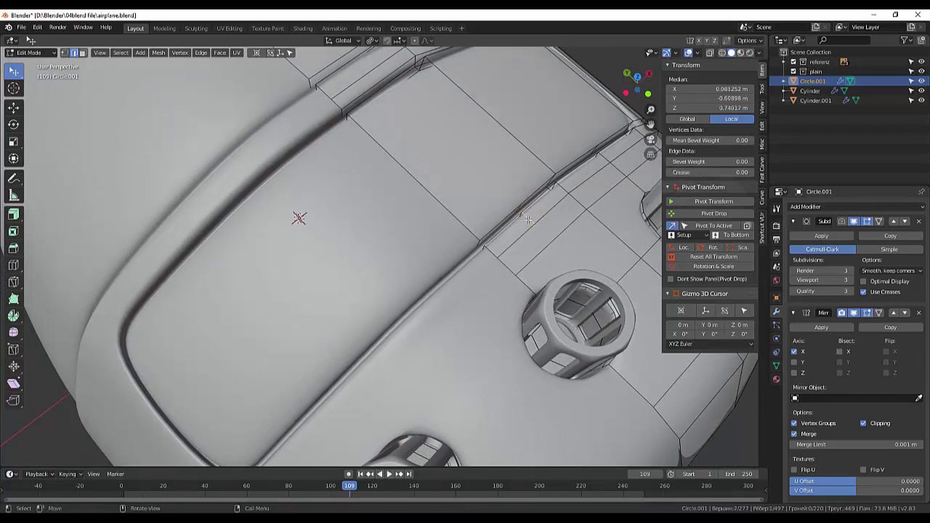
pyautogui.press('x')
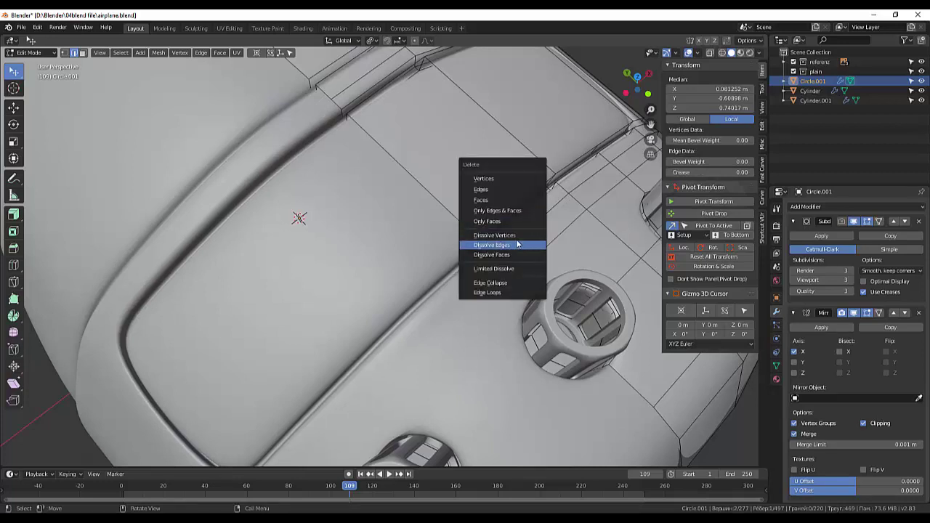
pyautogui.click(517, 245)
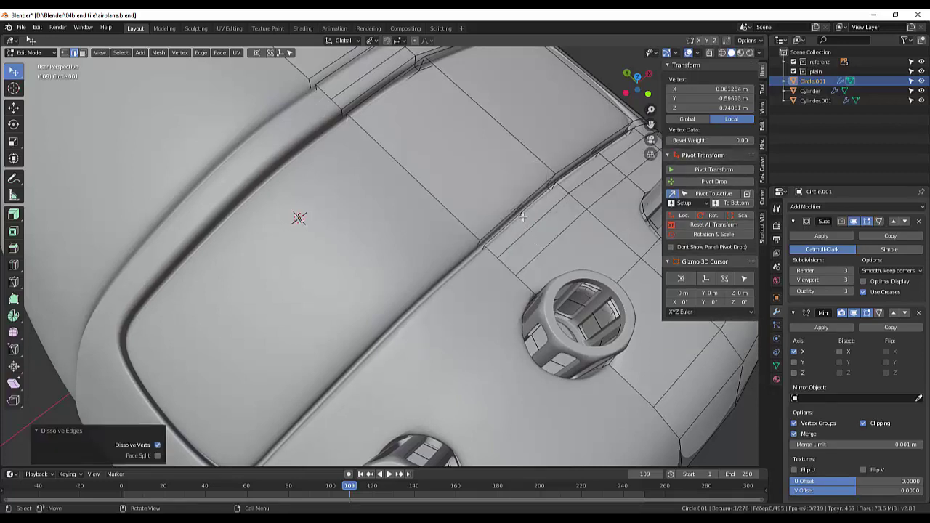
# Step: Dissolve the remaining stray edges along the groove one at a time
pyautogui.click(522, 217)
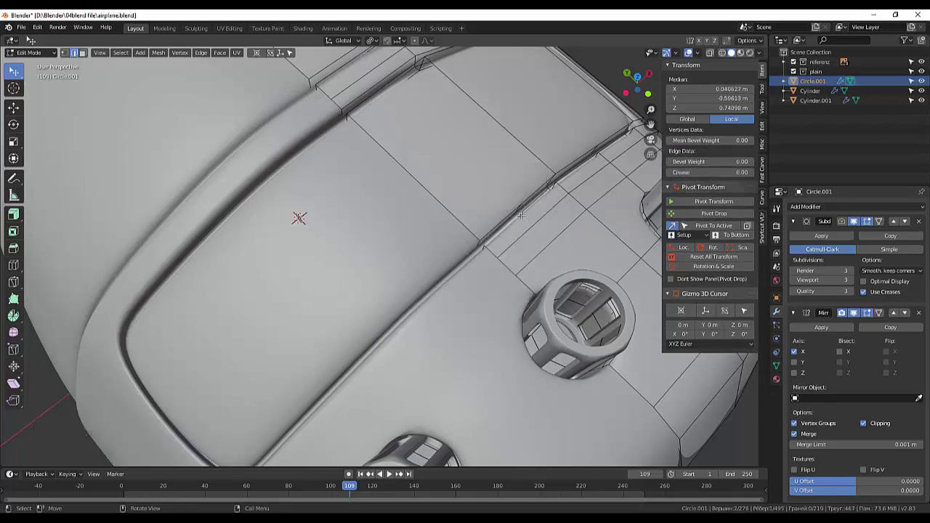
pyautogui.scroll(1, 520, 214)
pyautogui.scroll(1, 538, 219)
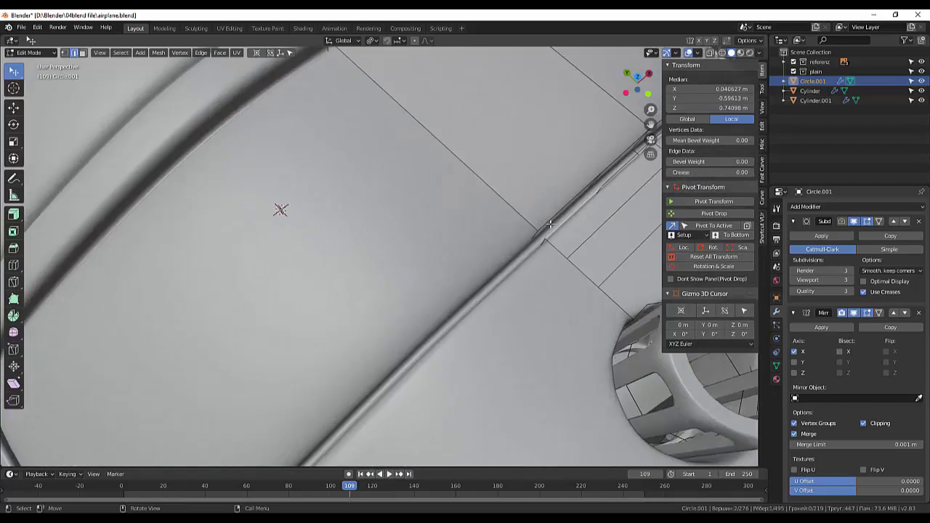
pyautogui.moveTo(546, 207); pyautogui.dragTo(376, 233, button='middle')
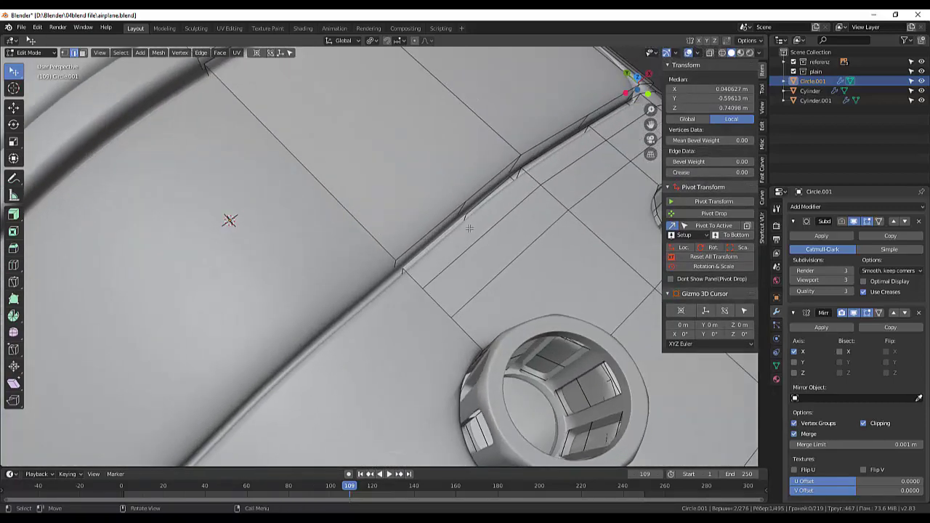
pyautogui.moveTo(467, 228); pyautogui.dragTo(479, 225, button='middle')
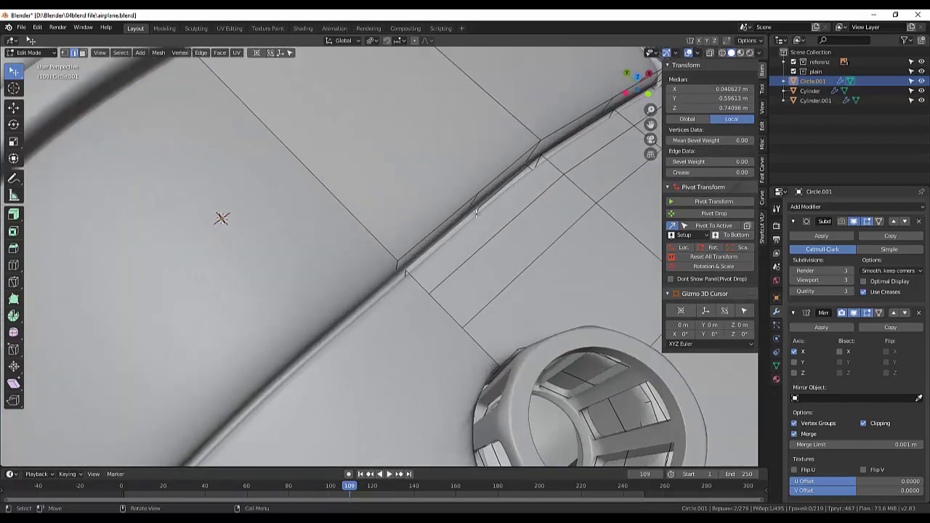
pyautogui.click(473, 203)
pyautogui.press('x')
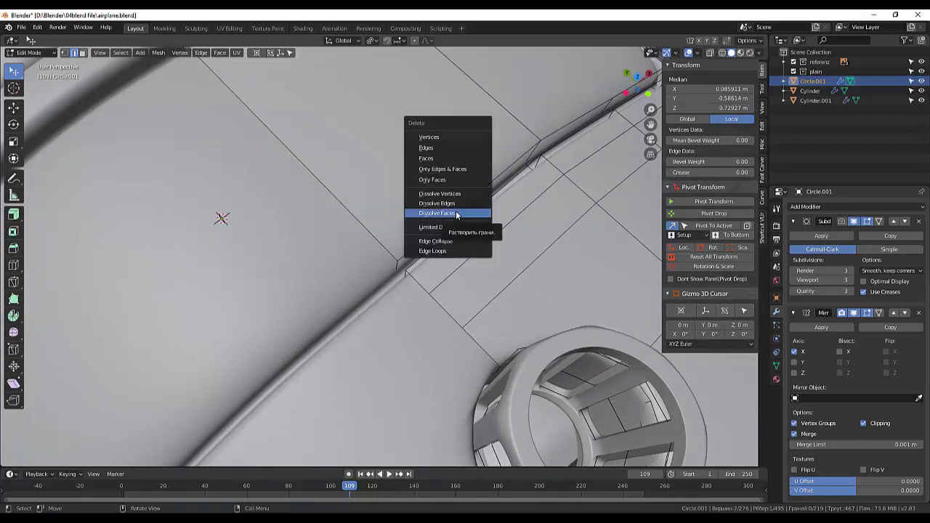
pyautogui.click(458, 204)
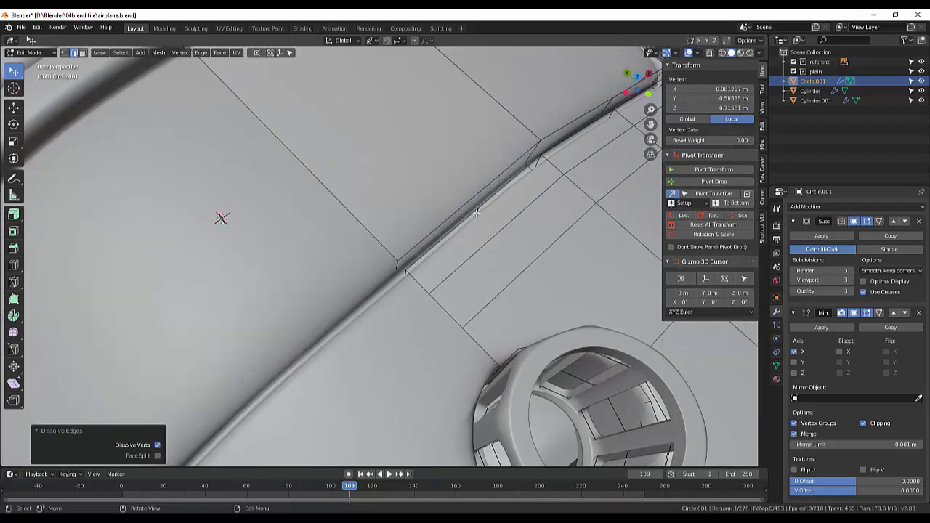
pyautogui.click(475, 212)
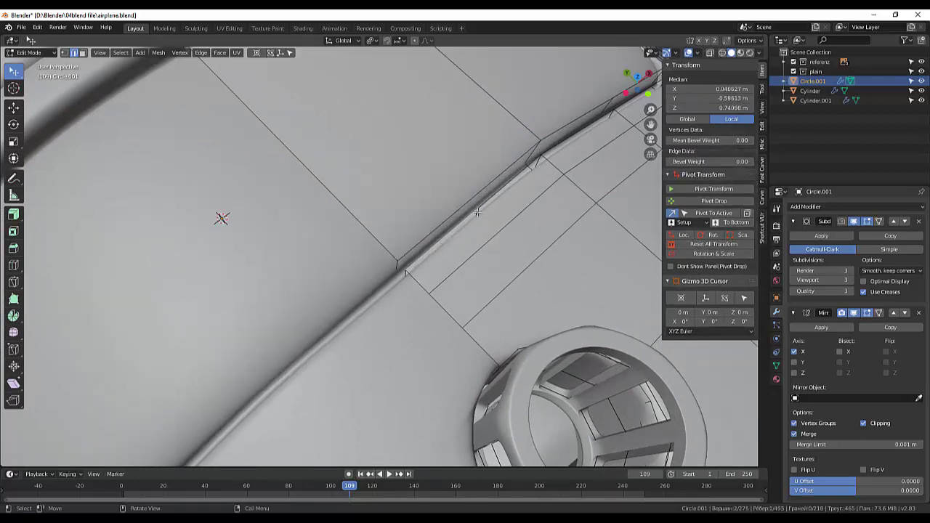
pyautogui.moveTo(494, 218); pyautogui.dragTo(535, 183, button='middle')
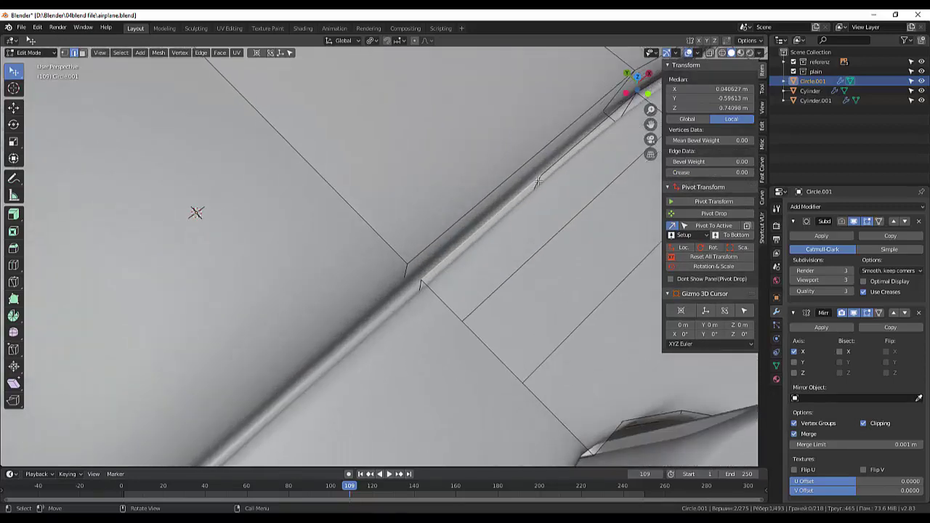
# Step: Dissolve an edge crossing the raised ridge toward the engine pod
pyautogui.moveTo(585, 204); pyautogui.dragTo(676, 183, button='middle')
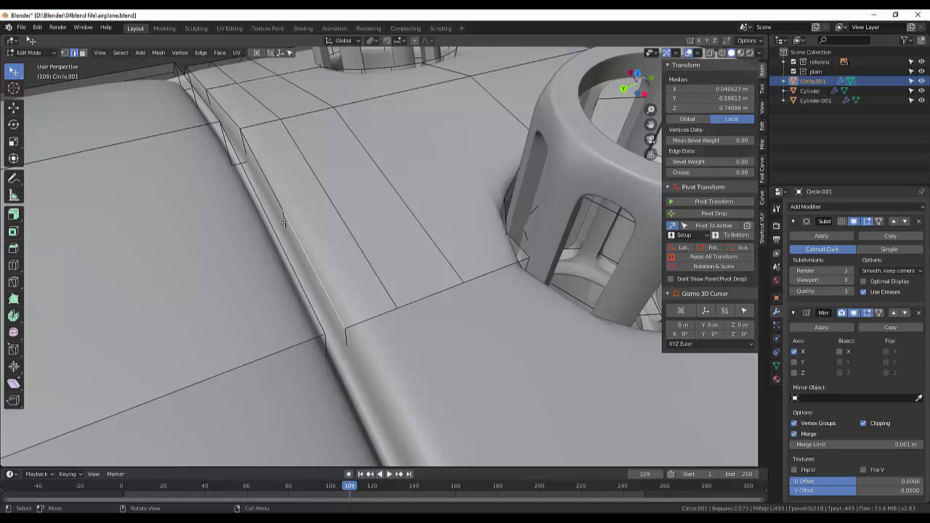
pyautogui.click(284, 222)
pyautogui.press('x')
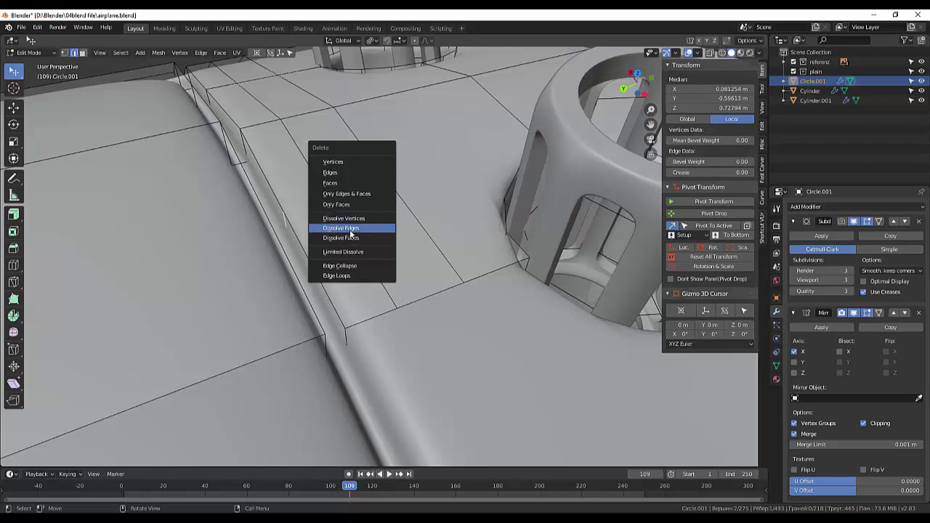
pyautogui.click(352, 229)
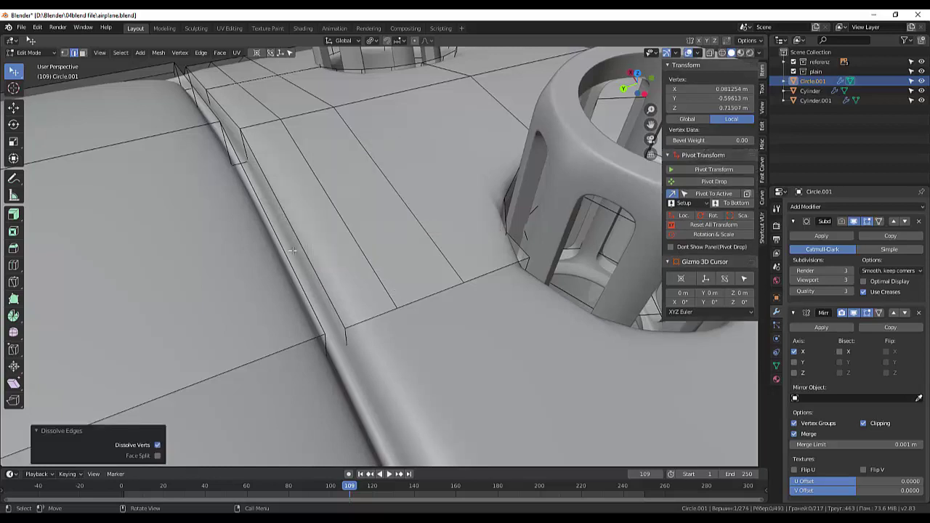
pyautogui.click(292, 244)
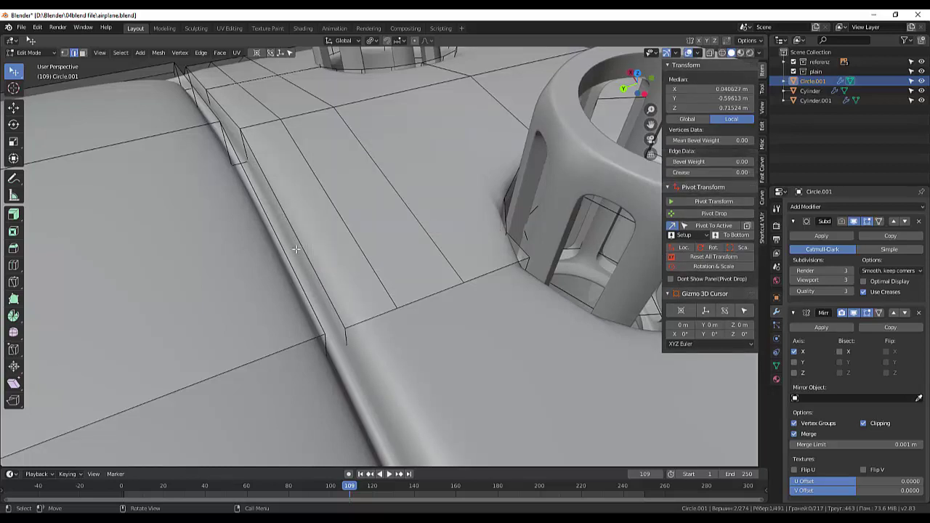
pyautogui.moveTo(295, 249); pyautogui.dragTo(371, 313, button='middle')
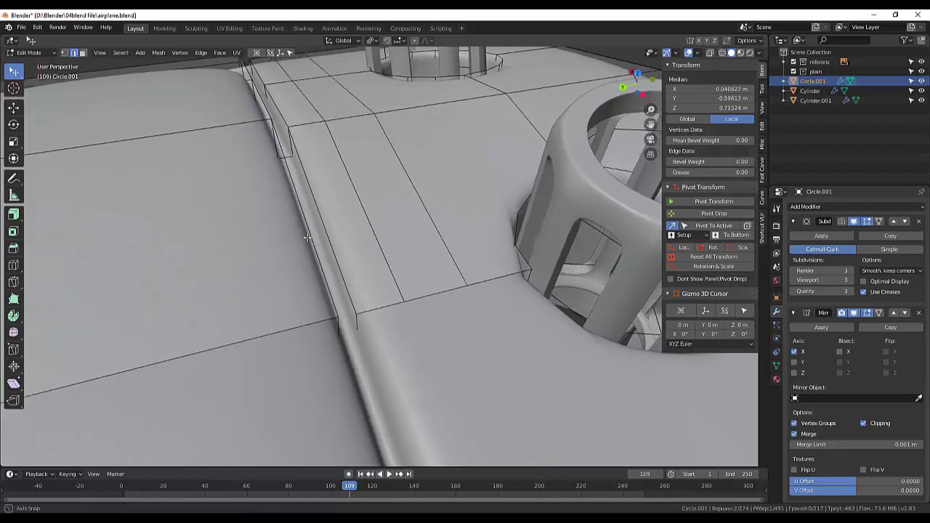
# Step: With X-ray on, dissolve a hidden edge on the far side of the ridge and clear the selection
pyautogui.click(711, 53)
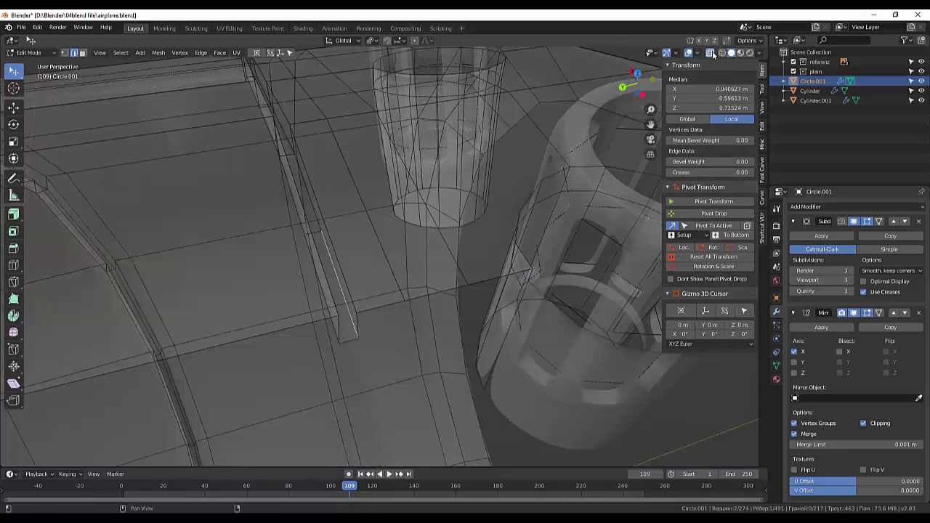
pyautogui.click(317, 231)
pyautogui.press('x')
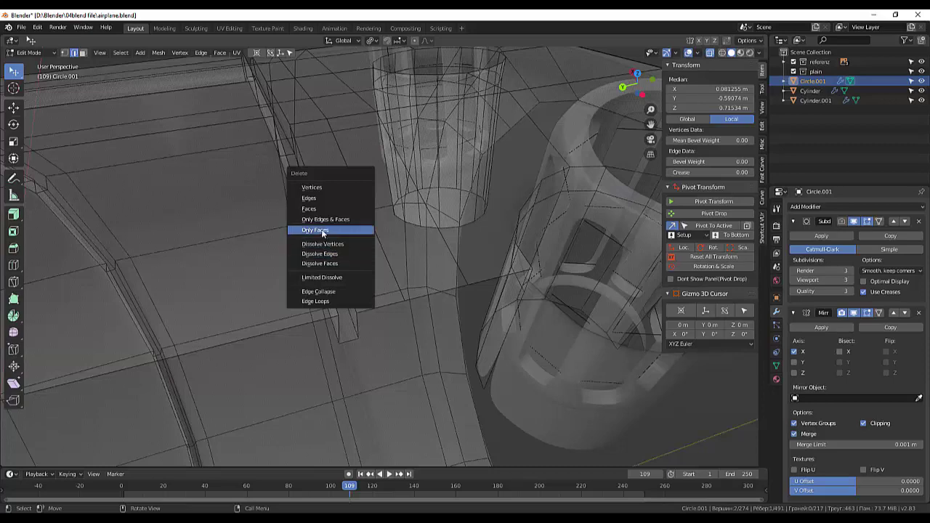
pyautogui.click(323, 252)
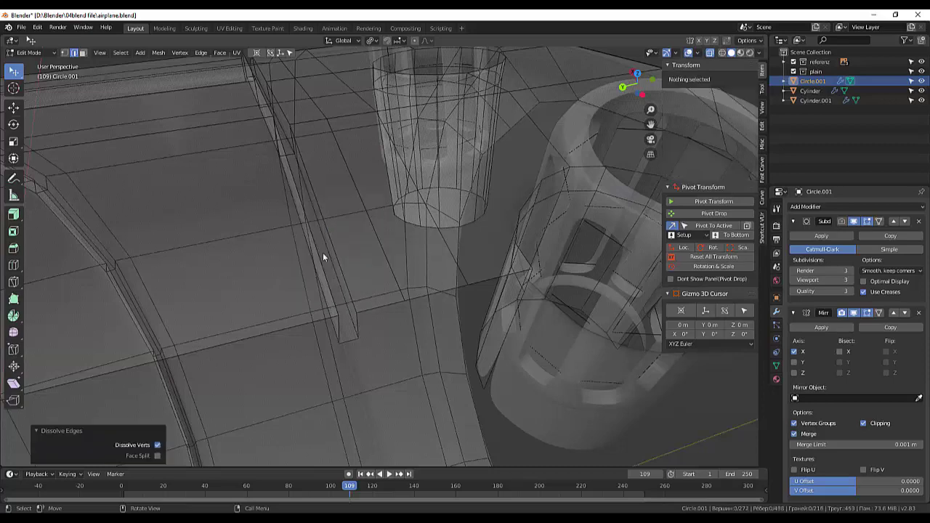
pyautogui.click(383, 250)
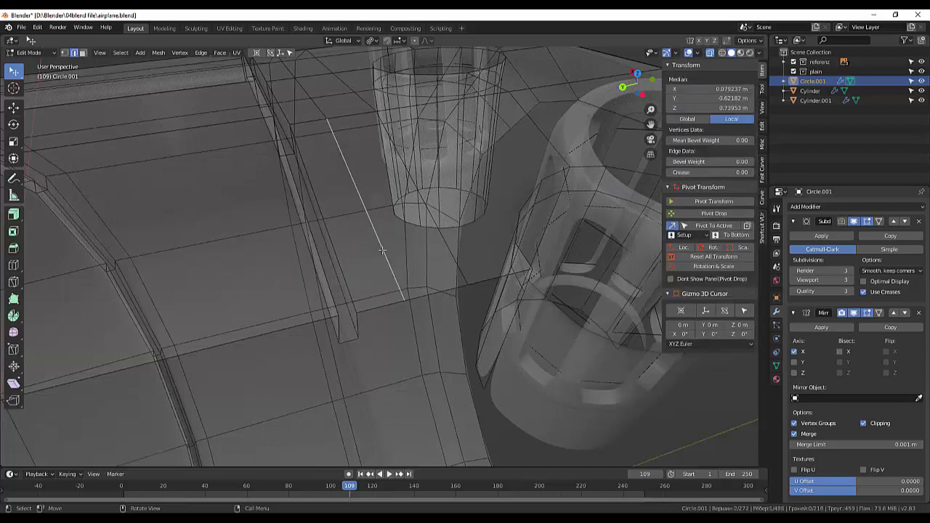
pyautogui.moveTo(382, 250); pyautogui.dragTo(366, 257, button='middle')
pyautogui.click(605, 404)
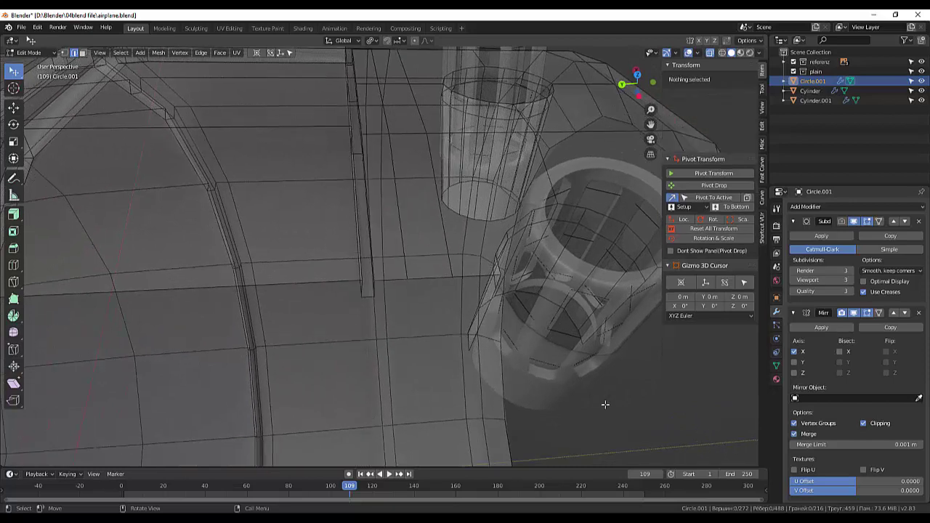
pyautogui.click(711, 53)
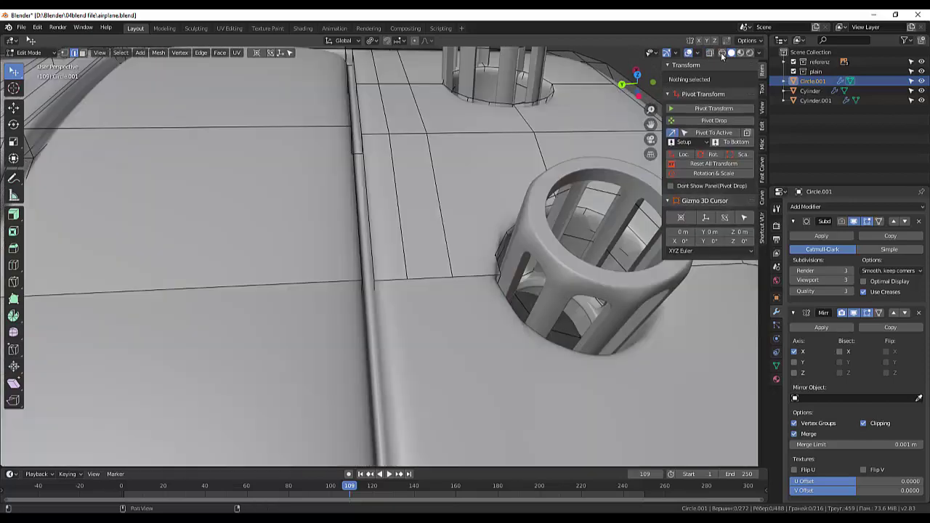
pyautogui.moveTo(363, 239)
pyautogui.mouseDown(button='middle')
pyautogui.moveTo(358, 130)
pyautogui.moveTo(270, 146)
pyautogui.mouseUp(button='middle')
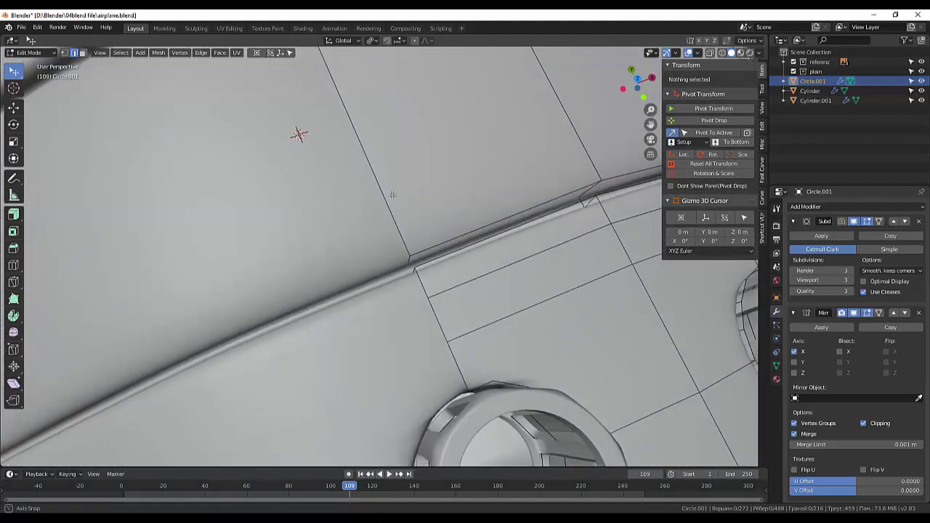
pyautogui.moveTo(270, 146)
pyautogui.mouseDown(button='middle')
pyautogui.moveTo(377, 199)
pyautogui.moveTo(452, 134)
pyautogui.moveTo(438, 170)
pyautogui.moveTo(441, 195)
pyautogui.mouseUp(button='middle')
pyautogui.scroll(-5, 377, 199)
pyautogui.scroll(-3, 456, 234)
pyautogui.scroll(3, 472, 333)
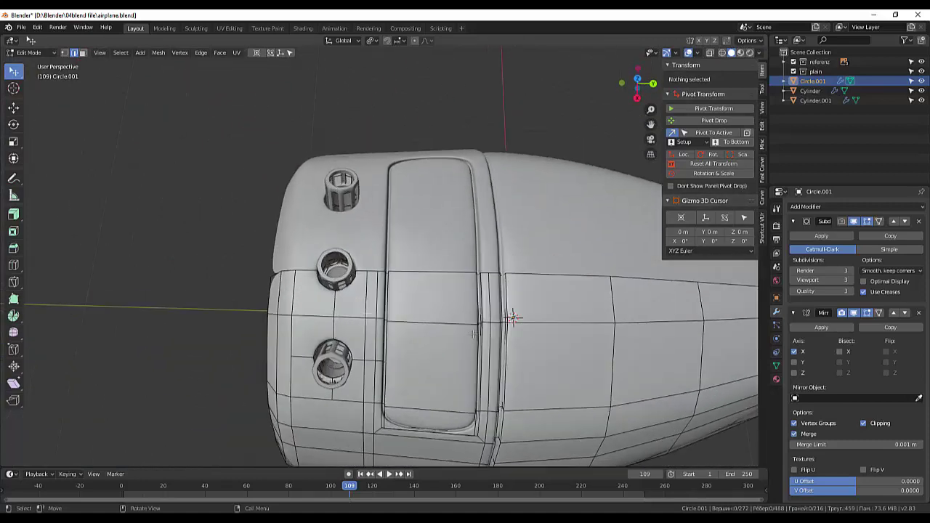
pyautogui.moveTo(477, 330); pyautogui.dragTo(480, 296, button='middle')
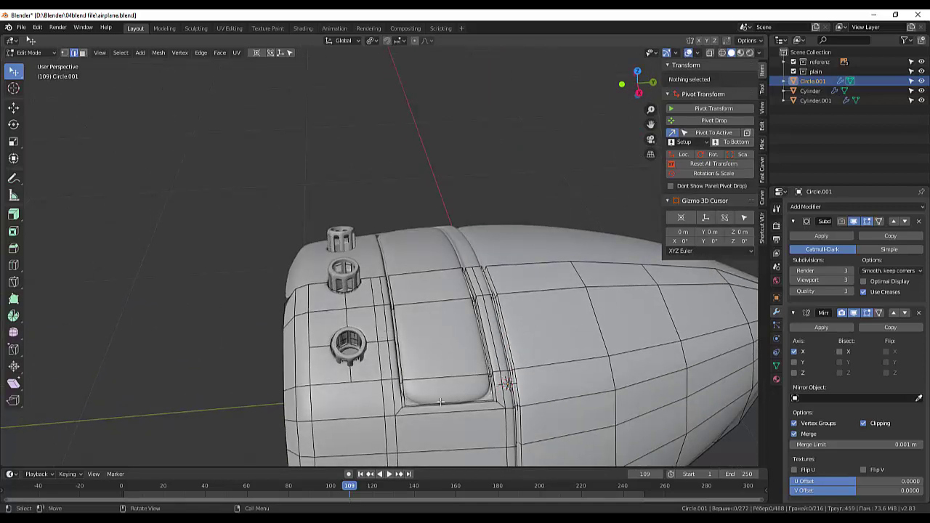
# Step: In vertex mode, try box and path selections around the hatch corners, then clear them
pyautogui.click(64, 53)
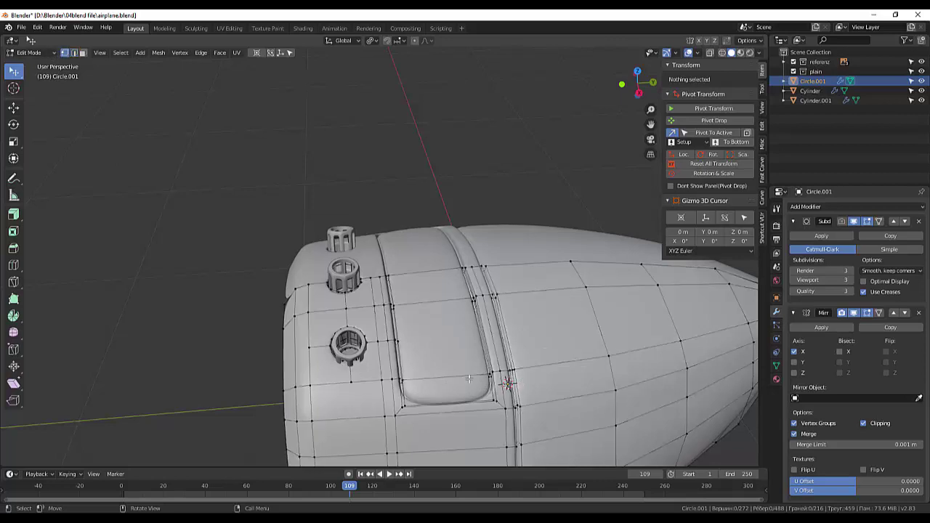
pyautogui.press('b')
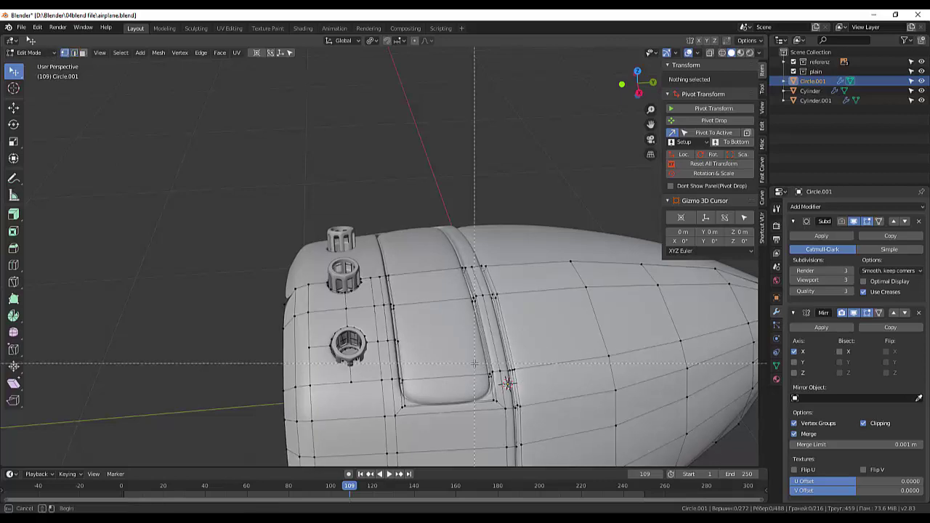
pyautogui.moveTo(474, 363); pyautogui.dragTo(498, 393)
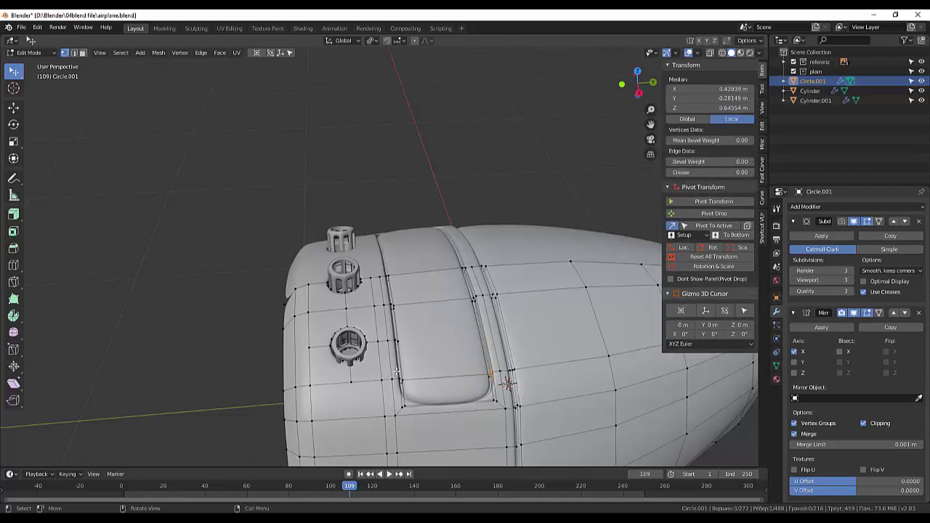
pyautogui.press('b')
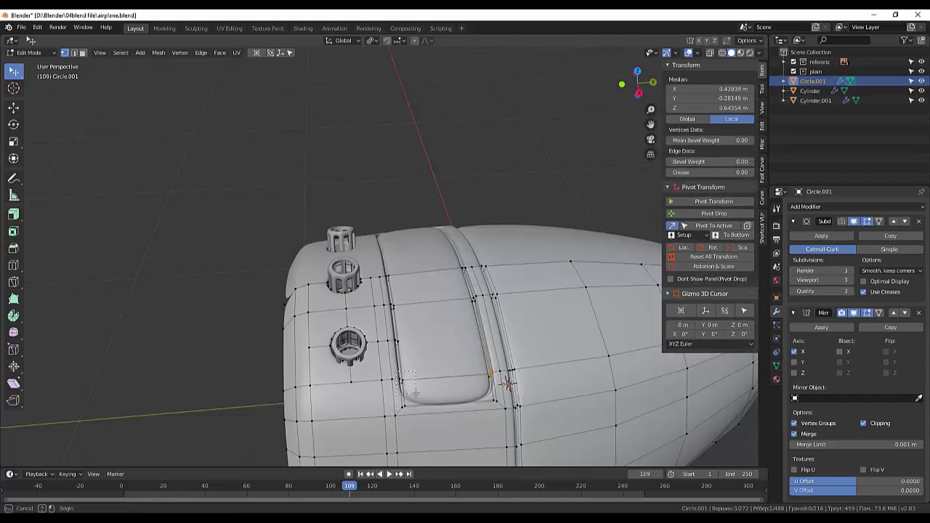
pyautogui.moveTo(395, 379); pyautogui.dragTo(418, 398)
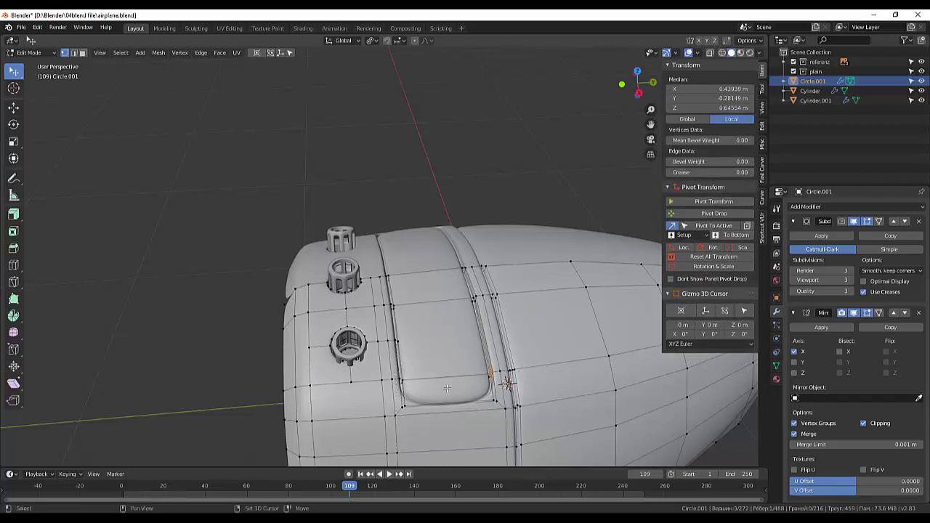
pyautogui.click(709, 53)
pyautogui.click(478, 368)
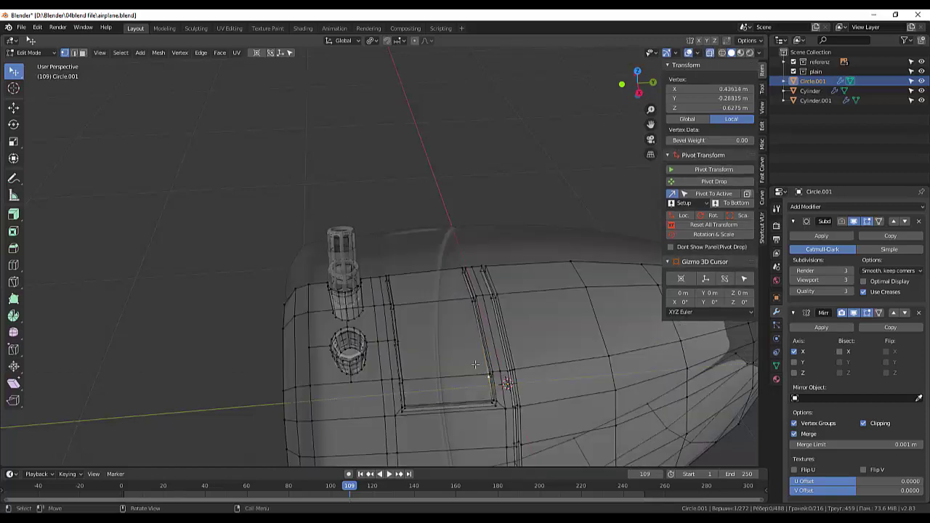
pyautogui.keyDown('ctrl'); pyautogui.click(485, 383); pyautogui.keyUp('ctrl')
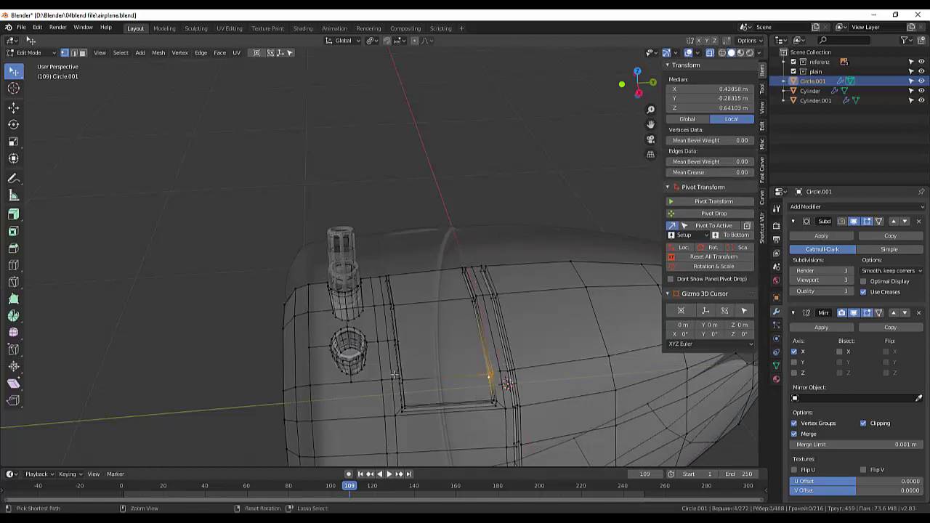
pyautogui.press('b')
pyautogui.press('Escape')
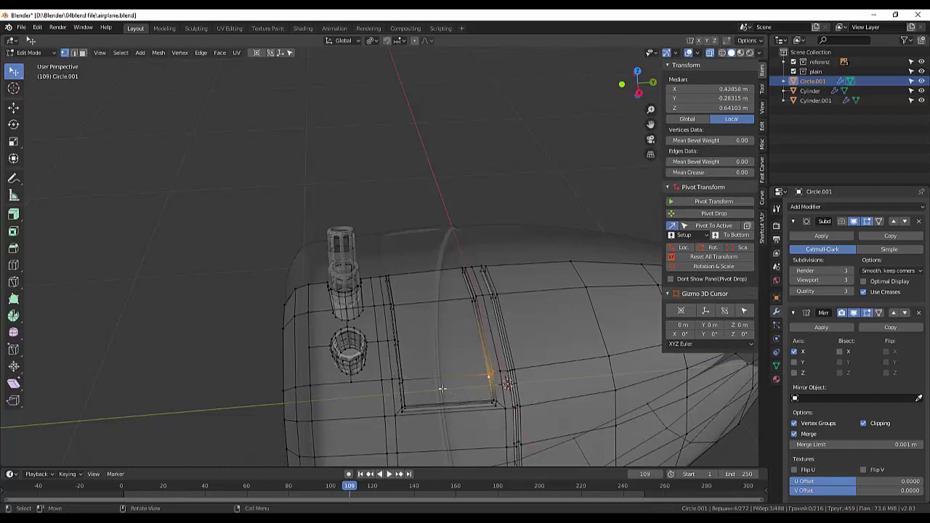
pyautogui.hotkey('alt', 'a')
# Step: Box-select the edges beside the recessed hatch and turn X-ray off
pyautogui.moveTo(450, 392); pyautogui.dragTo(398, 393, button='middle')
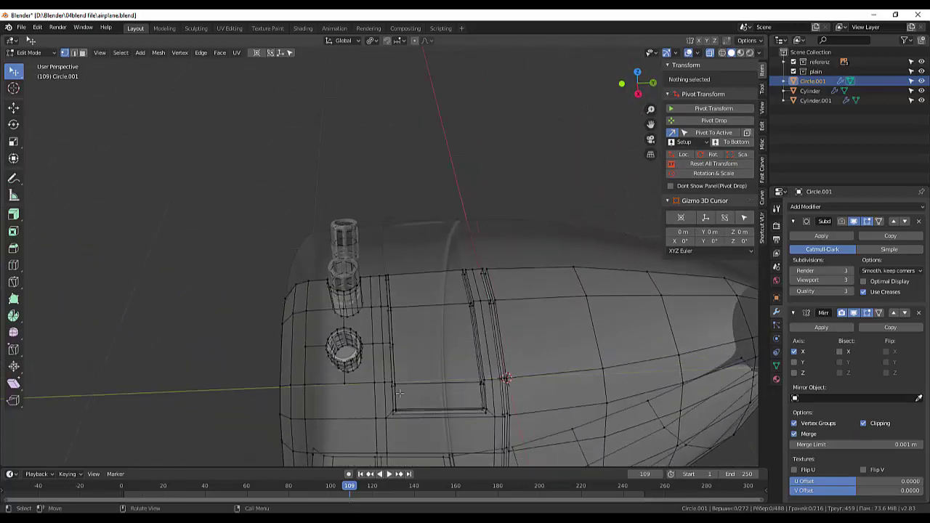
pyautogui.press('b')
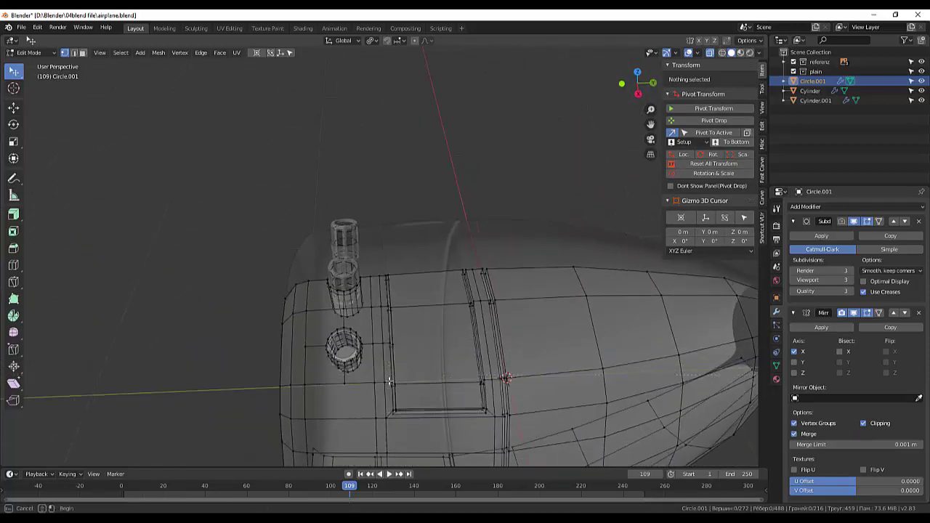
pyautogui.moveTo(389, 376); pyautogui.dragTo(484, 398)
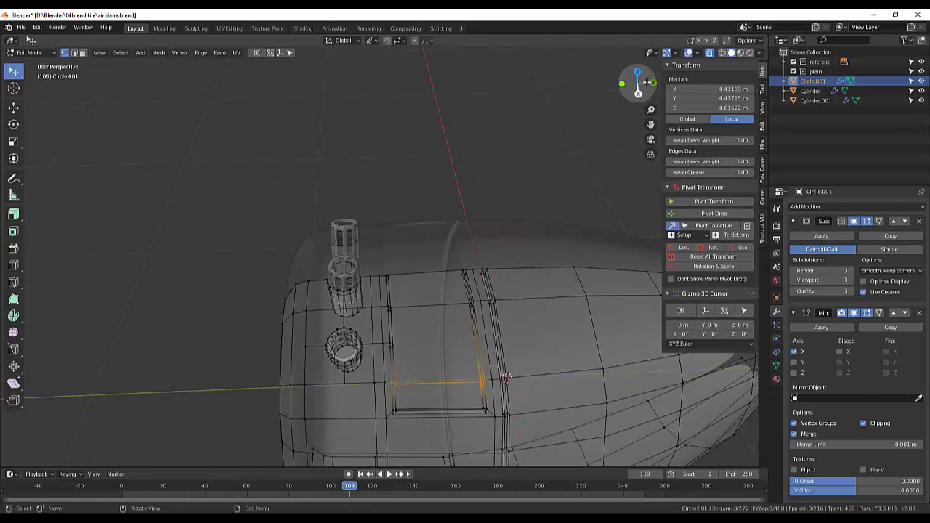
pyautogui.click(710, 52)
pyautogui.moveTo(518, 298)
pyautogui.mouseDown(button='middle')
pyautogui.moveTo(458, 282)
pyautogui.moveTo(553, 330)
pyautogui.mouseUp(button='middle')
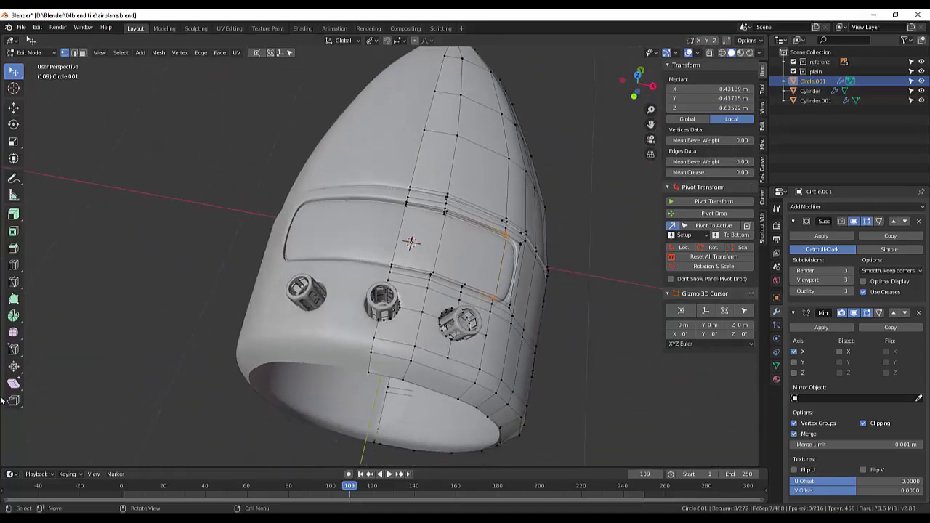
# Step: Edge-slide the hatch-side edge by factor 0.280, rotate it slightly, then deselect
pyautogui.click(15, 352)
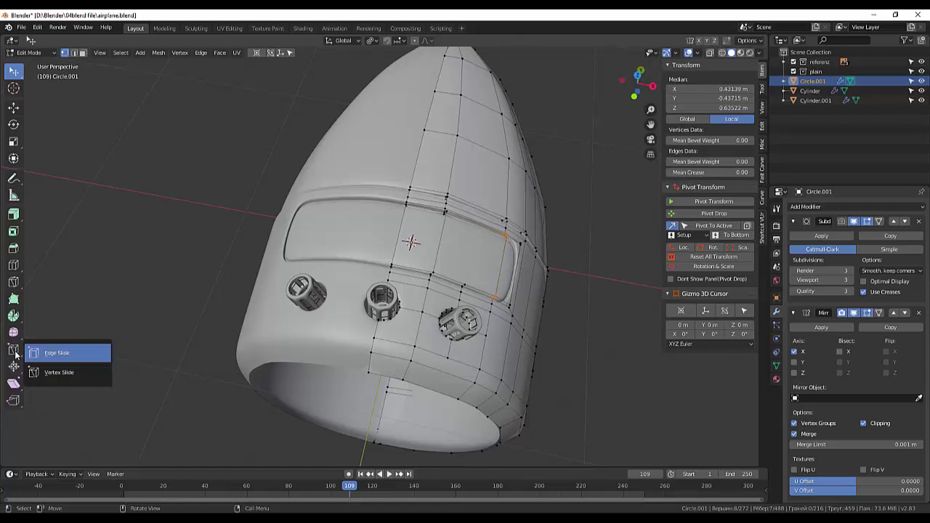
pyautogui.click(55, 355)
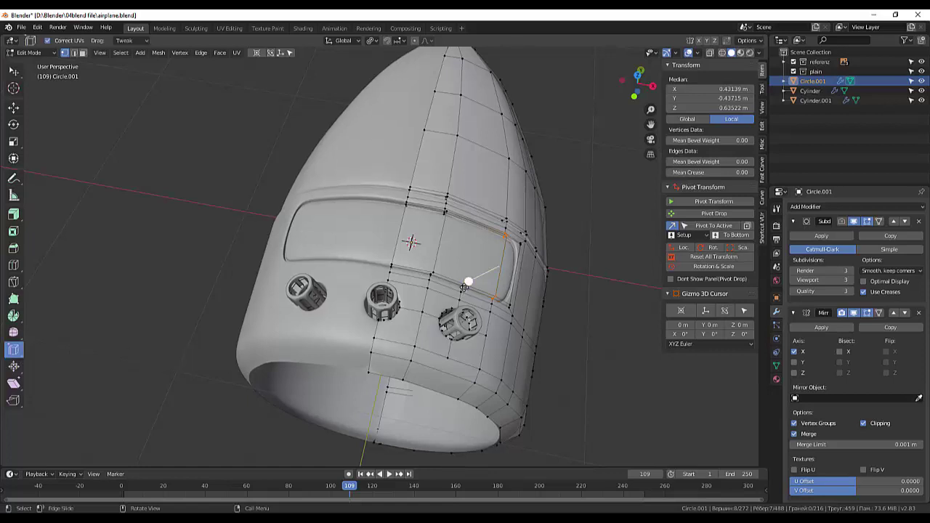
pyautogui.moveTo(468, 281); pyautogui.dragTo(456, 280)
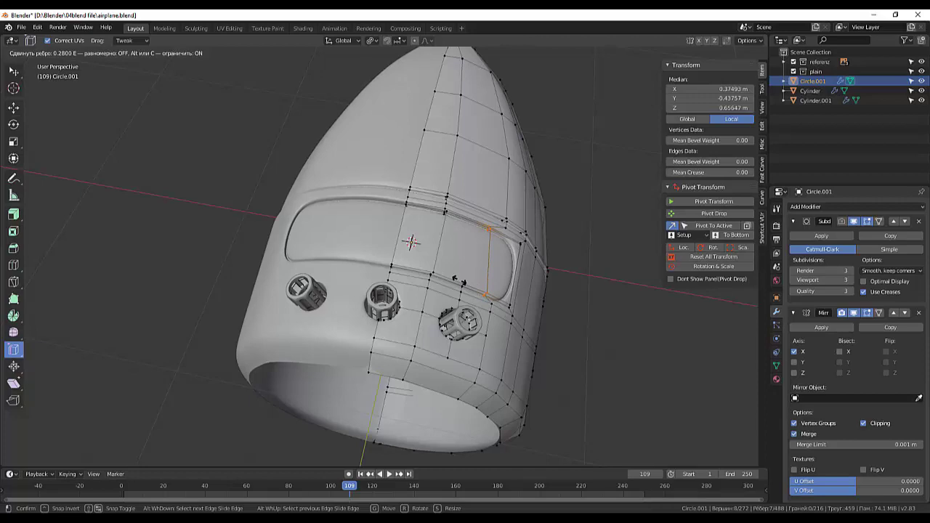
pyautogui.click(458, 281)
pyautogui.moveTo(457, 278)
pyautogui.mouseDown(button='middle')
pyautogui.moveTo(467, 338)
pyautogui.moveTo(421, 379)
pyautogui.moveTo(430, 371)
pyautogui.mouseUp(button='middle')
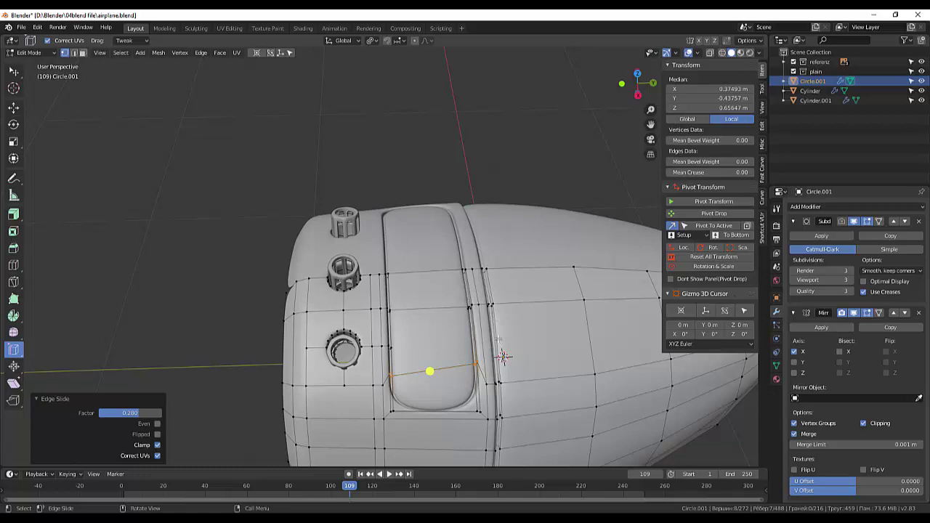
pyautogui.press('r')
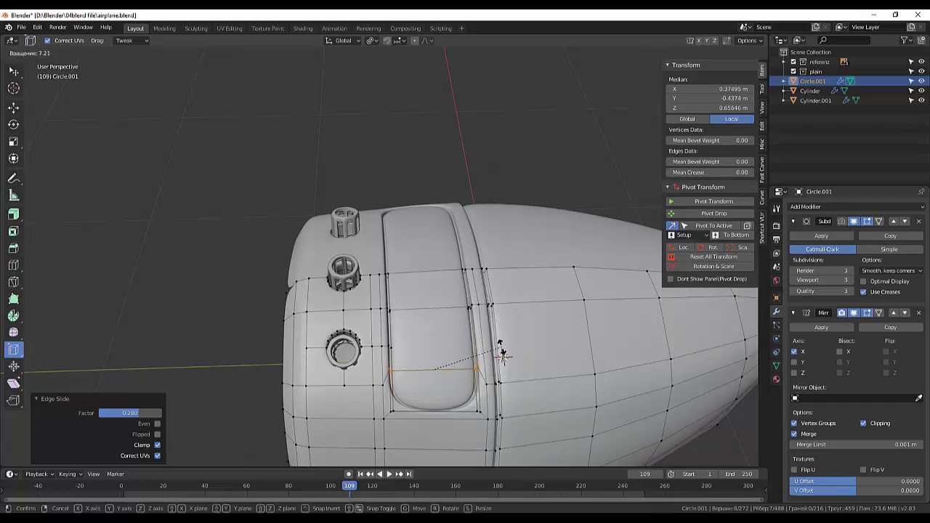
pyautogui.click(500, 347)
pyautogui.click(513, 168)
pyautogui.moveTo(523, 149)
pyautogui.mouseDown(button='middle')
pyautogui.moveTo(543, 135)
pyautogui.moveTo(518, 142)
pyautogui.moveTo(491, 128)
pyautogui.moveTo(517, 146)
pyautogui.moveTo(515, 170)
pyautogui.moveTo(522, 143)
pyautogui.mouseUp(button='middle')
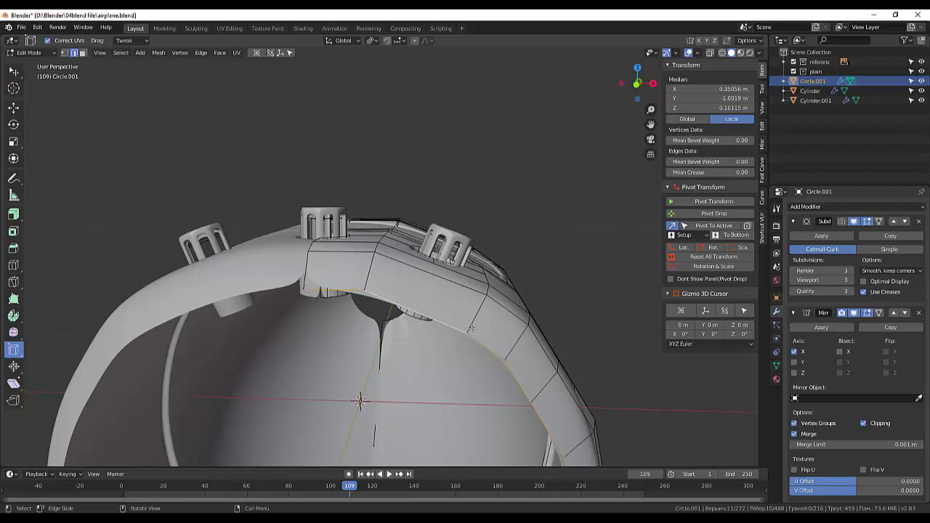
# Step: In front view, extrude the panel edge loop, then nudge the lower nose loop into place
pyautogui.press('KP_1')
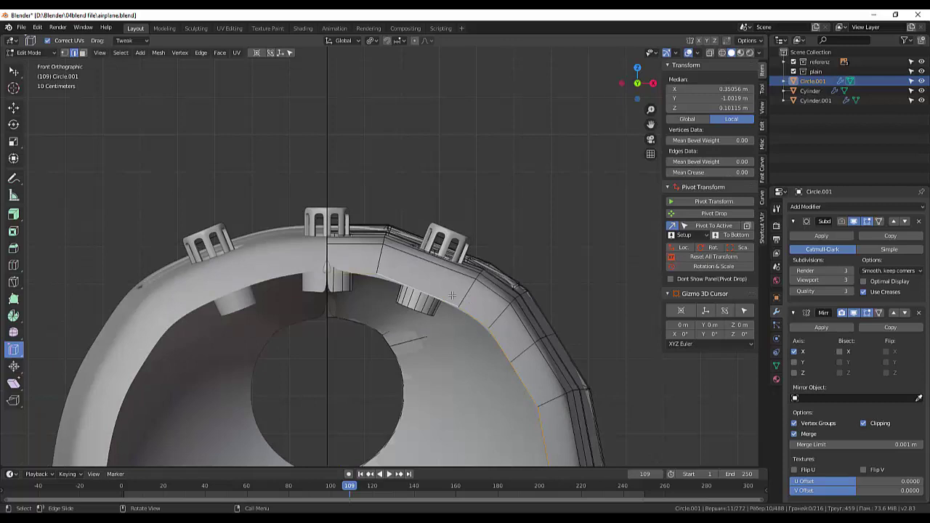
pyautogui.press('e')
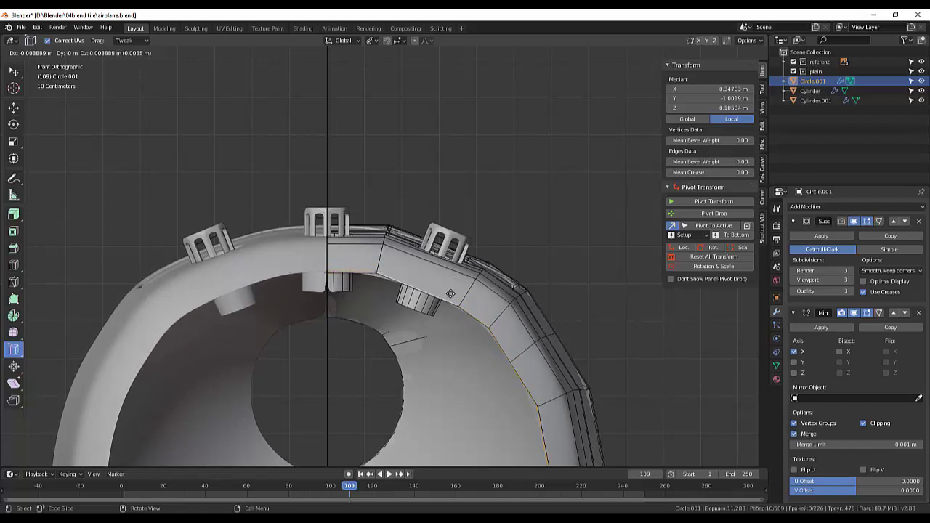
pyautogui.click(450, 293)
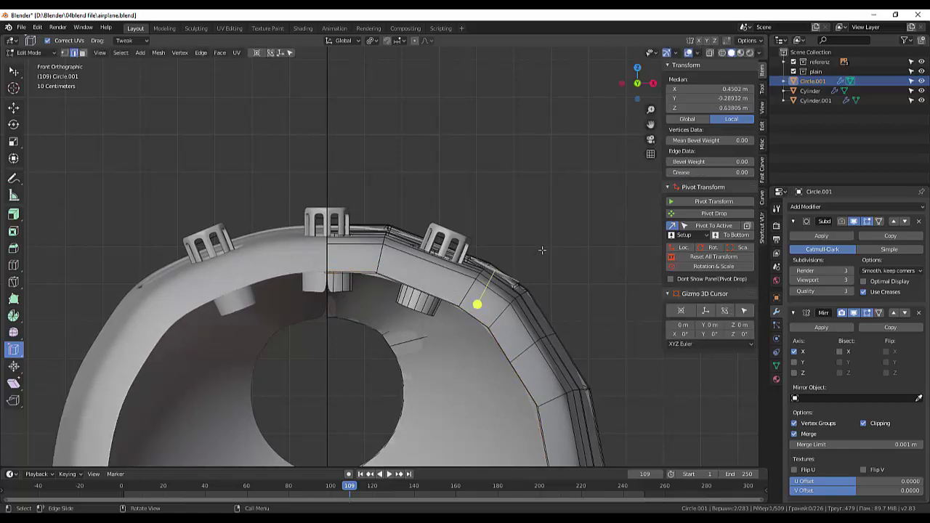
pyautogui.moveTo(543, 251)
pyautogui.mouseDown(button='middle')
pyautogui.moveTo(532, 273)
pyautogui.moveTo(312, 243)
pyautogui.moveTo(336, 272)
pyautogui.moveTo(341, 368)
pyautogui.mouseUp(button='middle')
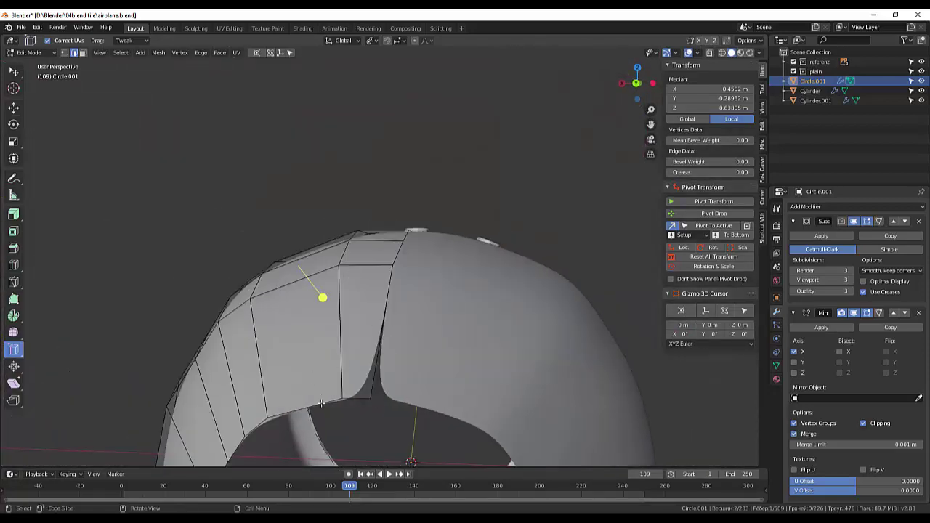
pyautogui.keyDown('alt'); pyautogui.click(321, 402); pyautogui.keyUp('alt')
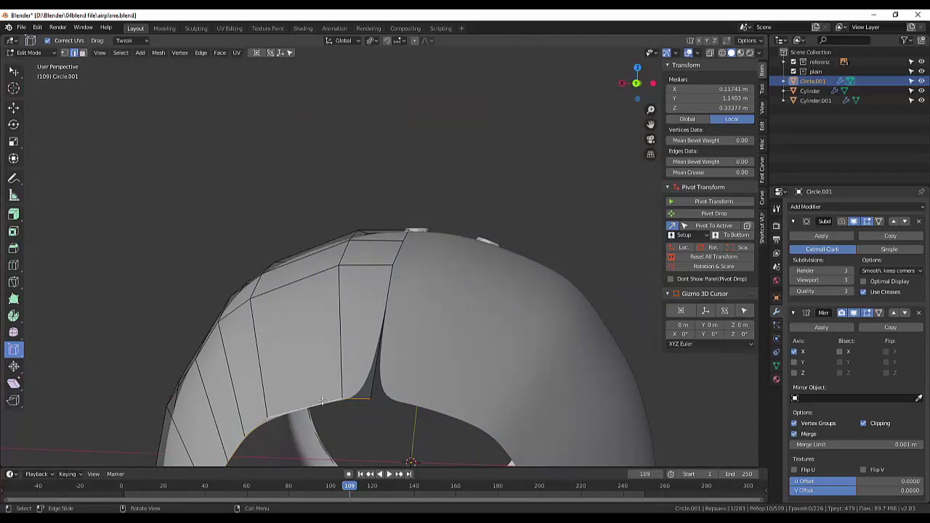
pyautogui.press('g')
pyautogui.press('z')
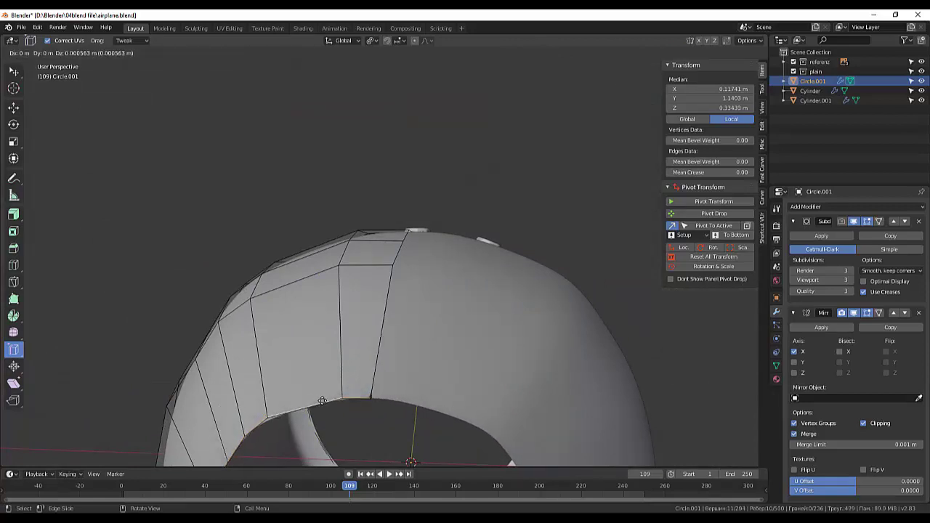
pyautogui.press('z')
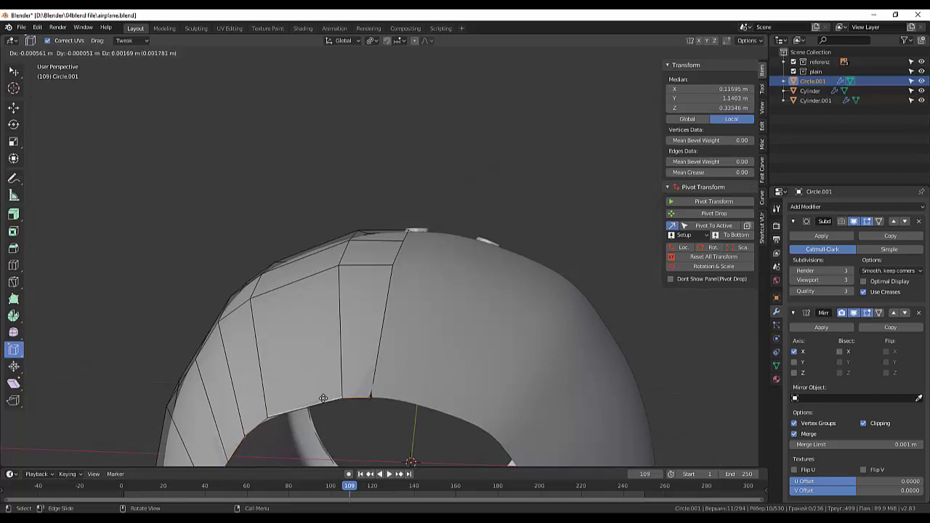
pyautogui.click(324, 399)
# Step: Select the inner rim loop, extrude it and scale it inward to 0.934, then deselect
pyautogui.click(353, 407)
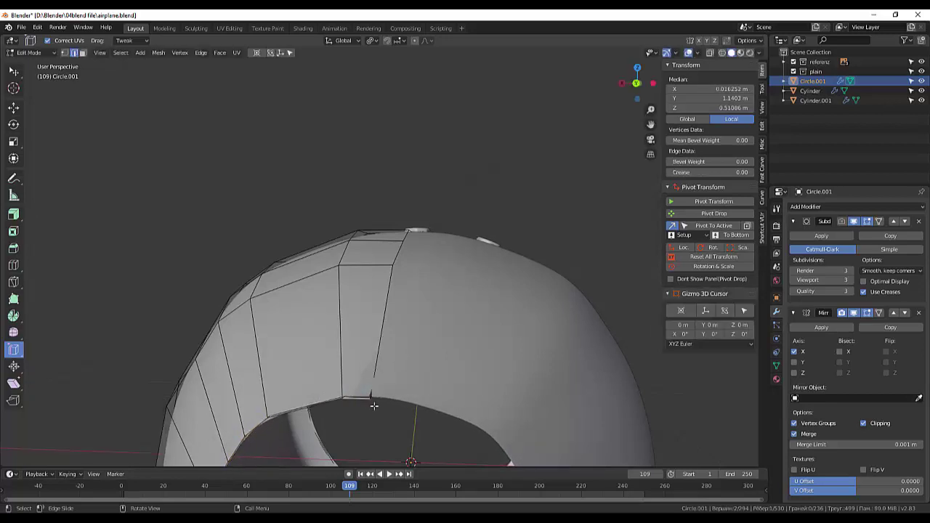
pyautogui.press('KP_Decimal')
pyautogui.scroll(-5, 403, 413)
pyautogui.scroll(-3, 405, 411)
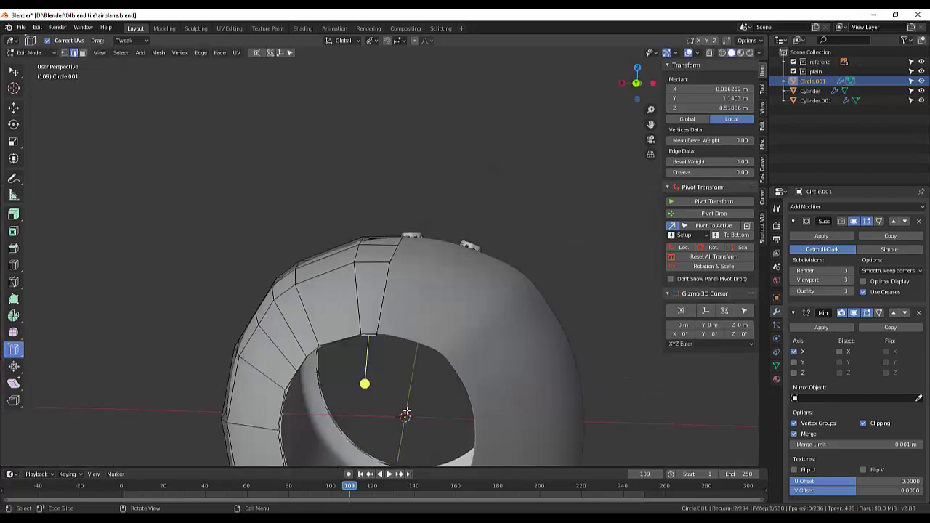
pyautogui.moveTo(405, 411)
pyautogui.mouseDown(button='middle')
pyautogui.moveTo(422, 429)
pyautogui.moveTo(423, 410)
pyautogui.moveTo(462, 416)
pyautogui.moveTo(404, 411)
pyautogui.mouseUp(button='middle')
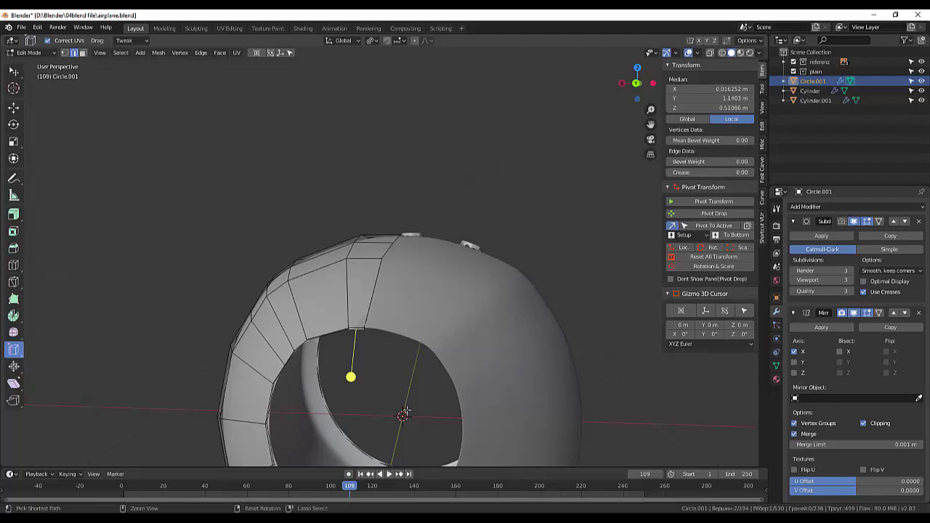
pyautogui.keyDown('ctrl'); pyautogui.click(402, 416); pyautogui.keyUp('ctrl')
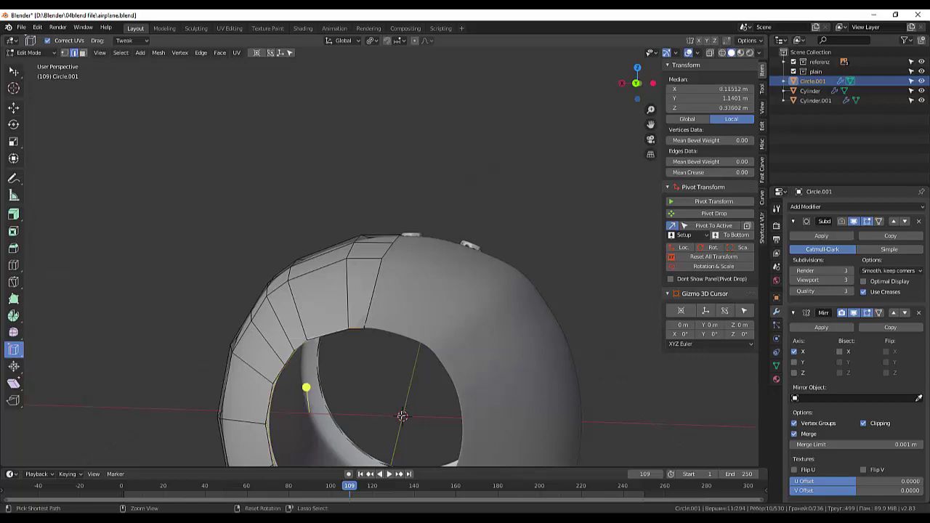
pyautogui.keyDown('ctrl'); pyautogui.click(390, 398); pyautogui.keyUp('ctrl')
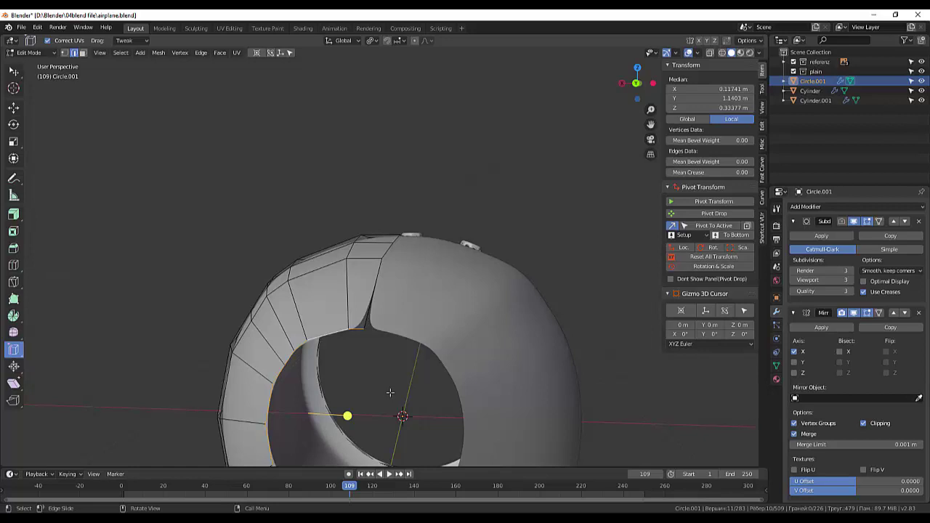
pyautogui.press('e')
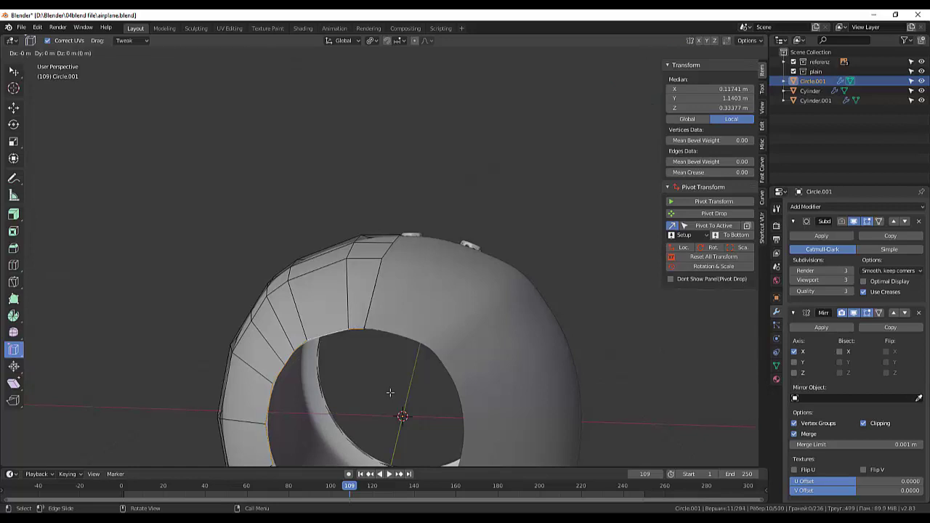
pyautogui.press('s')
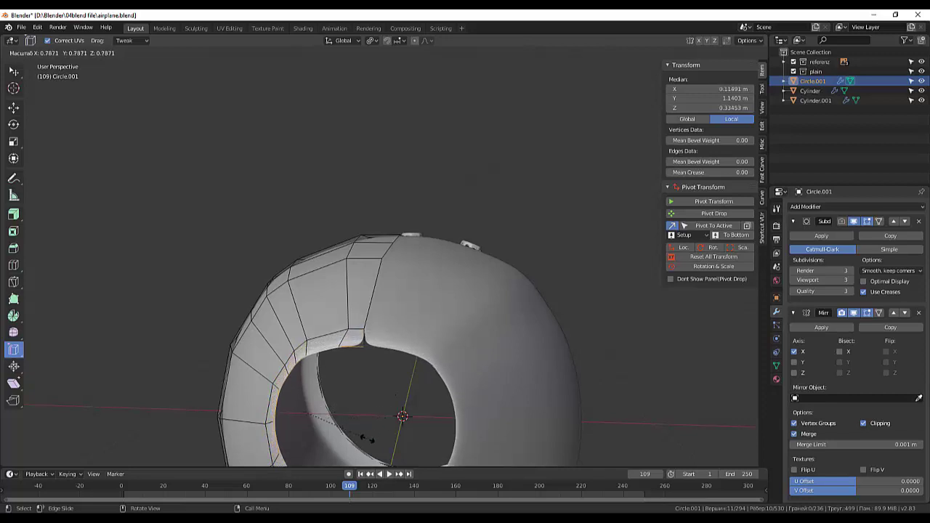
pyautogui.click(383, 393)
pyautogui.click(589, 297)
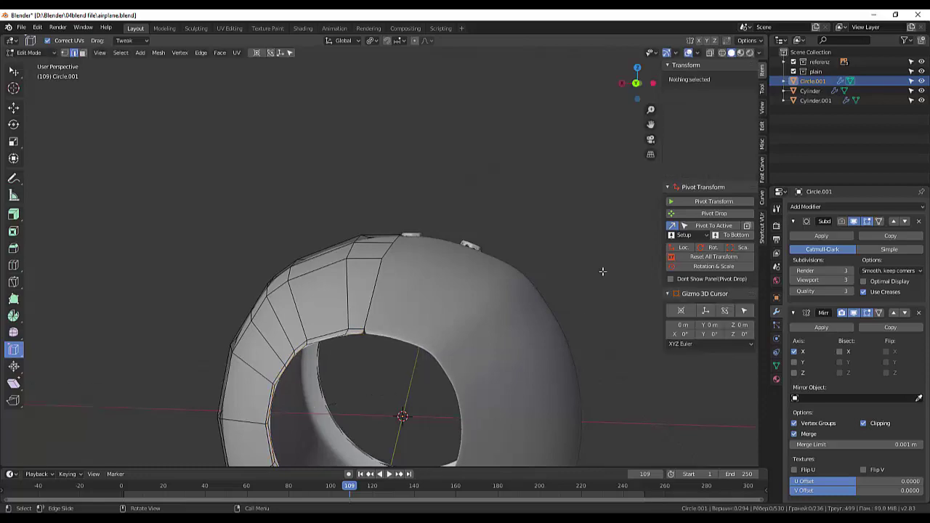
pyautogui.moveTo(603, 271)
pyautogui.mouseDown(button='middle')
pyautogui.moveTo(632, 322)
pyautogui.moveTo(727, 349)
pyautogui.moveTo(552, 392)
pyautogui.mouseUp(button='middle')
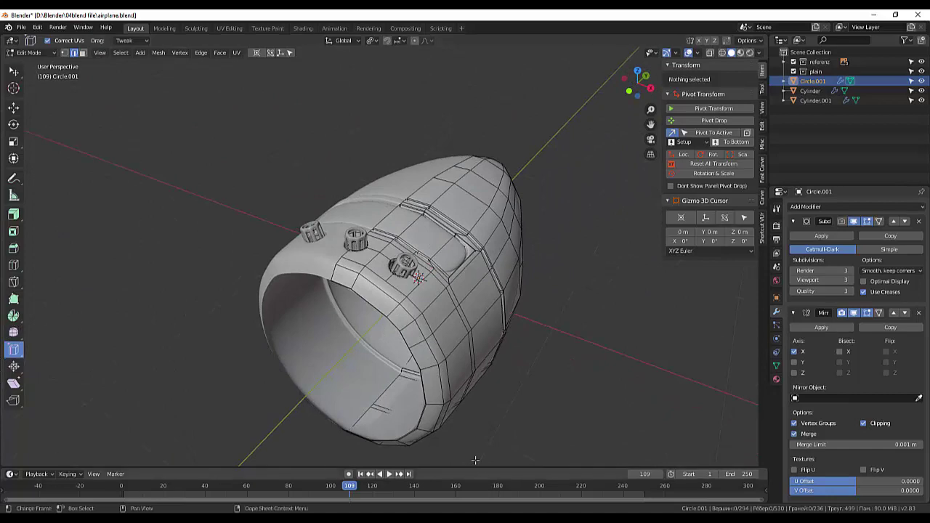
pyautogui.click(409, 380)
pyautogui.moveTo(509, 392)
pyautogui.mouseDown(button='middle')
pyautogui.moveTo(560, 365)
pyautogui.moveTo(548, 378)
pyautogui.moveTo(471, 383)
pyautogui.moveTo(453, 396)
pyautogui.mouseUp(button='middle')
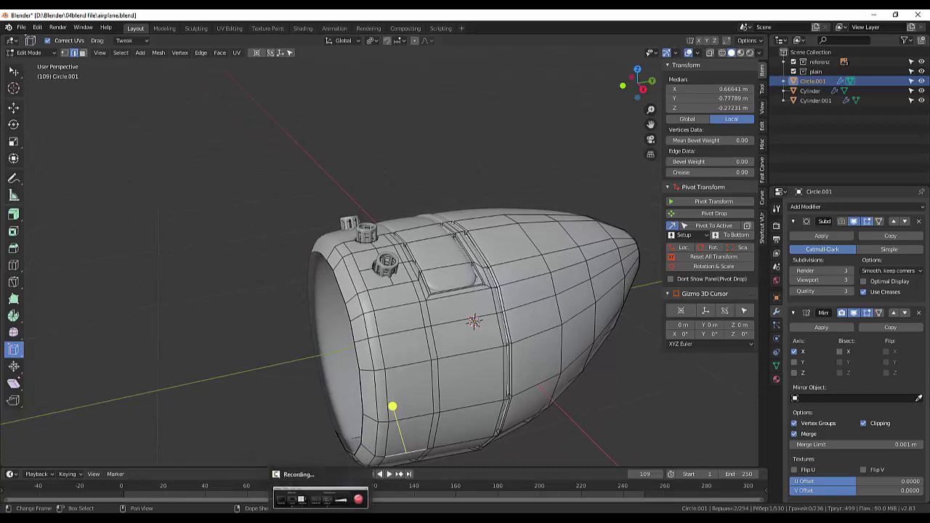
pyautogui.moveTo(403, 448); pyautogui.dragTo(457, 367, button='middle')
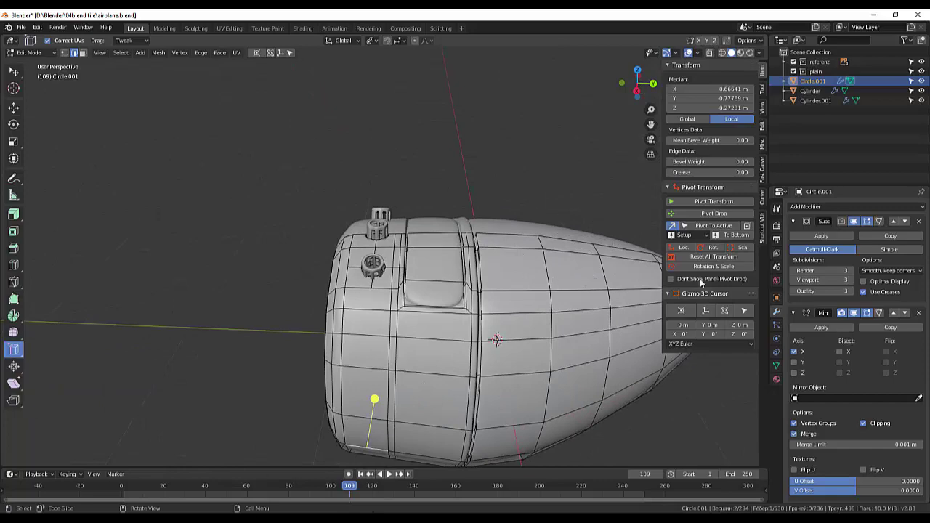
pyautogui.moveTo(511, 337)
pyautogui.mouseDown(button='middle')
pyautogui.moveTo(550, 320)
pyautogui.moveTo(550, 358)
pyautogui.mouseUp(button='middle')
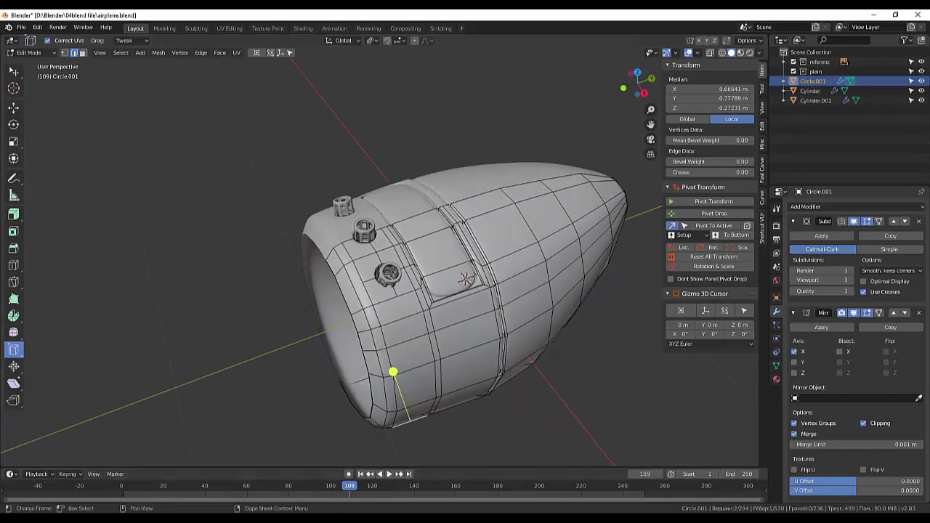
pyautogui.click(312, 503)
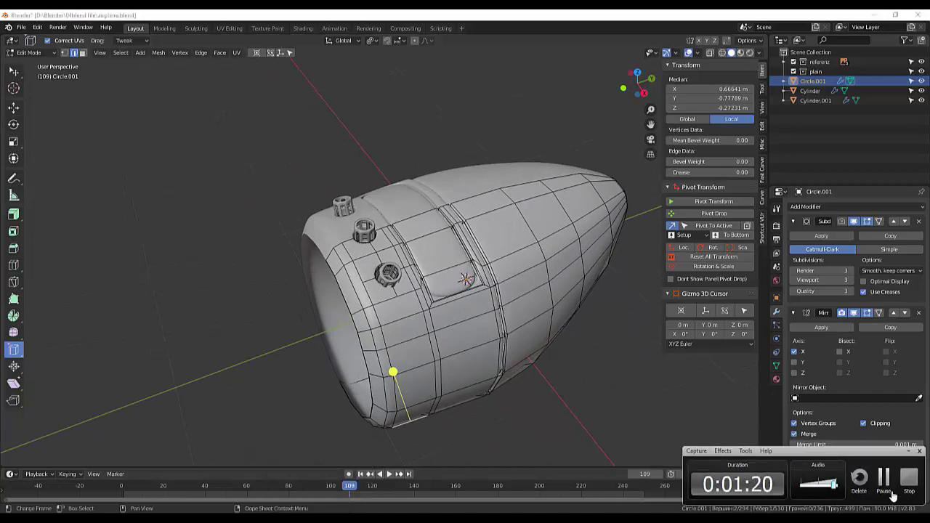